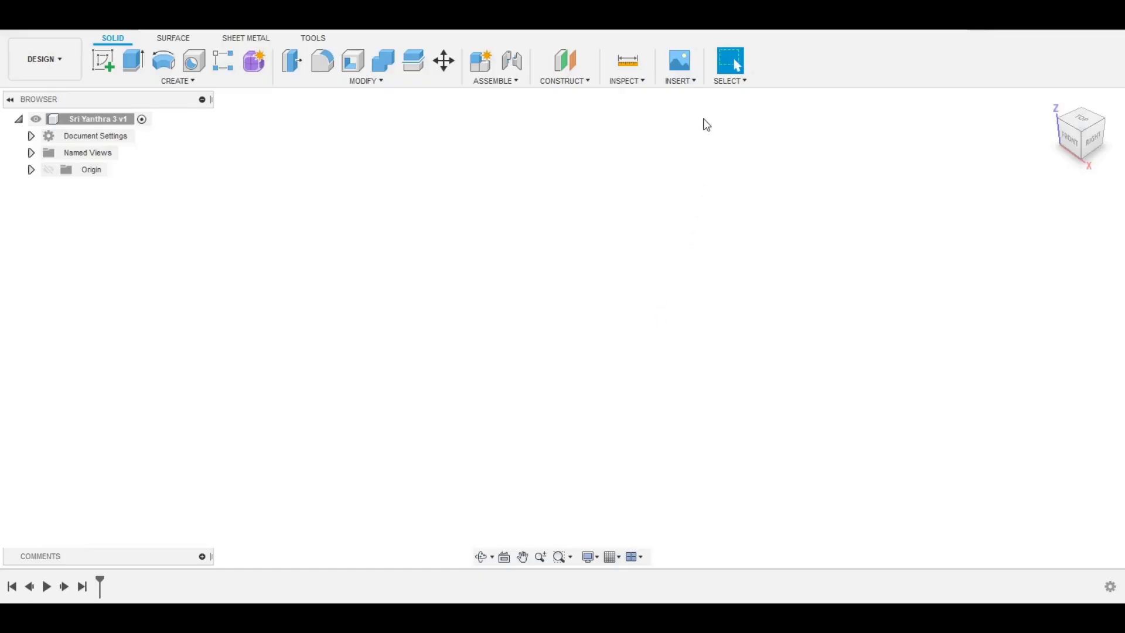
Insert 900px-SriYantra.jpg from this computer as a canvas on the XY plane, viewed from Top.
{"action": "left_click", "coordinate": [692, 82]}
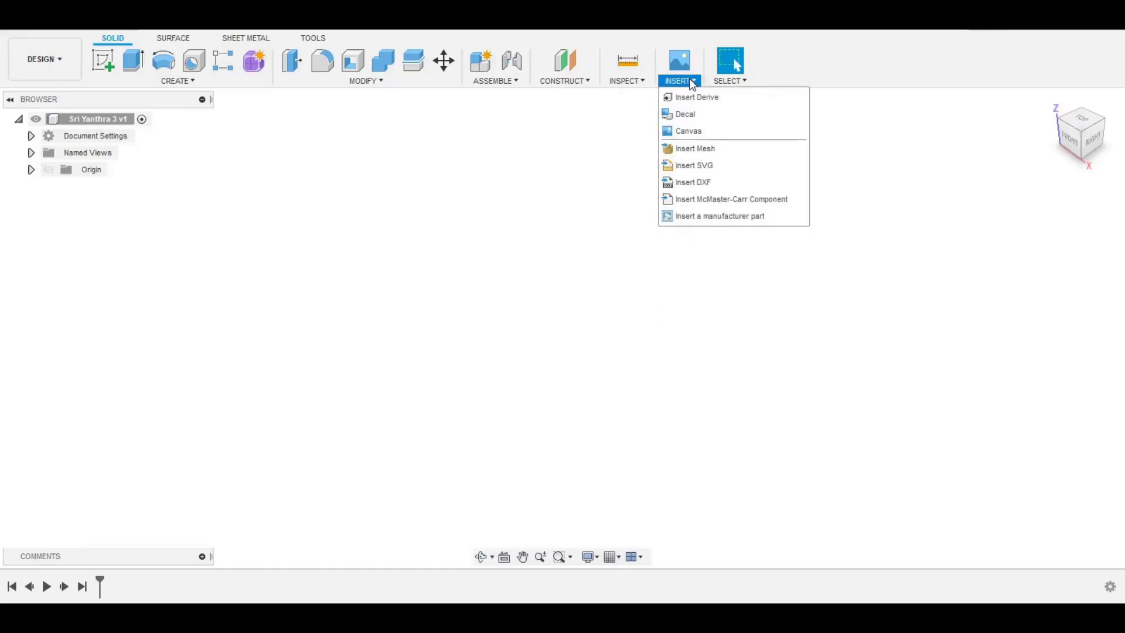
{"action": "left_click", "coordinate": [688, 132]}
{"action": "left_click", "coordinate": [401, 451]}
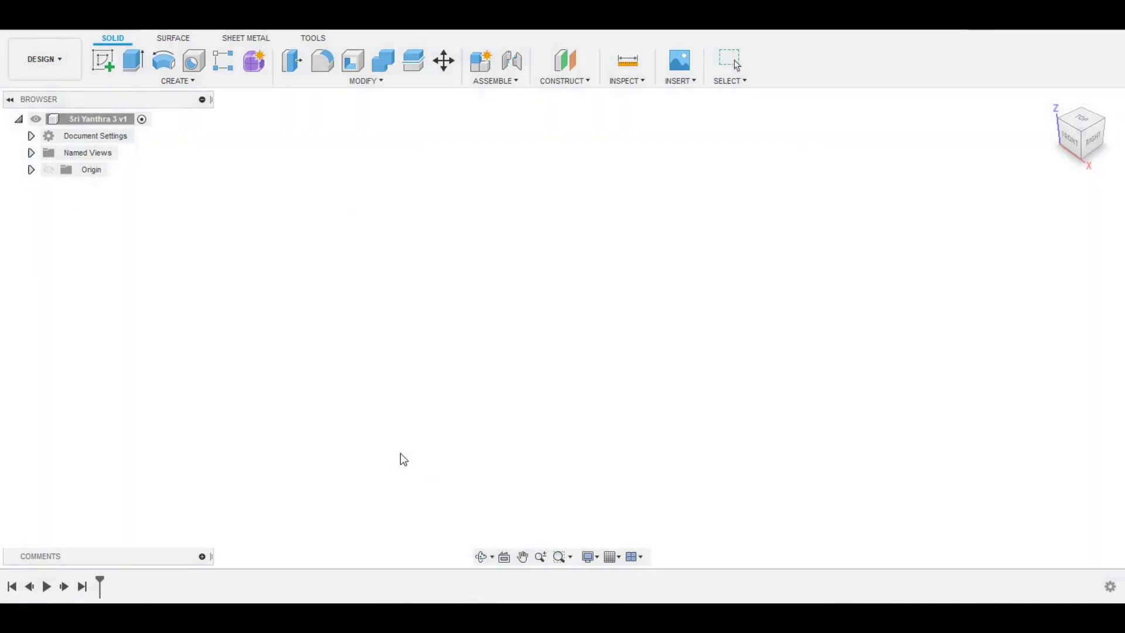
{"action": "left_click", "coordinate": [417, 140]}
{"action": "left_click", "coordinate": [438, 322]}
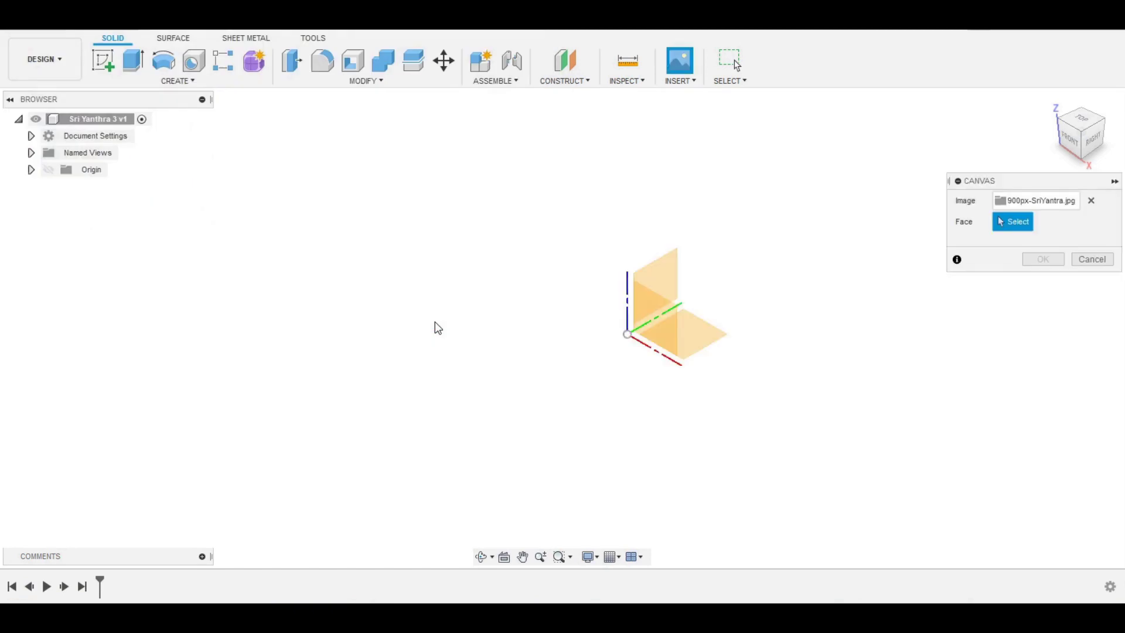
{"action": "left_click", "coordinate": [711, 339]}
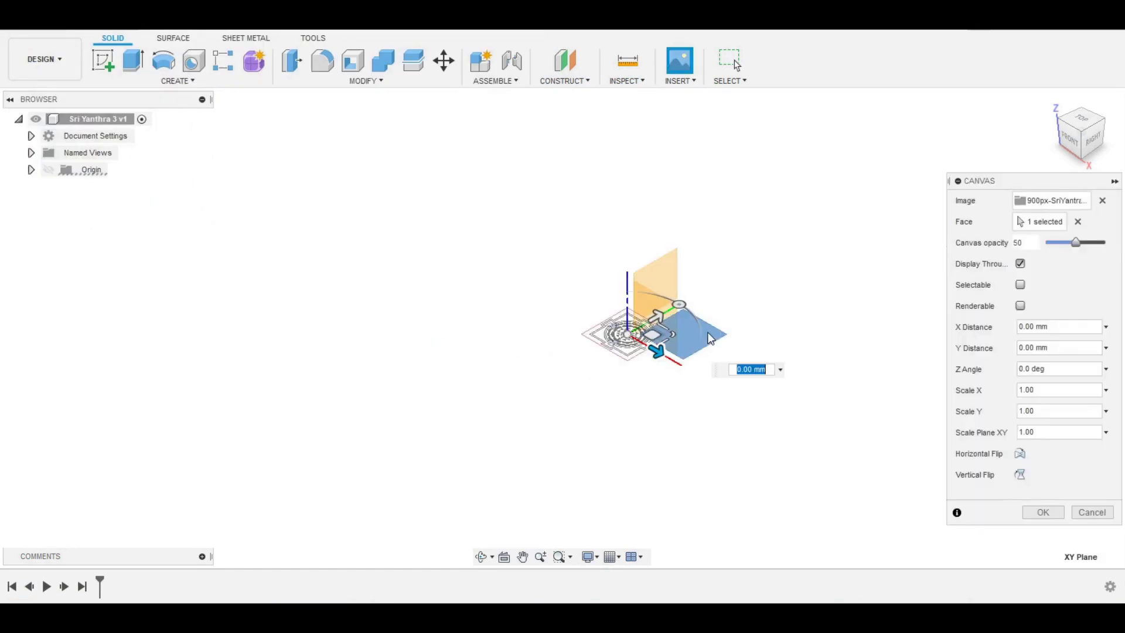
{"action": "left_click", "coordinate": [1085, 125]}
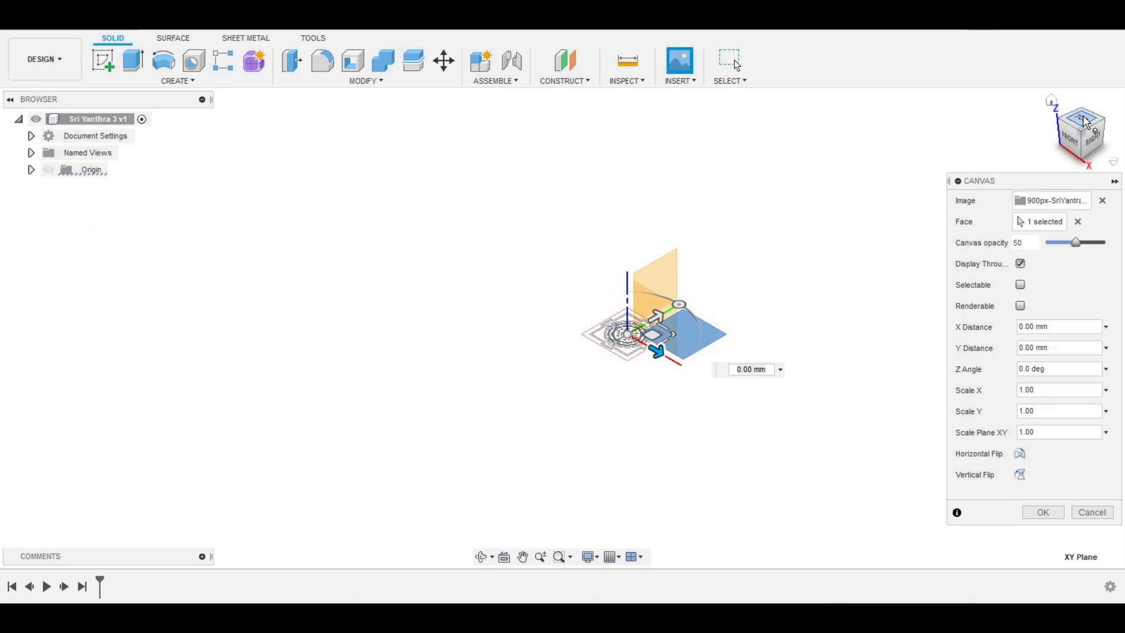
{"action": "left_click", "coordinate": [1044, 513]}
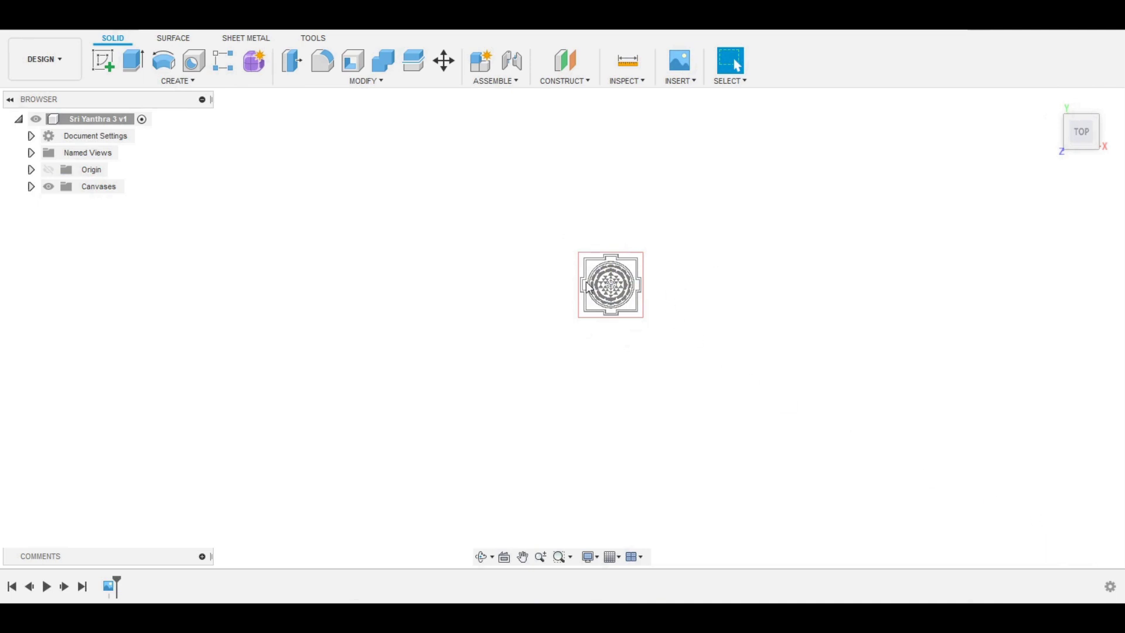
Start calibrating the 900px-SriYantra canvas from the Canvases folder.
{"action": "scroll", "coordinate": [588, 285], "scroll_direction": "up", "scroll_amount": 2}
{"action": "scroll", "coordinate": [624, 274], "scroll_direction": "up", "scroll_amount": 5}
{"action": "scroll", "coordinate": [624, 273], "scroll_direction": "up", "scroll_amount": 1}
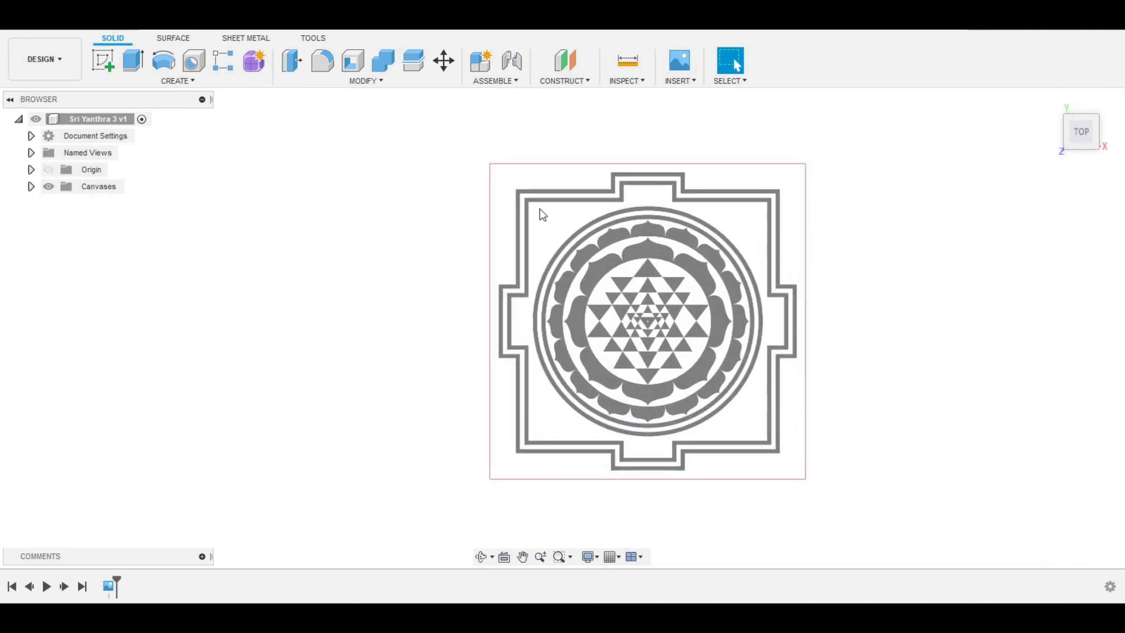
{"action": "left_click", "coordinate": [31, 187]}
{"action": "left_click", "coordinate": [109, 211]}
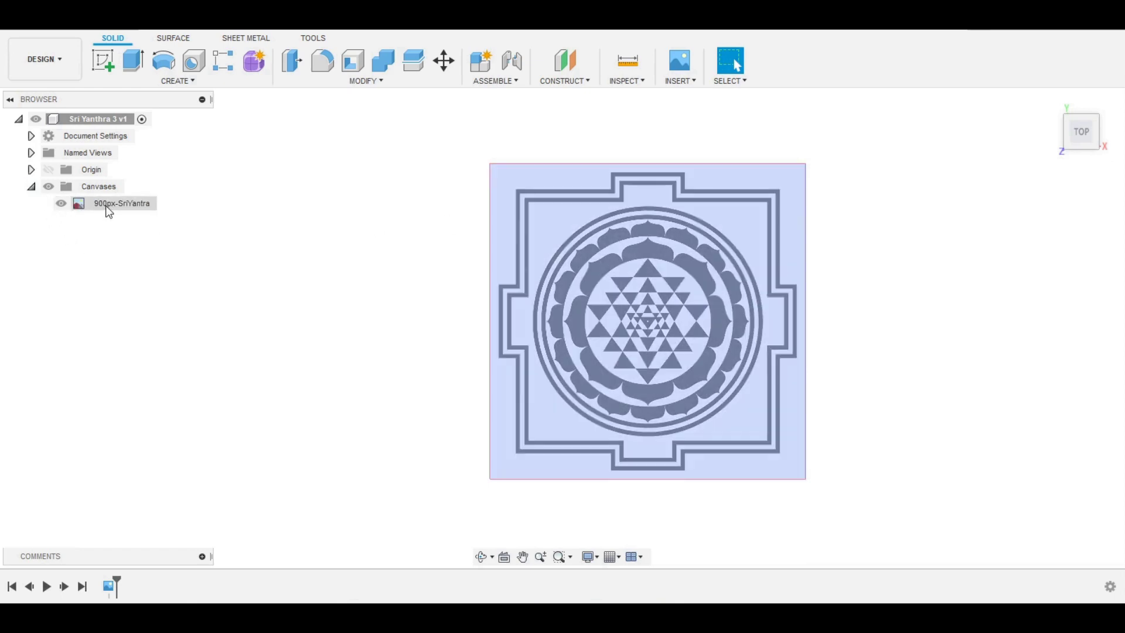
{"action": "right_click", "coordinate": [108, 211]}
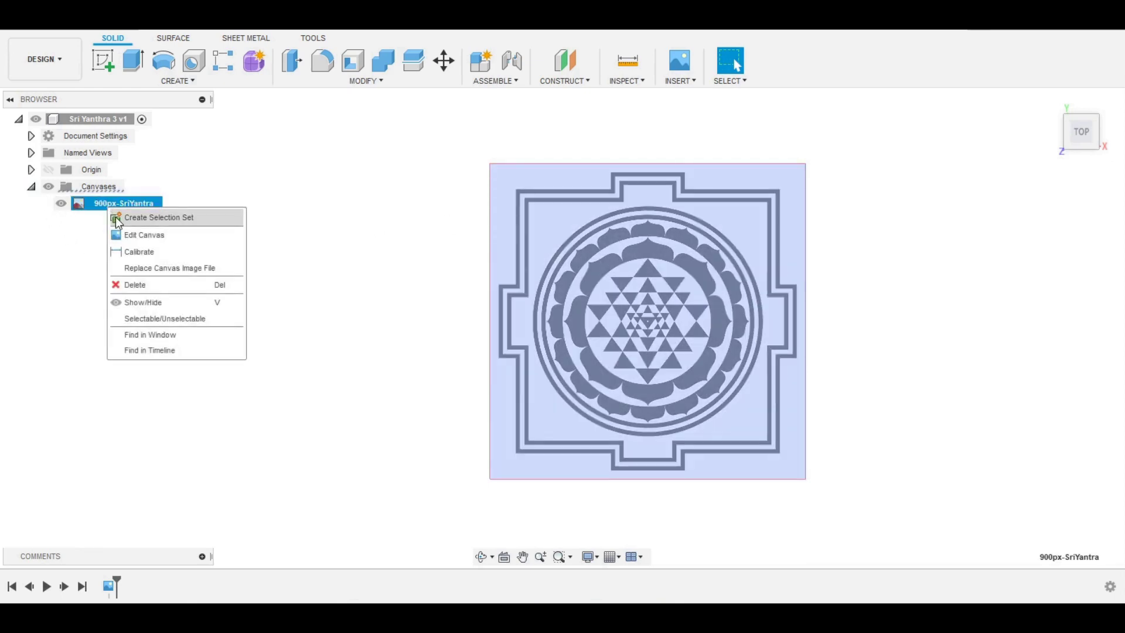
{"action": "left_click", "coordinate": [144, 235]}
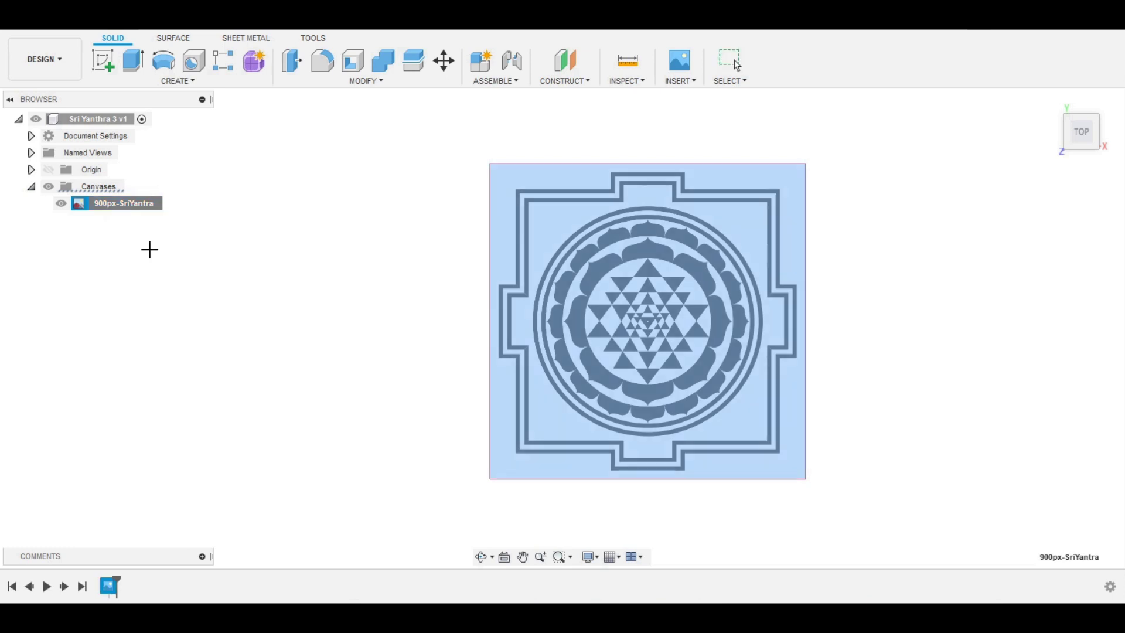
Set the border's top edge, corner to corner, to 150 mm.
{"action": "scroll", "coordinate": [517, 193], "scroll_direction": "up", "scroll_amount": 10}
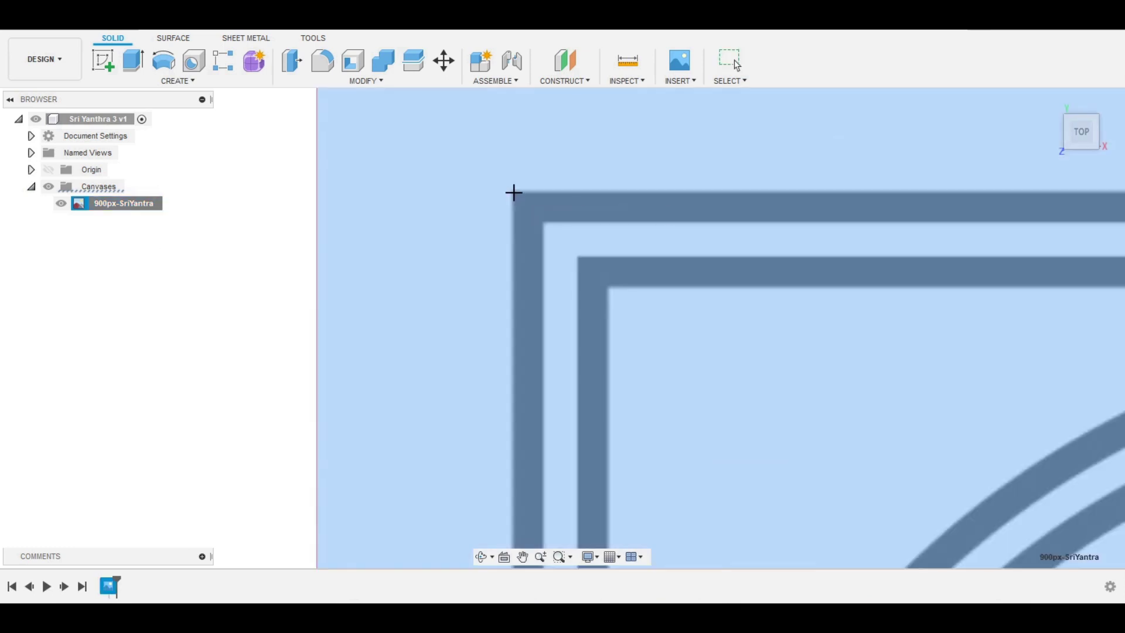
{"action": "left_click", "coordinate": [514, 194]}
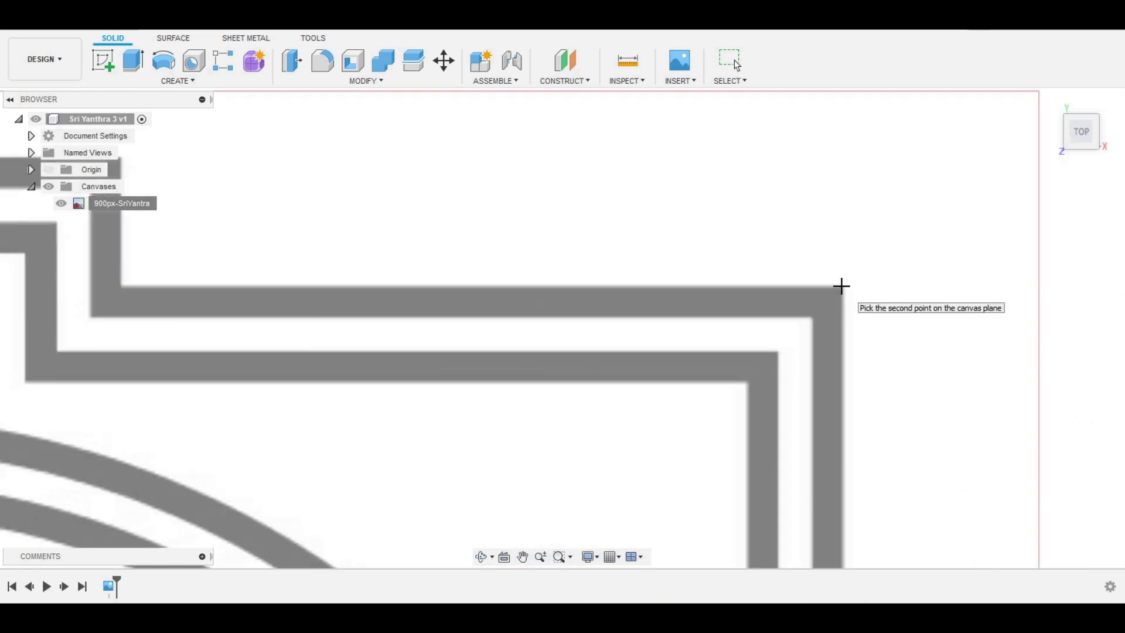
{"action": "left_click", "coordinate": [842, 286]}
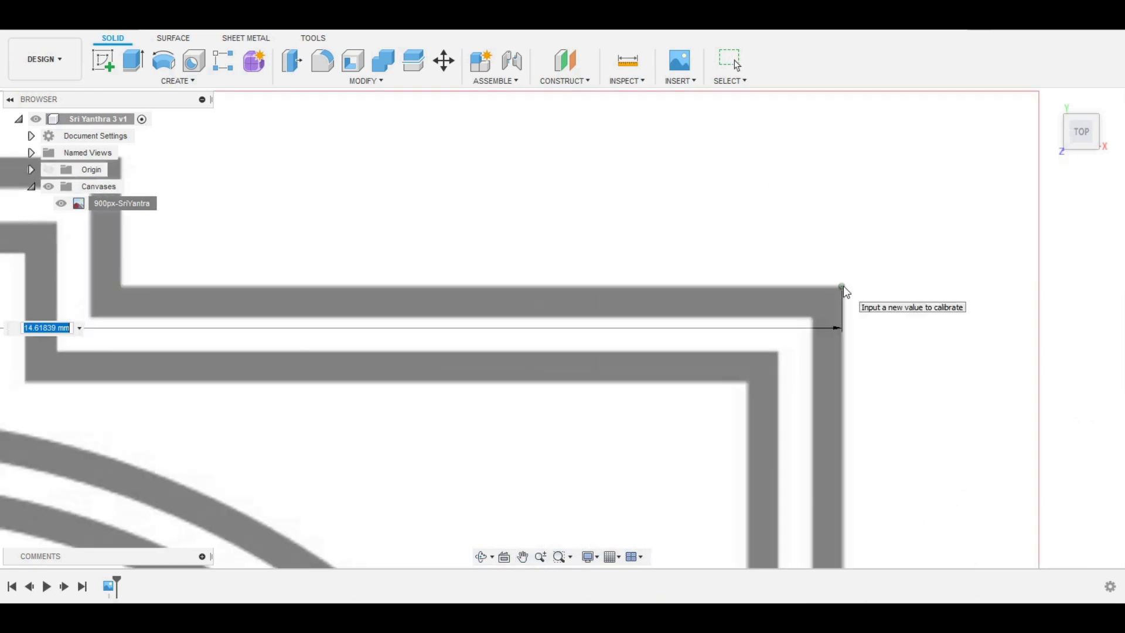
{"action": "type", "text": "150"}
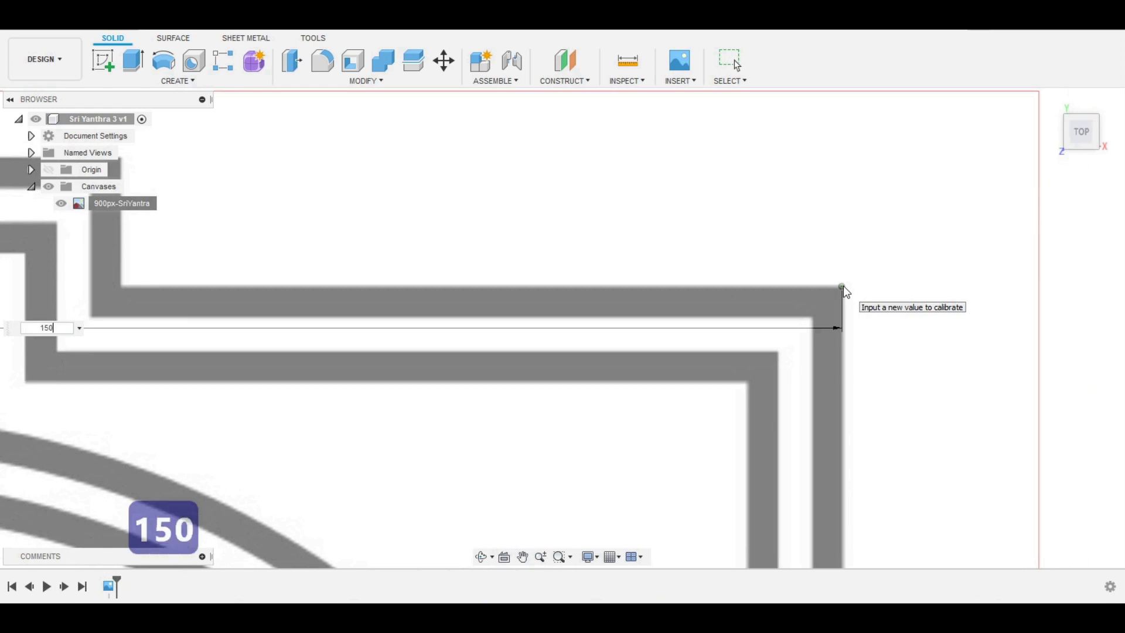
{"action": "key", "text": "Return"}
Start a sketch on the XY plane and choose the Center Rectangle tool.
{"action": "left_click", "coordinate": [105, 62]}
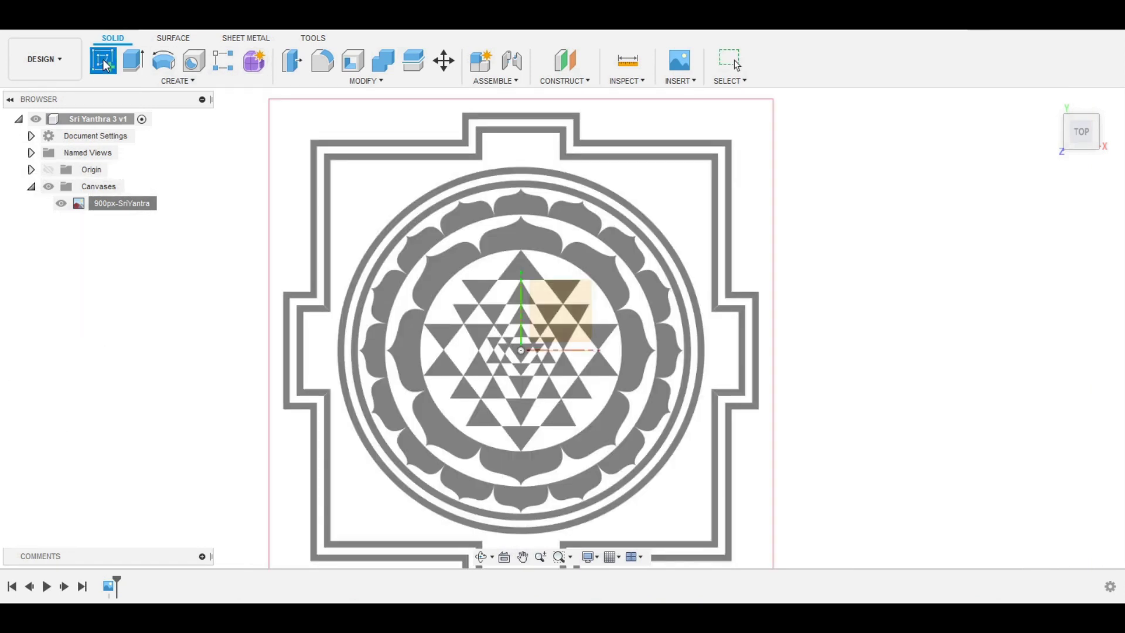
{"action": "left_click", "coordinate": [578, 318]}
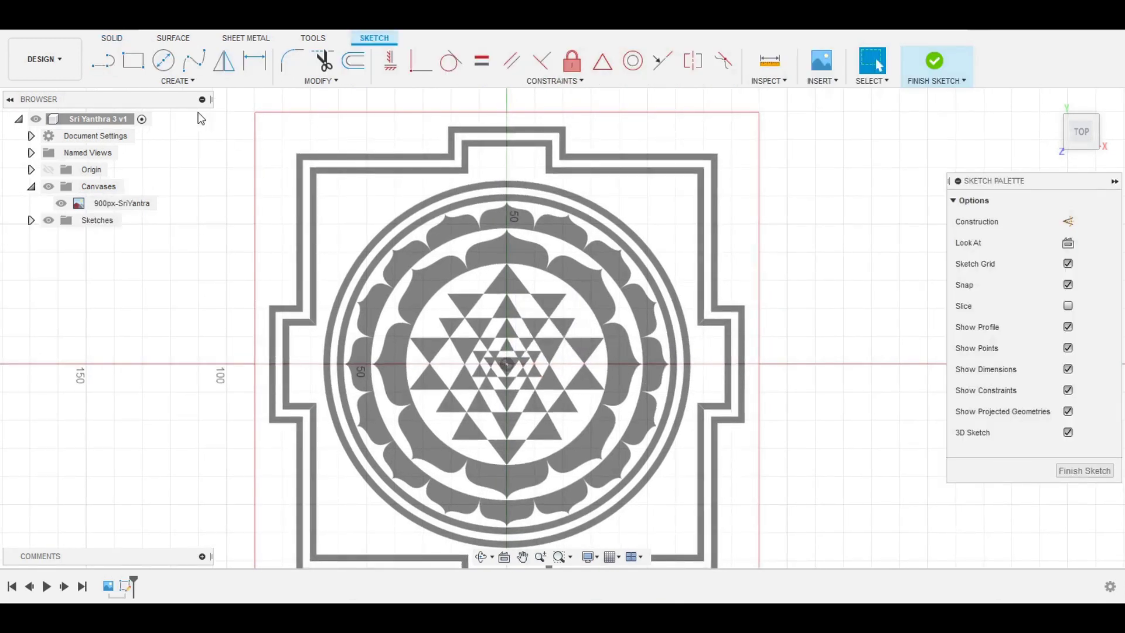
{"action": "left_click", "coordinate": [127, 65]}
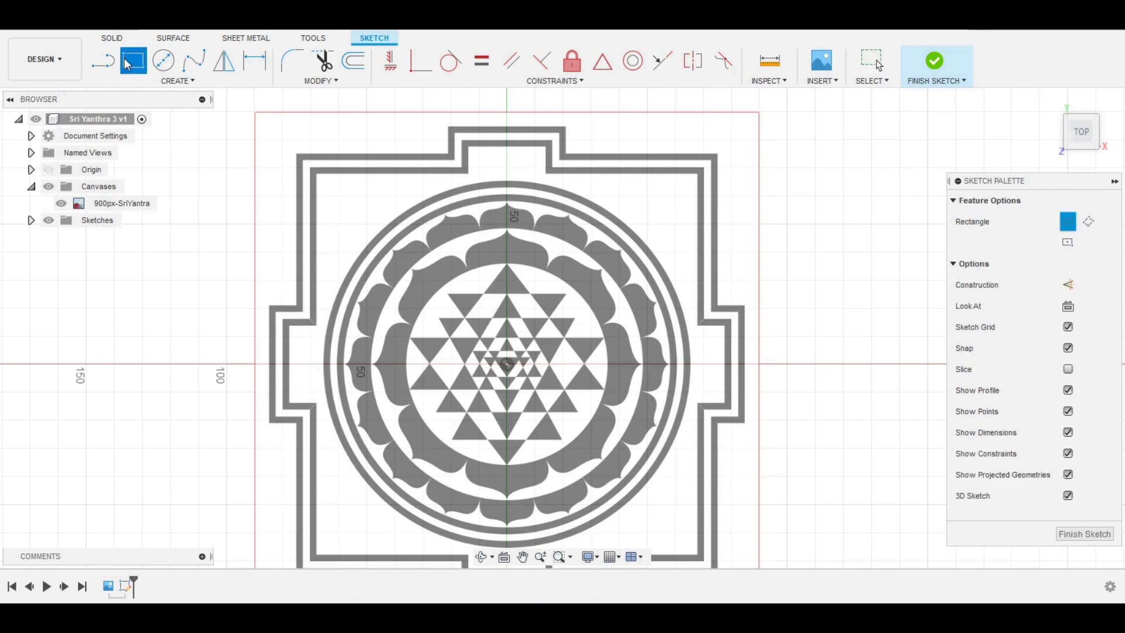
{"action": "left_click", "coordinate": [189, 80]}
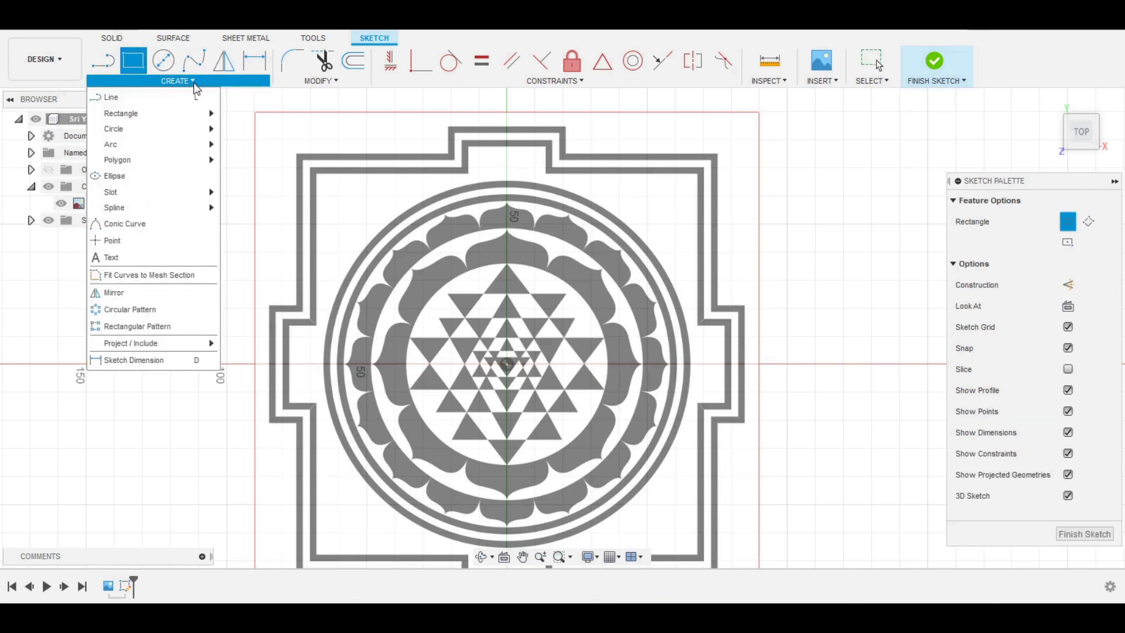
{"action": "mouse_move", "coordinate": [181, 120]}
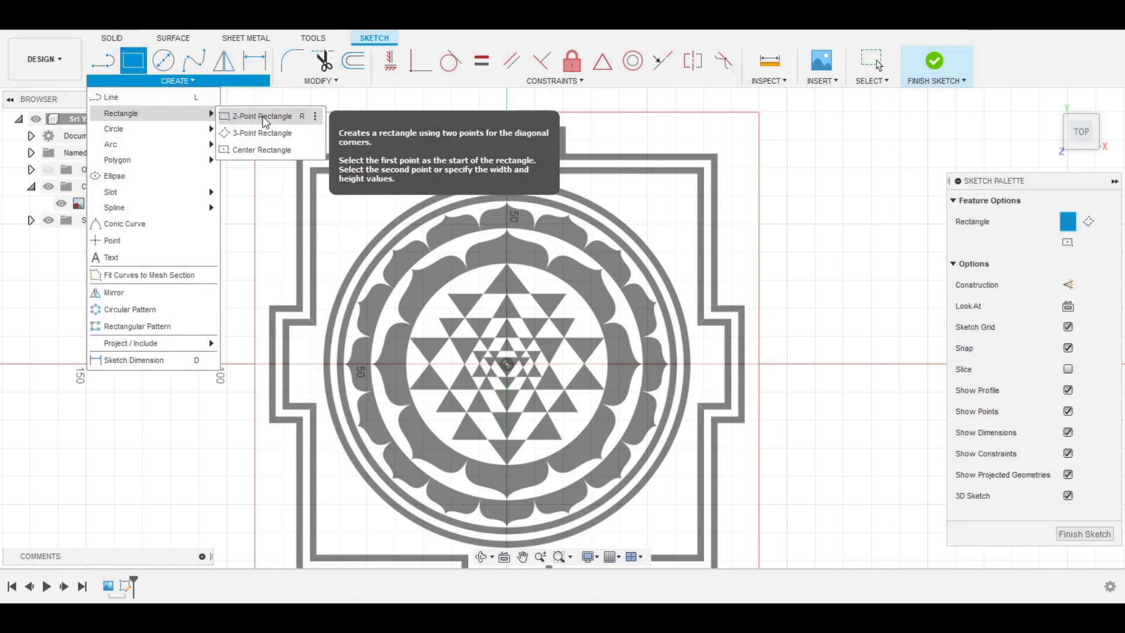
{"action": "left_click", "coordinate": [263, 150]}
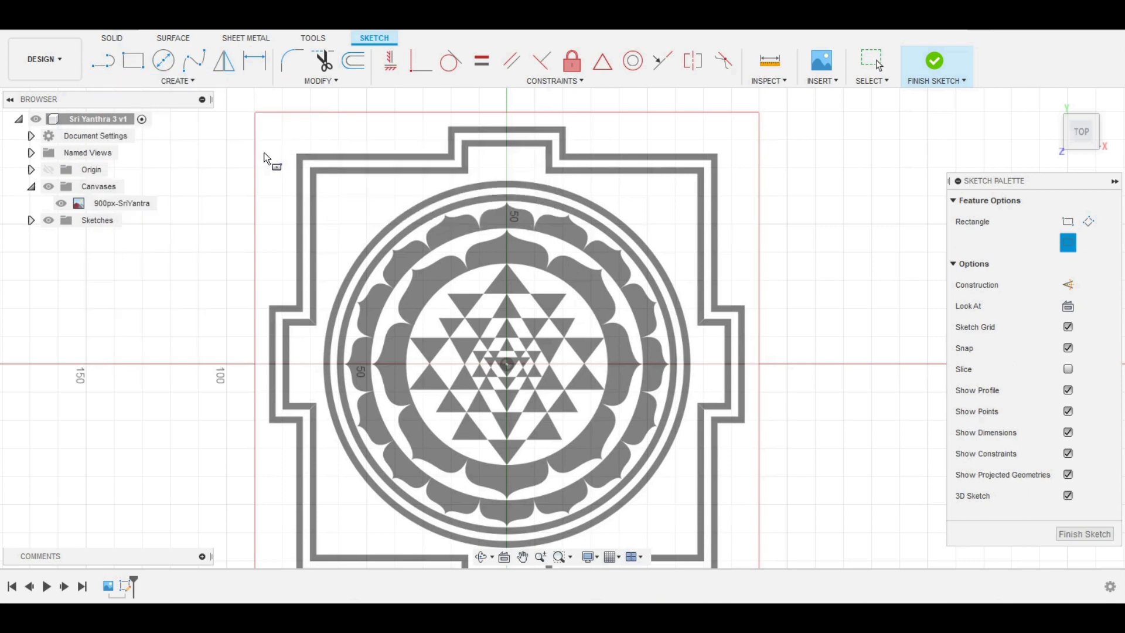
Draw a 150 × 150 mm center rectangle at the yantra's middle.
{"action": "left_click", "coordinate": [507, 365]}
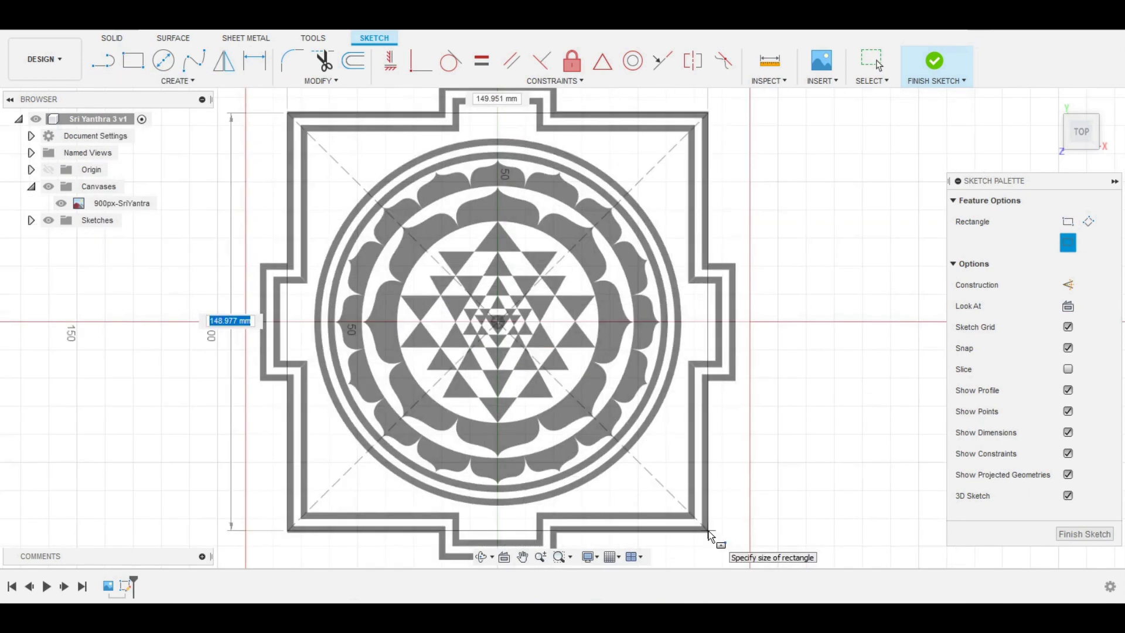
{"action": "type", "text": "150"}
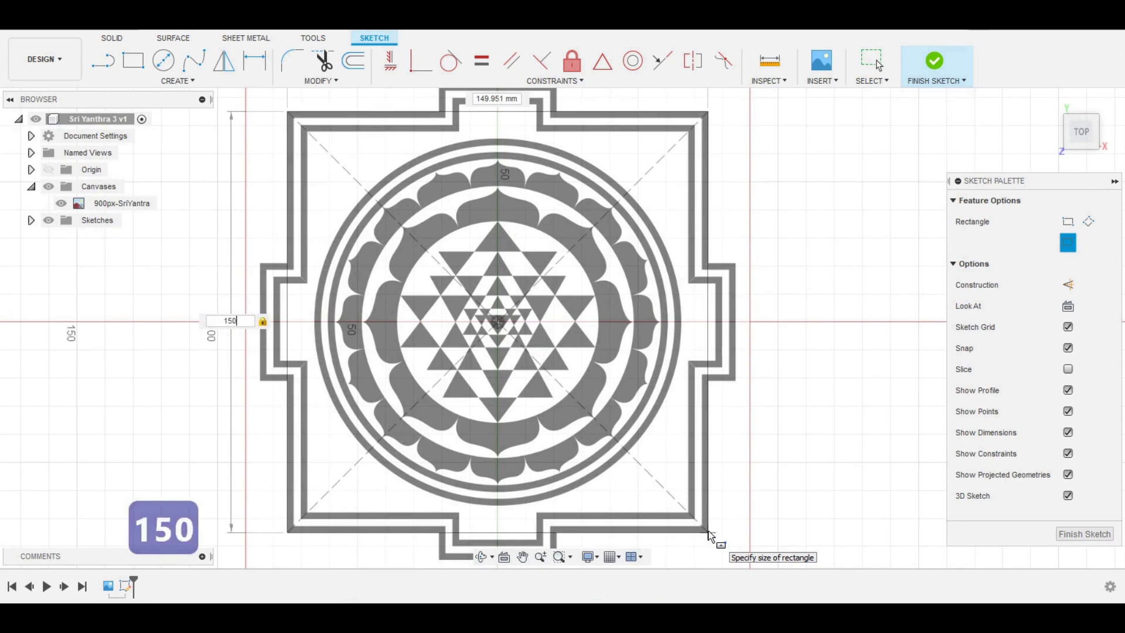
{"action": "key", "text": "Tab"}
{"action": "type", "text": "150"}
{"action": "key", "text": "Return"}
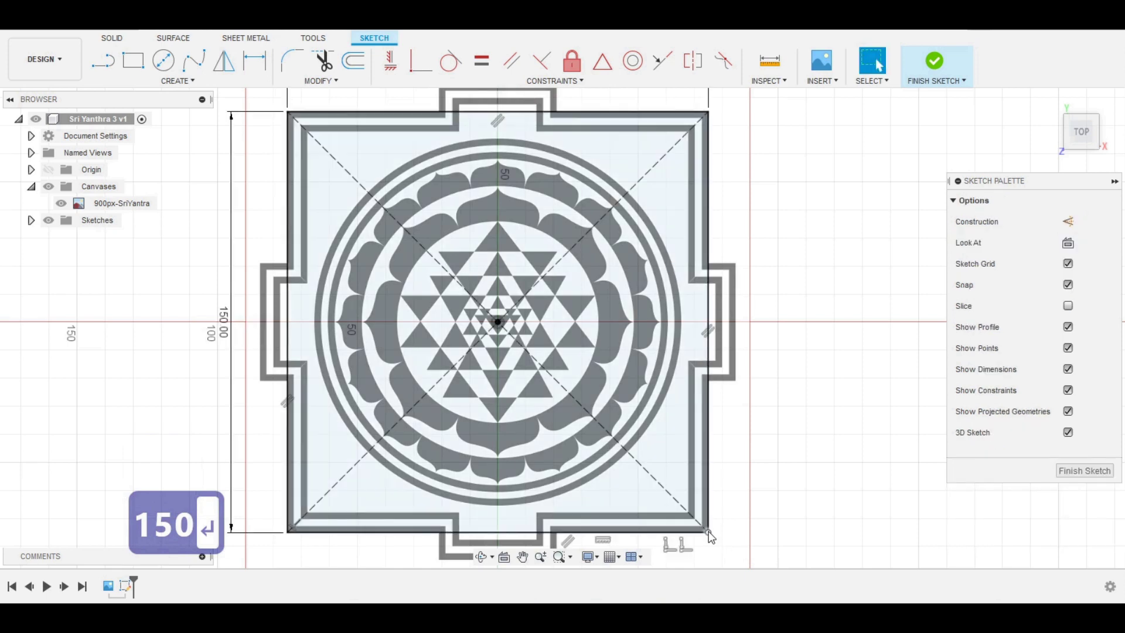
{"action": "right_click", "coordinate": [793, 374]}
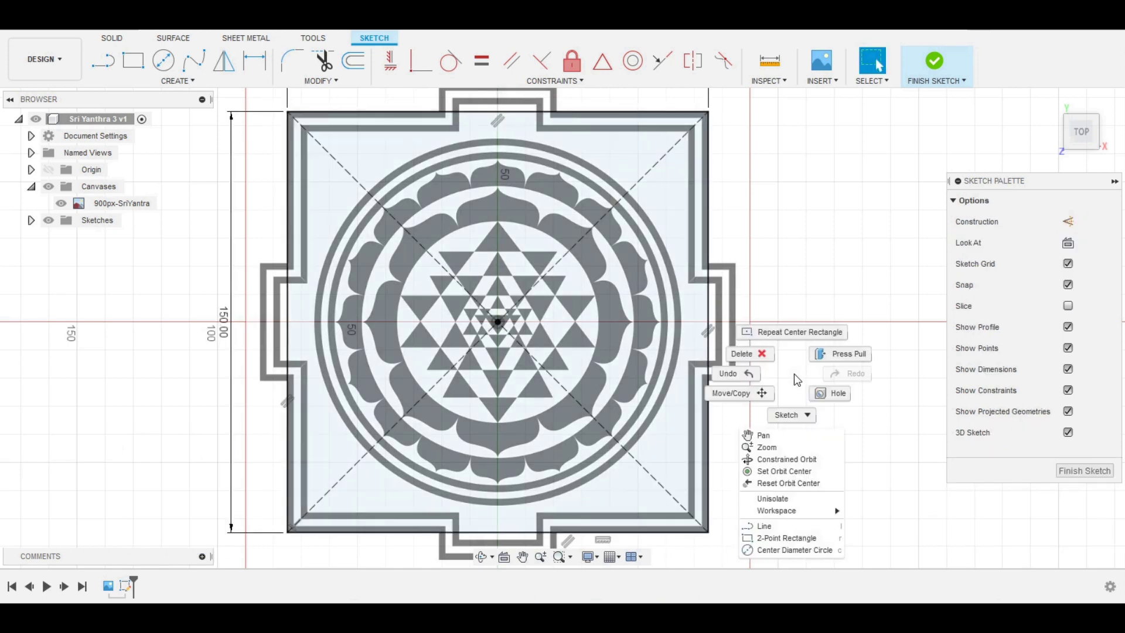
Draw a horizontal 45 × 170 mm center rectangle at the sketch origin.
{"action": "left_click", "coordinate": [801, 335]}
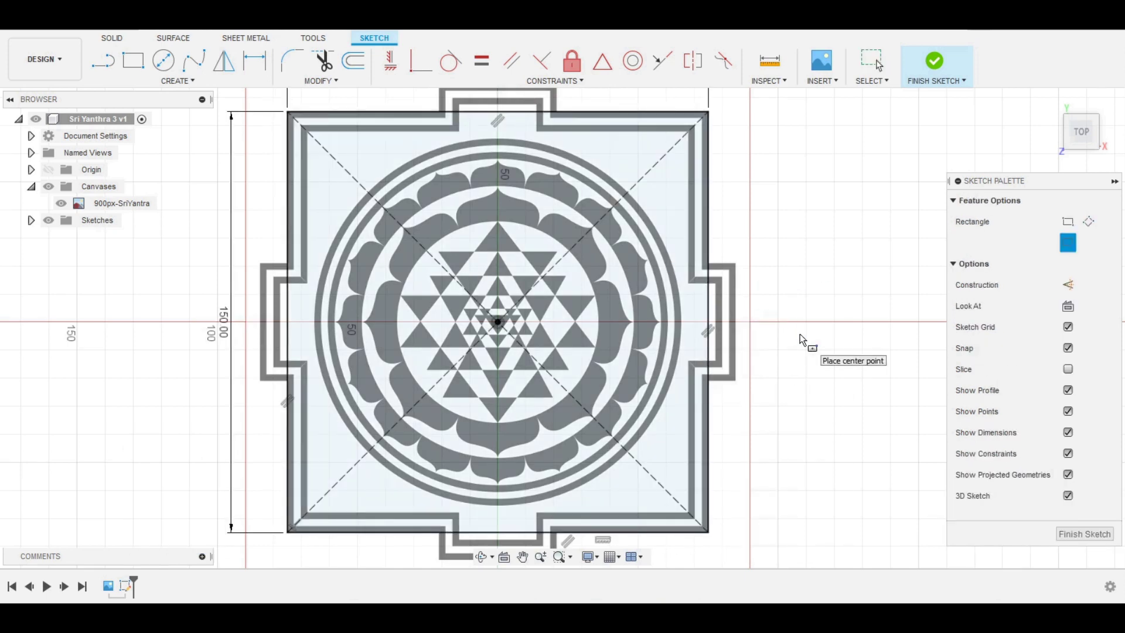
{"action": "left_click", "coordinate": [506, 329]}
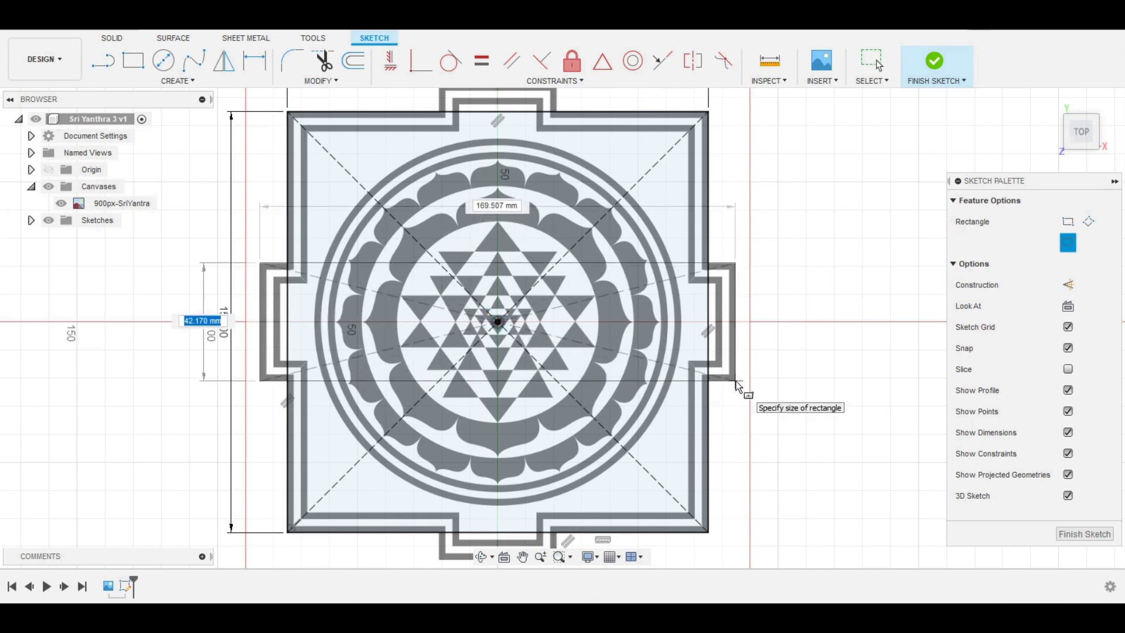
{"action": "type", "text": "45"}
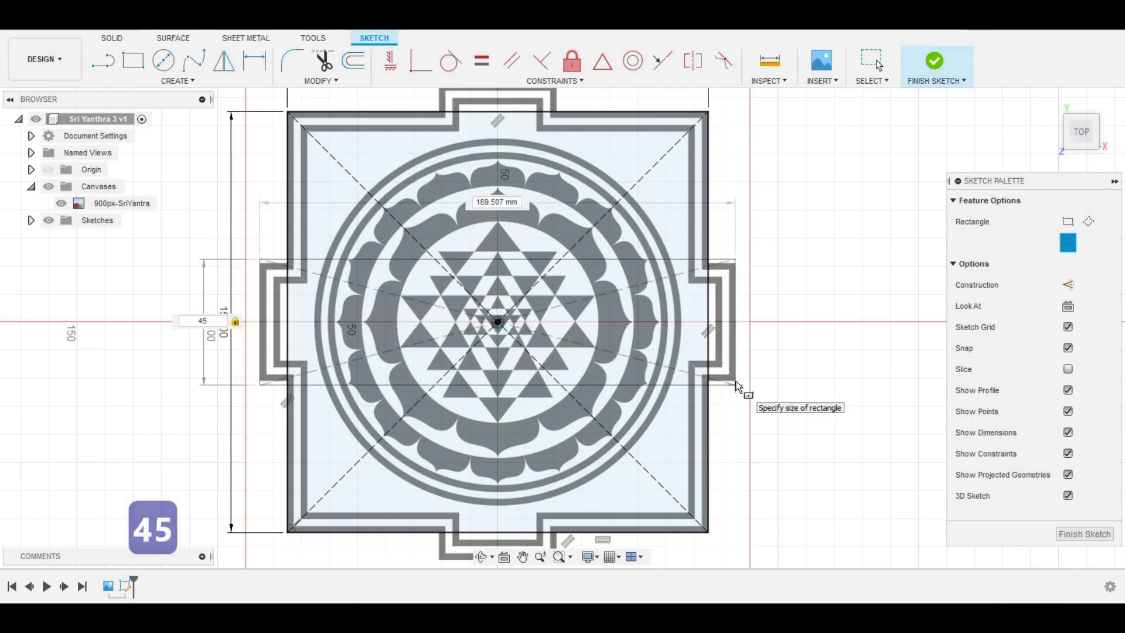
{"action": "key", "text": "Tab"}
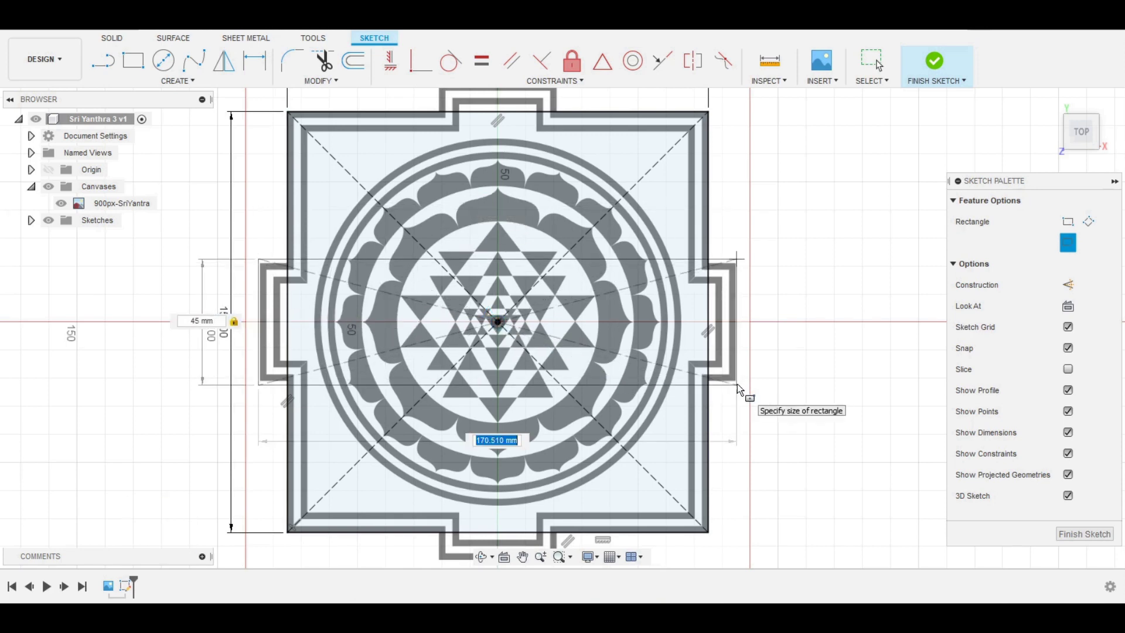
{"action": "type", "text": "170"}
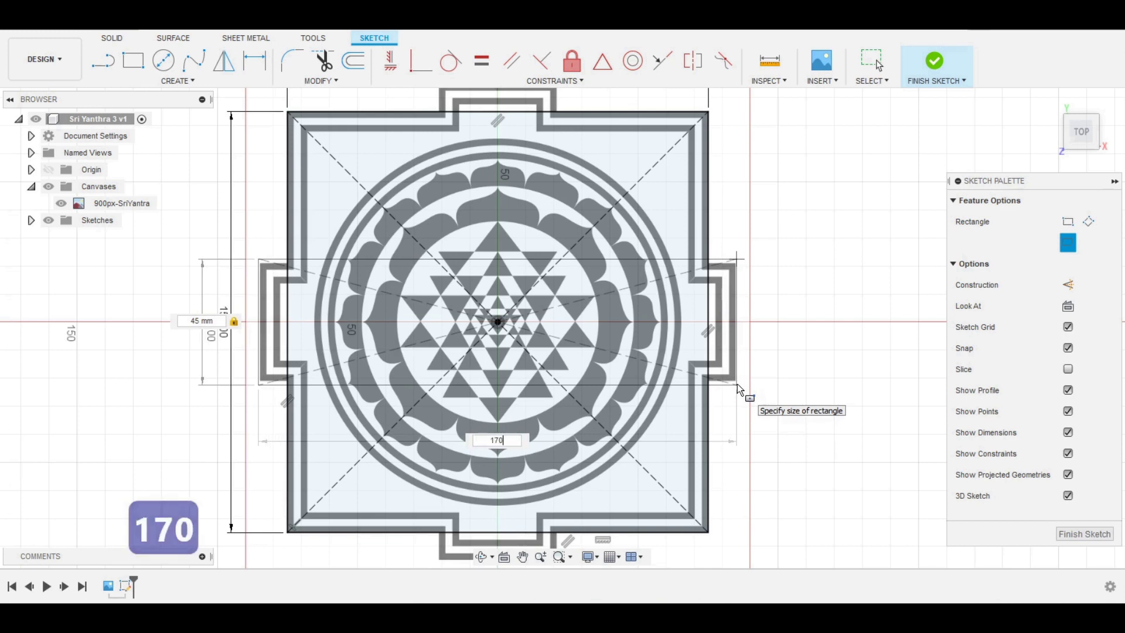
{"action": "key", "text": "Return"}
Draw a vertical 170 × 45 mm center rectangle at the sketch origin.
{"action": "right_click", "coordinate": [739, 387]}
{"action": "left_click", "coordinate": [820, 324]}
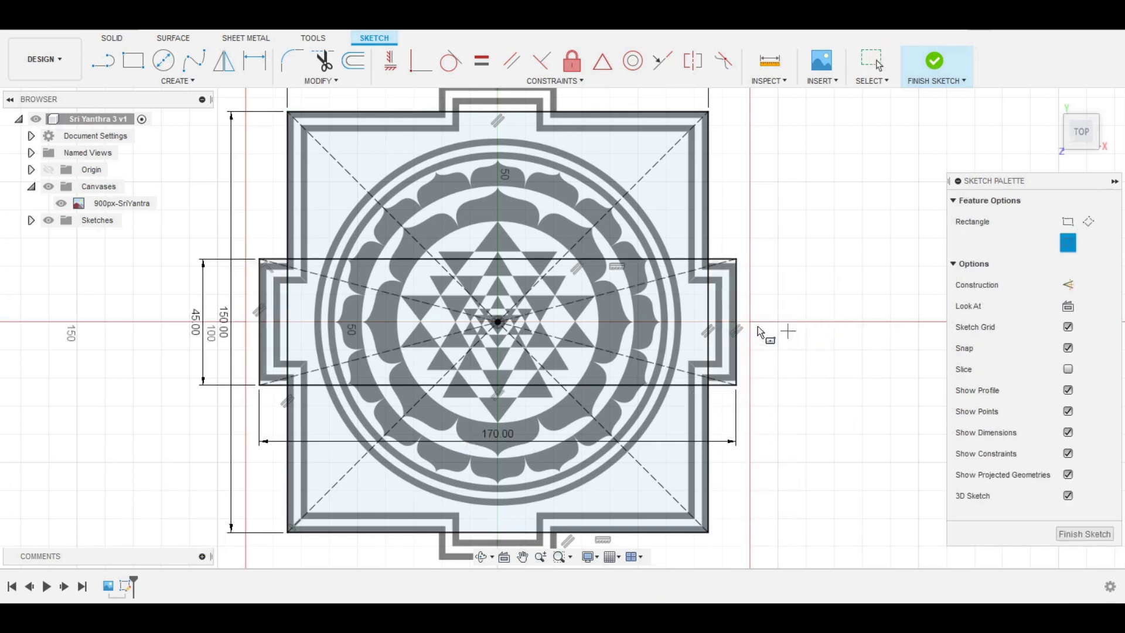
{"action": "left_click", "coordinate": [498, 323]}
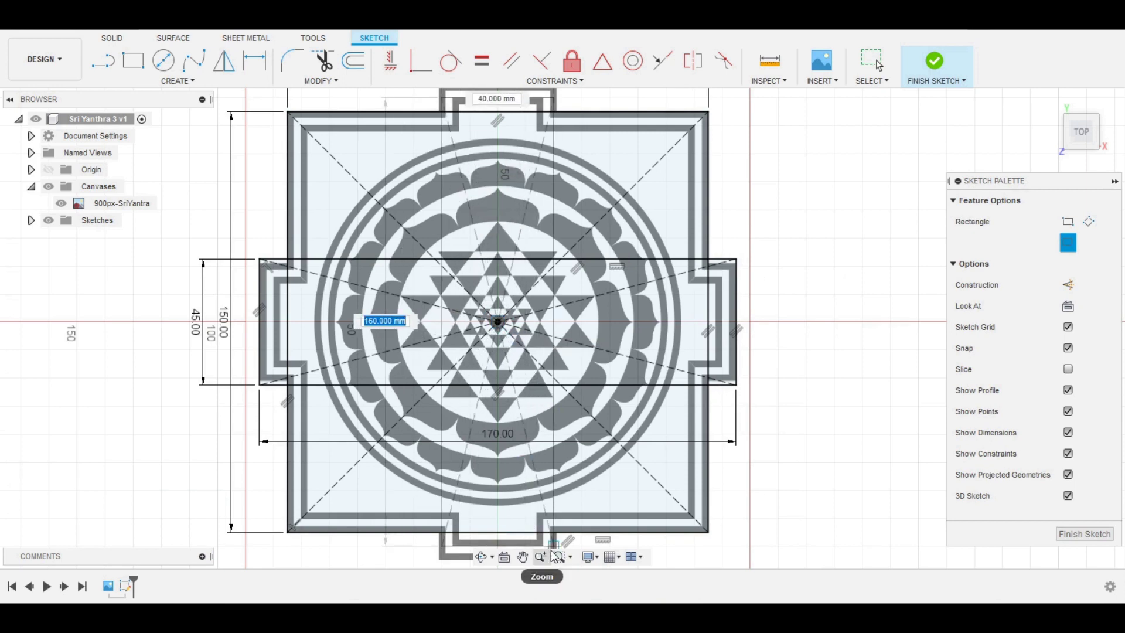
{"action": "type", "text": "170"}
{"action": "key", "text": "Tab"}
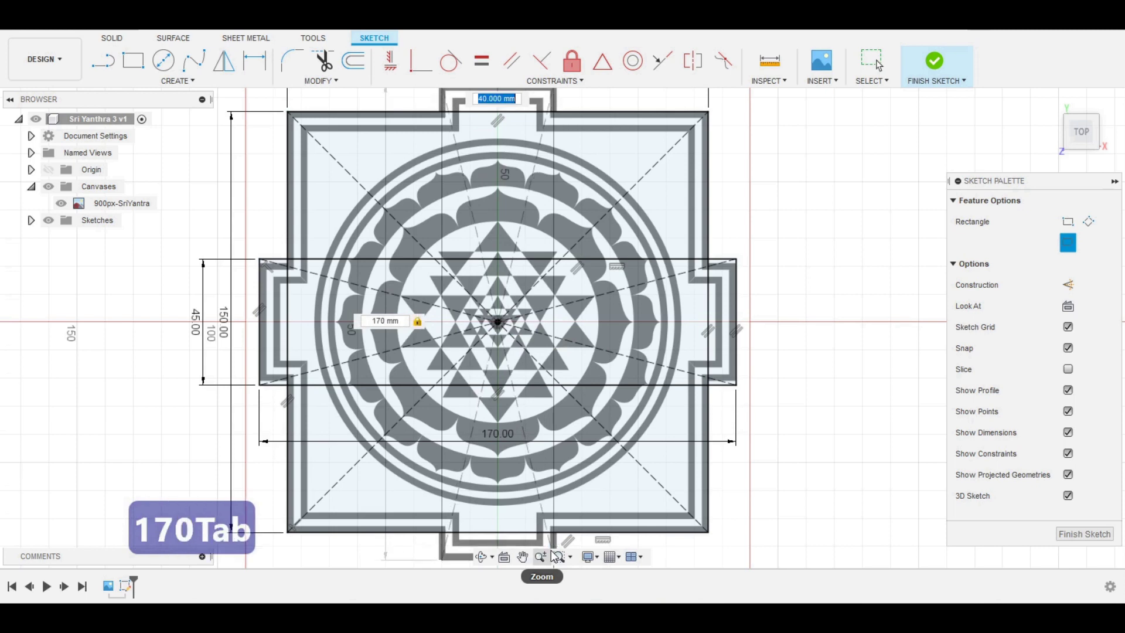
{"action": "type", "text": "45"}
{"action": "key", "text": "Return"}
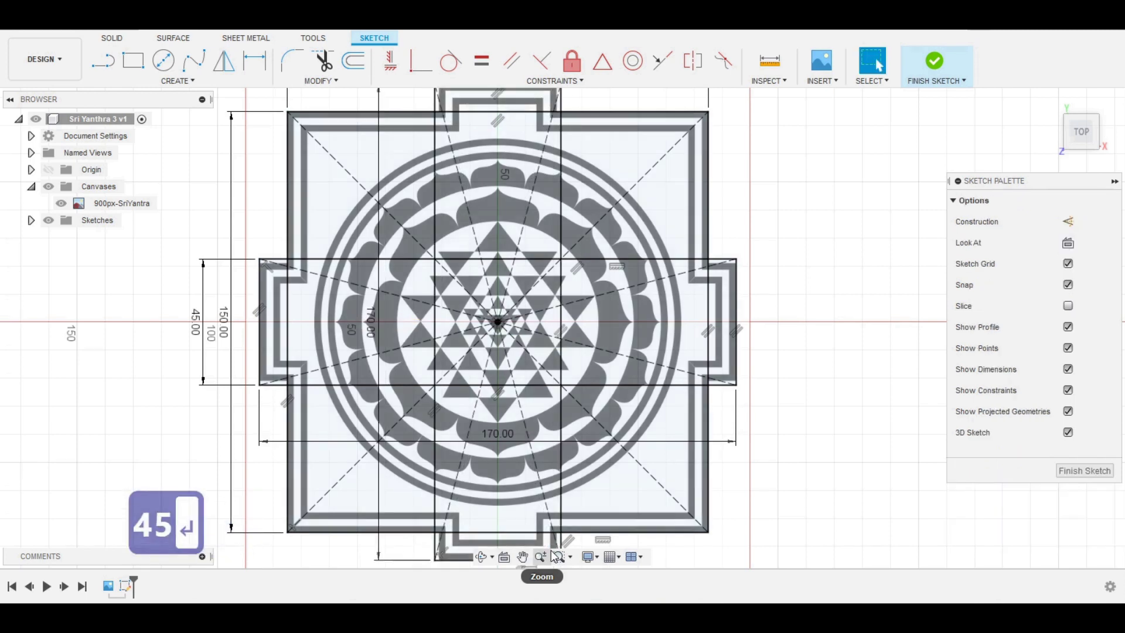
Trim the overlapping horizontal, construction, dashed diagonal and inner vertical line sections.
{"action": "scroll", "coordinate": [523, 171], "scroll_direction": "down", "scroll_amount": 2}
{"action": "left_click", "coordinate": [324, 61]}
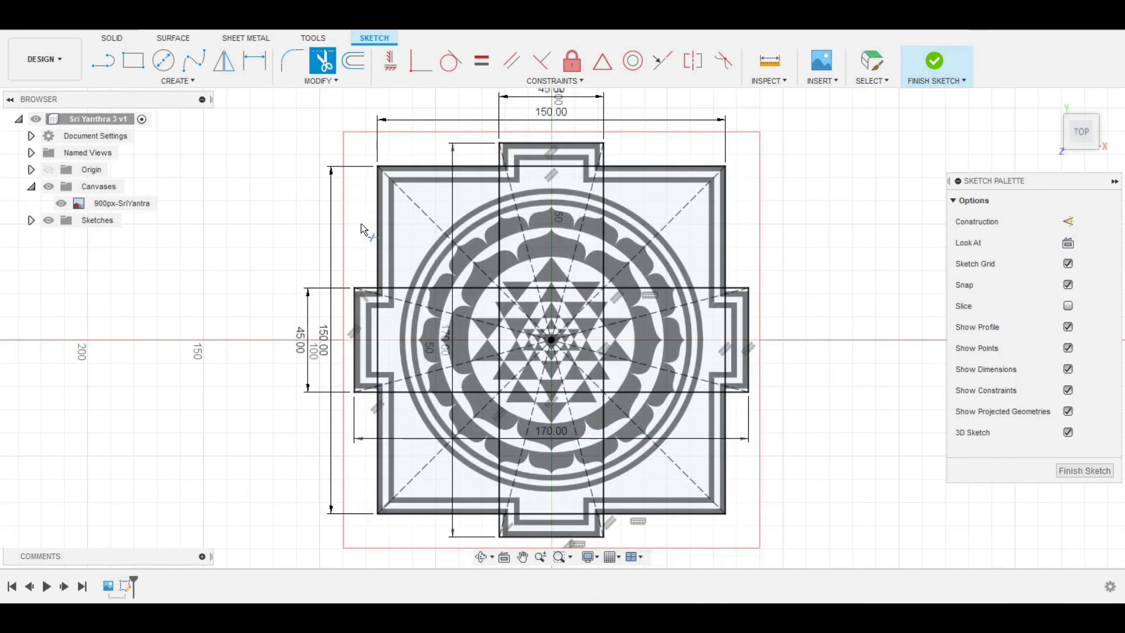
{"action": "left_click", "coordinate": [404, 293]}
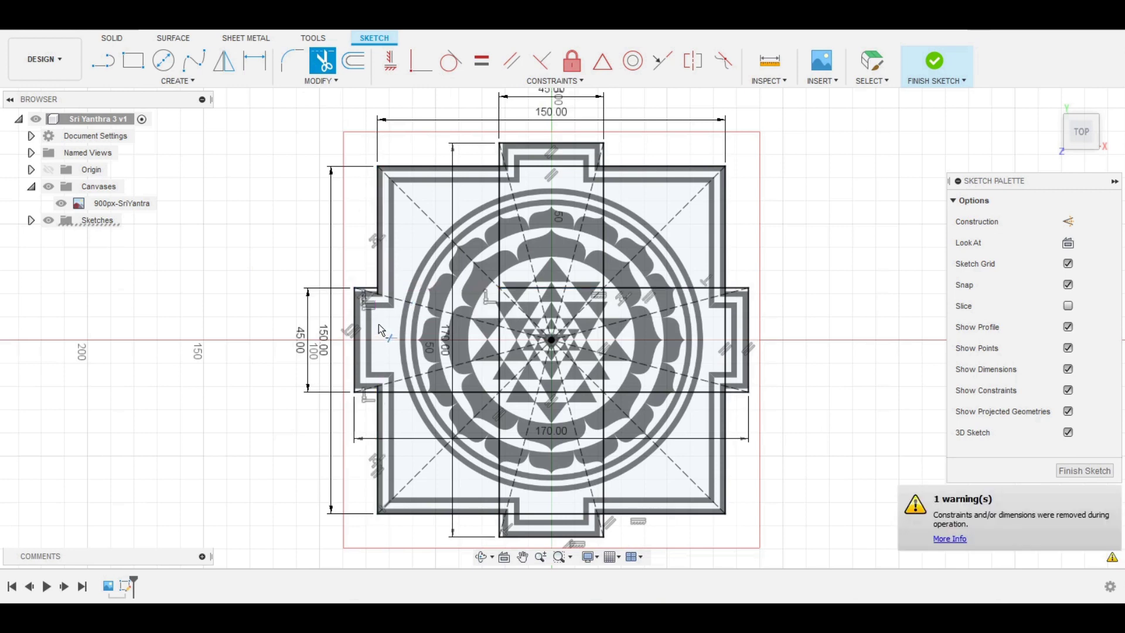
{"action": "scroll", "coordinate": [603, 327], "scroll_direction": "up", "scroll_amount": 3}
{"action": "scroll", "coordinate": [722, 382], "scroll_direction": "down", "scroll_amount": 5}
{"action": "left_click", "coordinate": [723, 382]}
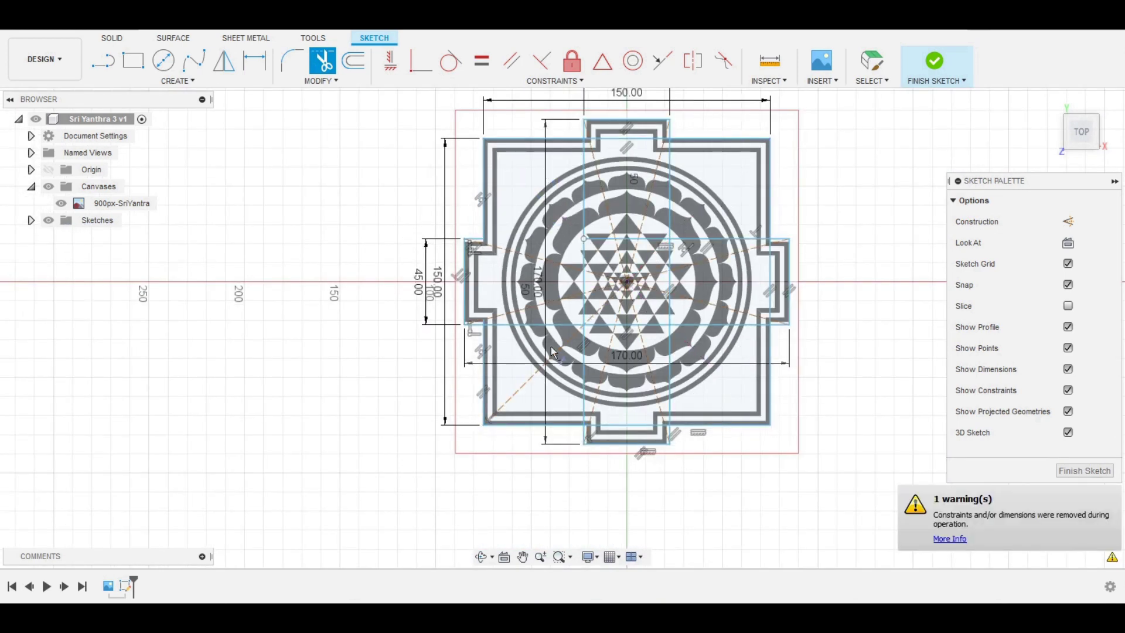
{"action": "left_click", "coordinate": [609, 214]}
{"action": "left_click", "coordinate": [539, 324]}
{"action": "left_click", "coordinate": [584, 375]}
Trim the remaining inner lines, dashed diagonals and the upper-left corner leftover.
{"action": "left_click", "coordinate": [670, 175]}
{"action": "left_click", "coordinate": [654, 240]}
{"action": "left_click", "coordinate": [645, 324]}
{"action": "left_click", "coordinate": [607, 381]}
{"action": "left_click", "coordinate": [660, 381]}
{"action": "scroll", "coordinate": [621, 412], "scroll_direction": "up", "scroll_amount": 5}
{"action": "scroll", "coordinate": [220, 184], "scroll_direction": "up", "scroll_amount": 3}
{"action": "scroll", "coordinate": [492, 251], "scroll_direction": "down", "scroll_amount": 5}
{"action": "scroll", "coordinate": [491, 251], "scroll_direction": "up", "scroll_amount": 6}
{"action": "left_click", "coordinate": [579, 144]}
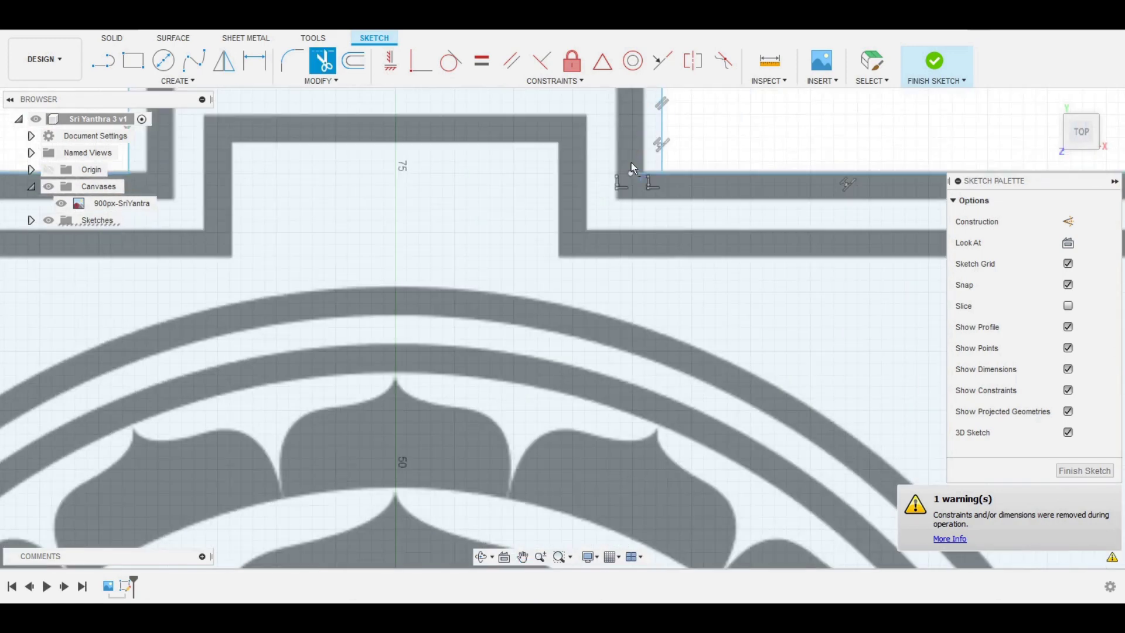
{"action": "scroll", "coordinate": [632, 174], "scroll_direction": "down", "scroll_amount": 5}
{"action": "scroll", "coordinate": [642, 344], "scroll_direction": "down", "scroll_amount": 2}
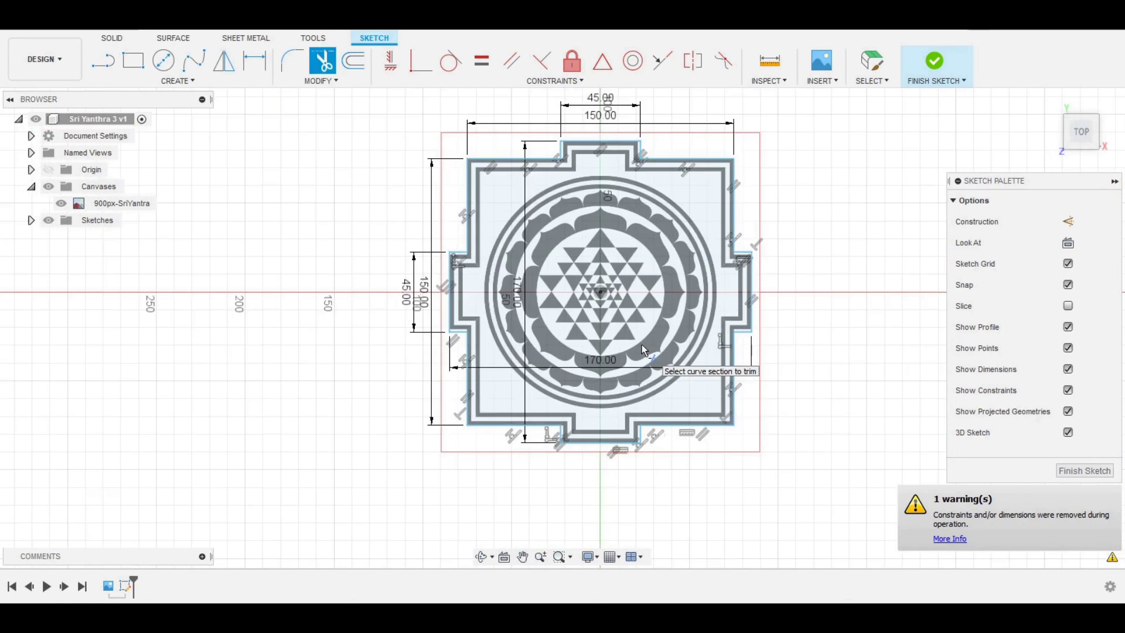
Offset the outer stepped border chain by 3.00 mm to form a double line.
{"action": "left_click", "coordinate": [353, 60]}
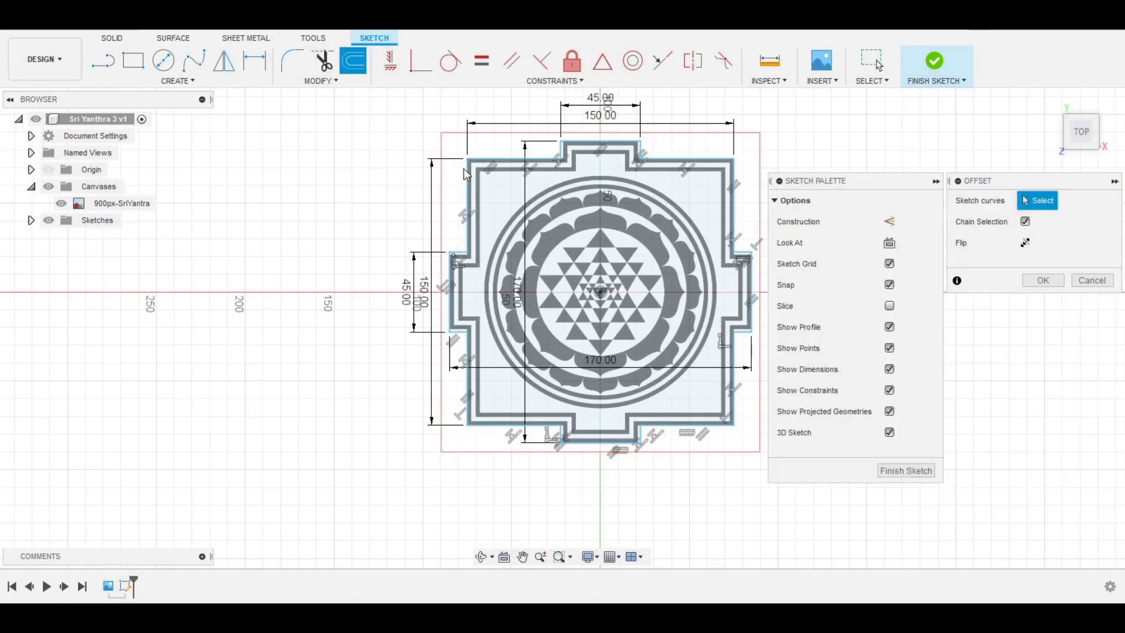
{"action": "left_click", "coordinate": [471, 167]}
{"action": "left_click", "coordinate": [474, 169]}
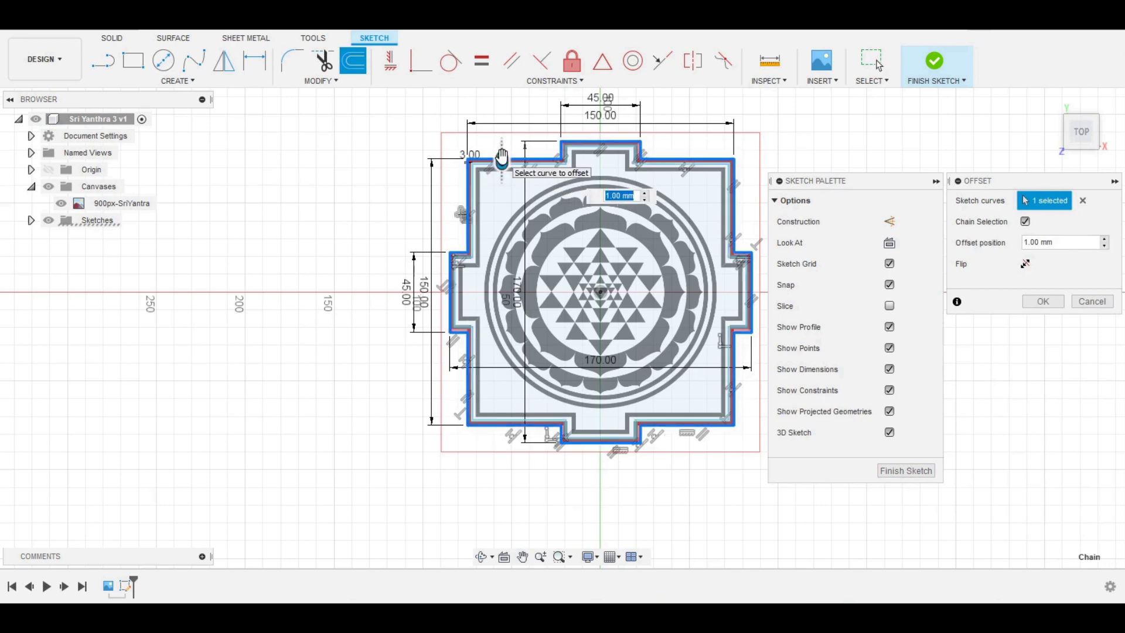
{"action": "key", "text": "Return"}
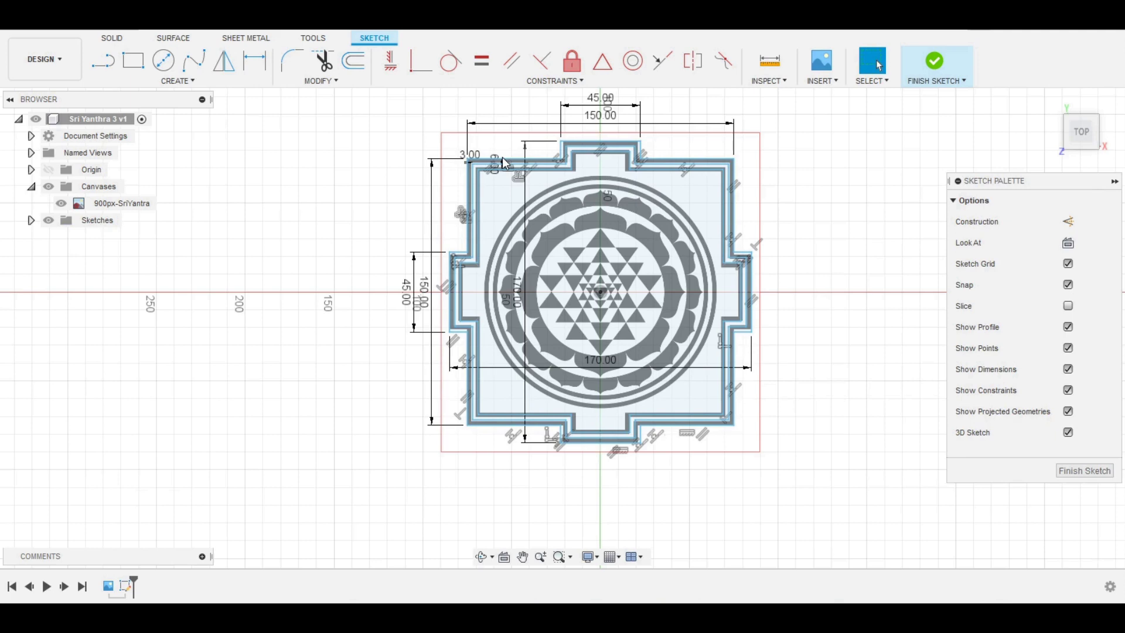
Draw 3 mm and 72 mm diameter circles at the yantra centre.
{"action": "left_click", "coordinate": [167, 69]}
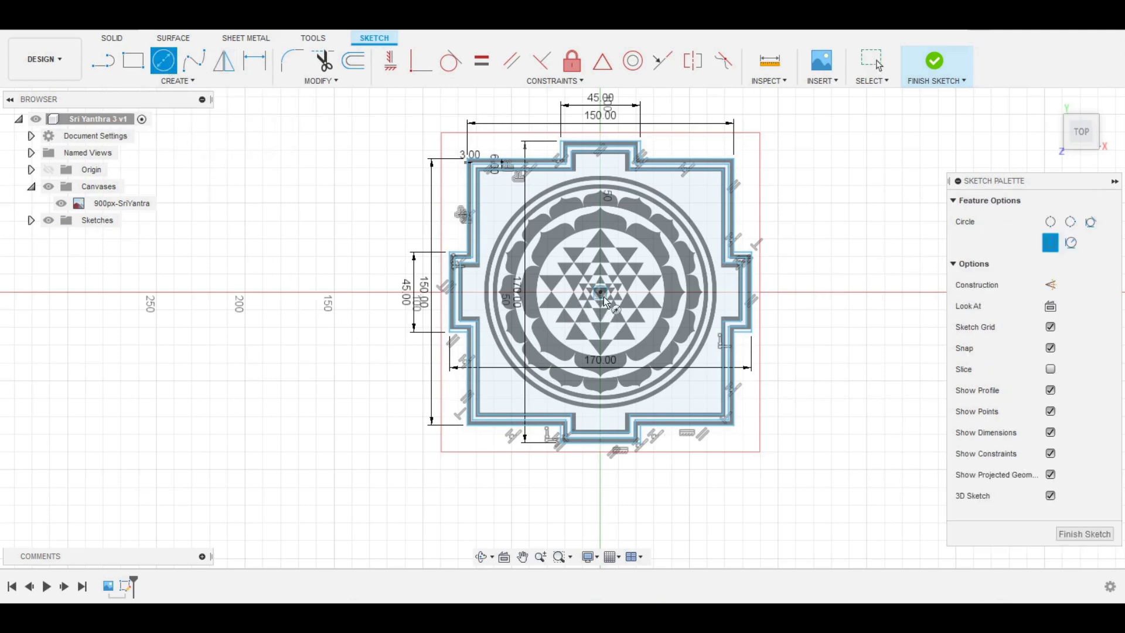
{"action": "scroll", "coordinate": [604, 296], "scroll_direction": "up", "scroll_amount": 5}
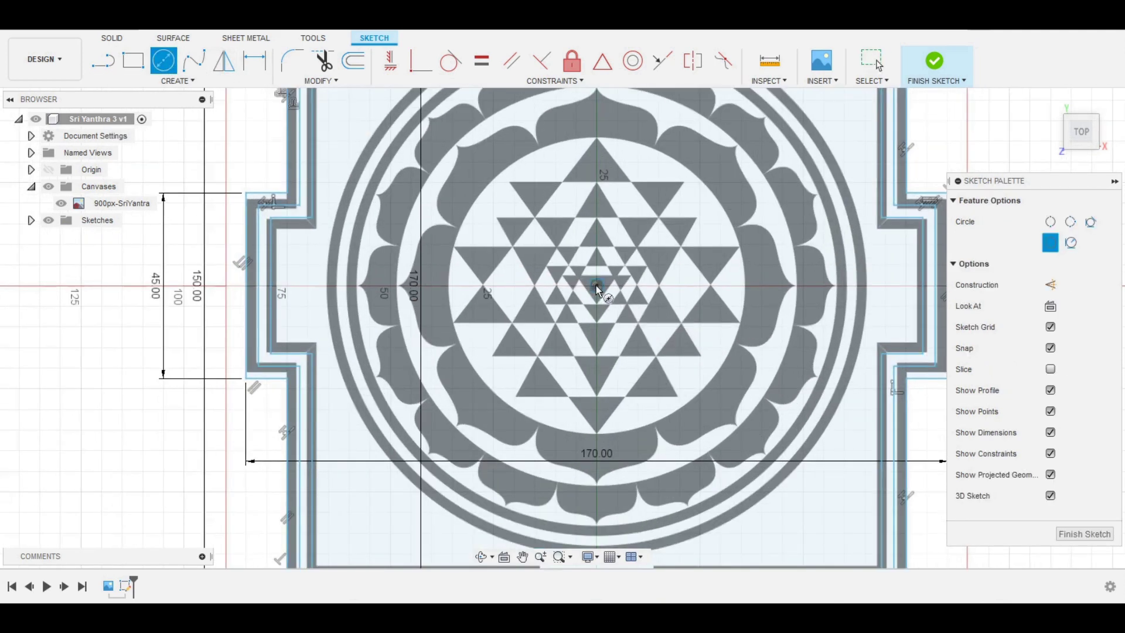
{"action": "scroll", "coordinate": [597, 290], "scroll_direction": "up", "scroll_amount": 4}
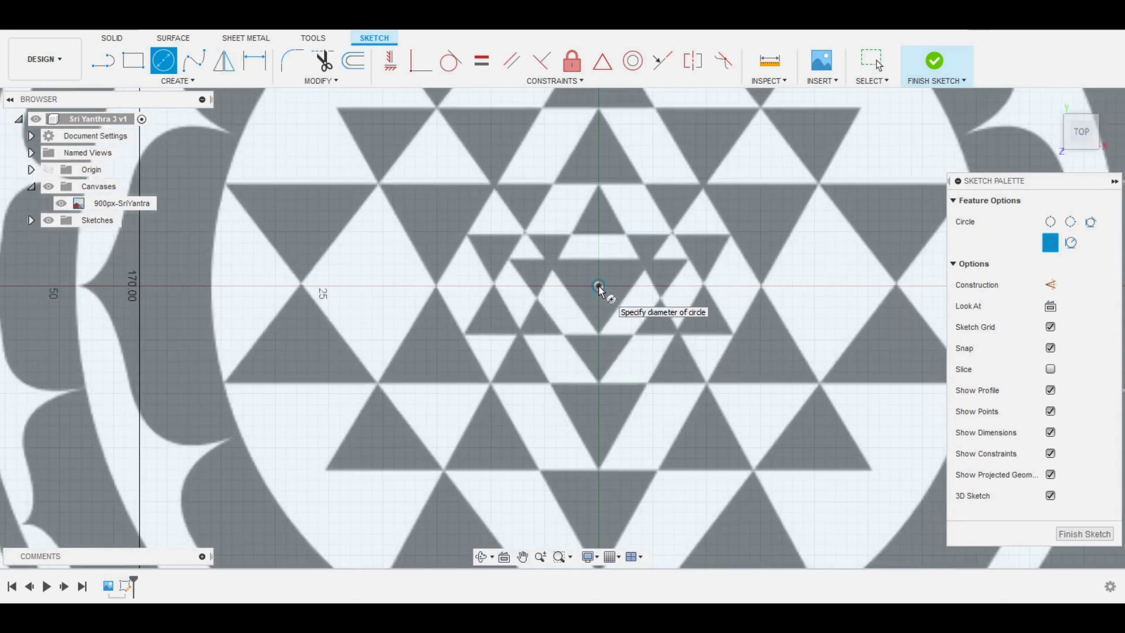
{"action": "left_click", "coordinate": [599, 286]}
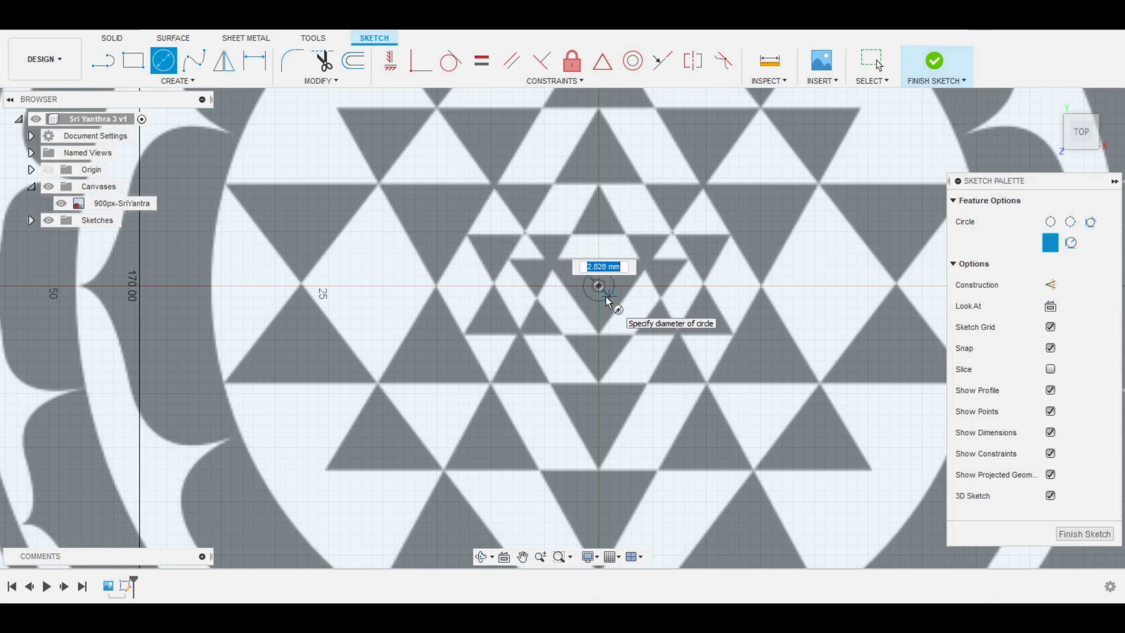
{"action": "type", "text": "3"}
{"action": "key", "text": "Return"}
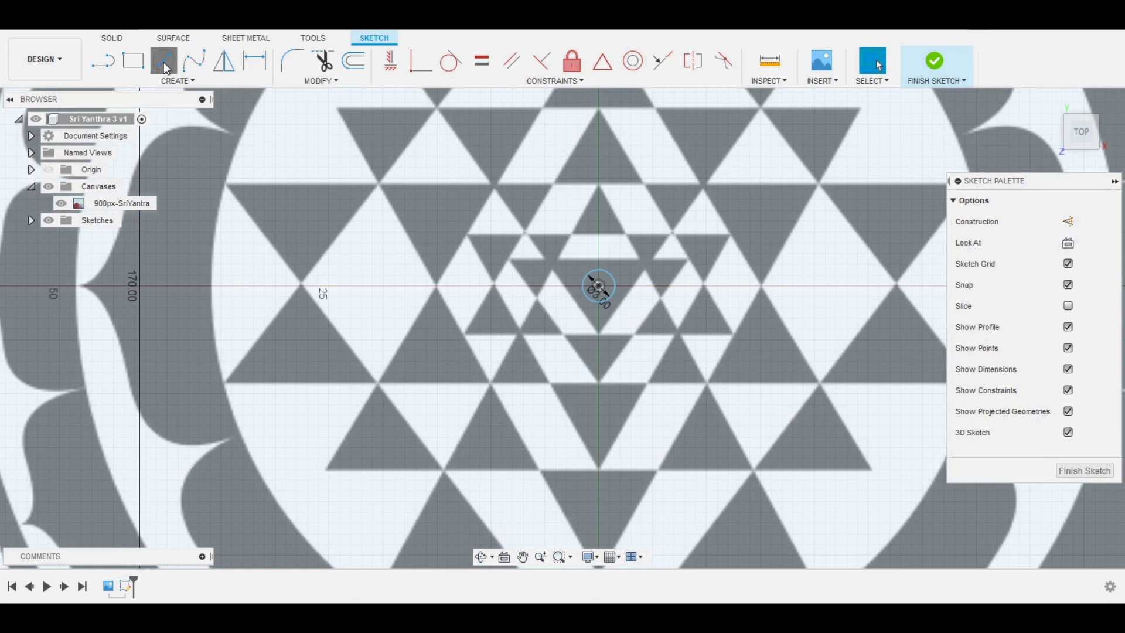
{"action": "left_click", "coordinate": [166, 69]}
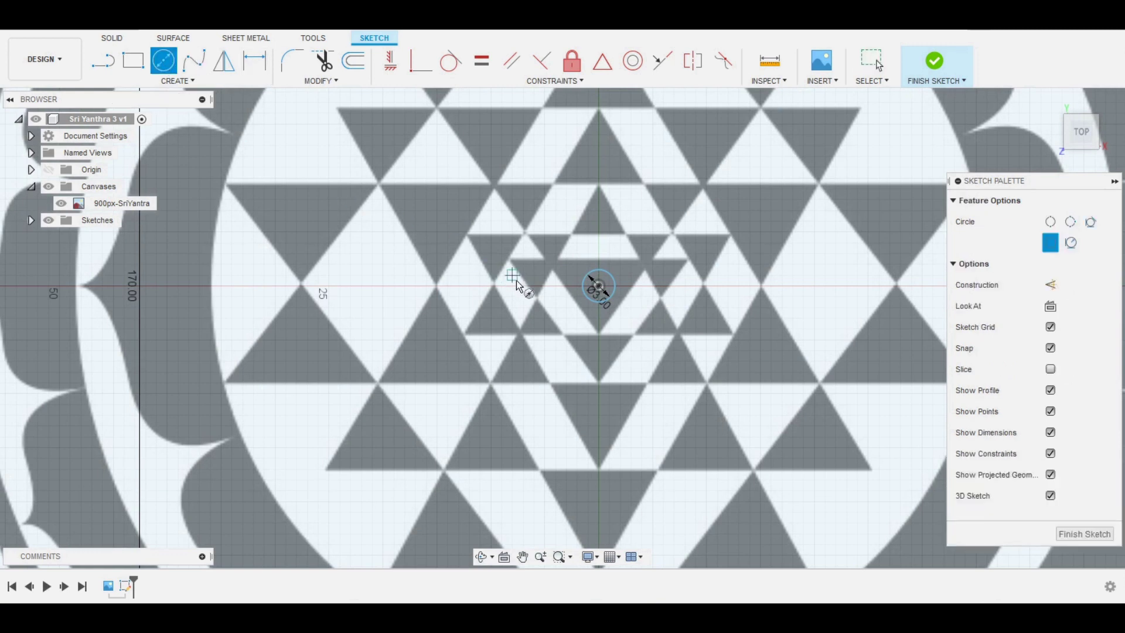
{"action": "left_click", "coordinate": [599, 287]}
{"action": "type", "text": "72"}
{"action": "key", "text": "Return"}
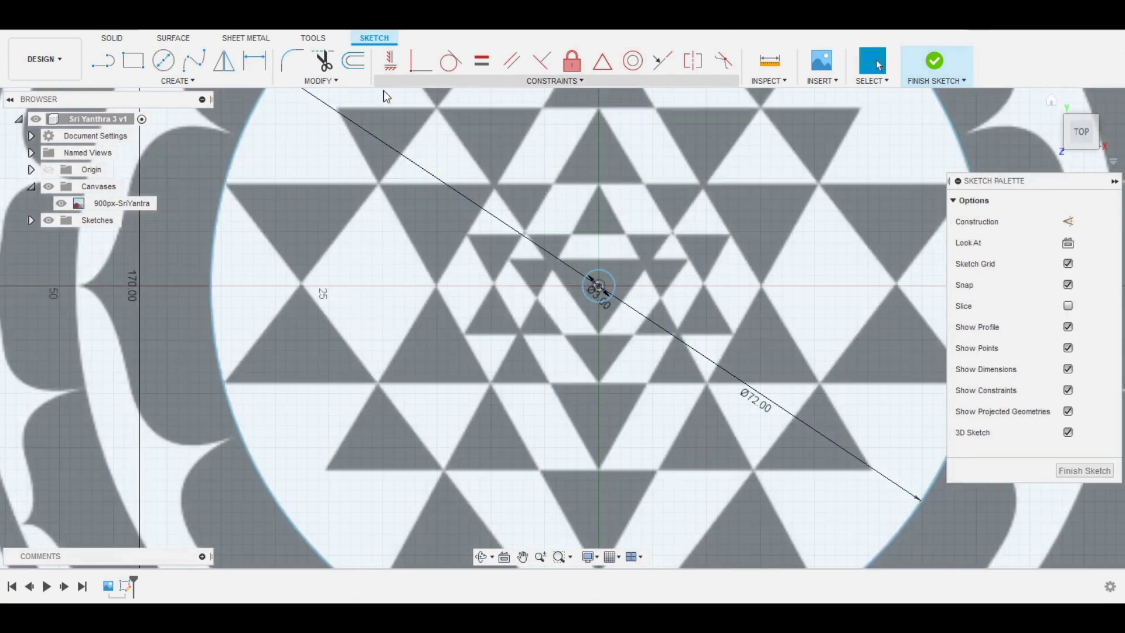
Add a 97 mm circle at the centre and size a larger outer circle.
{"action": "left_click", "coordinate": [163, 61]}
{"action": "scroll", "coordinate": [645, 311], "scroll_direction": "down", "scroll_amount": 3}
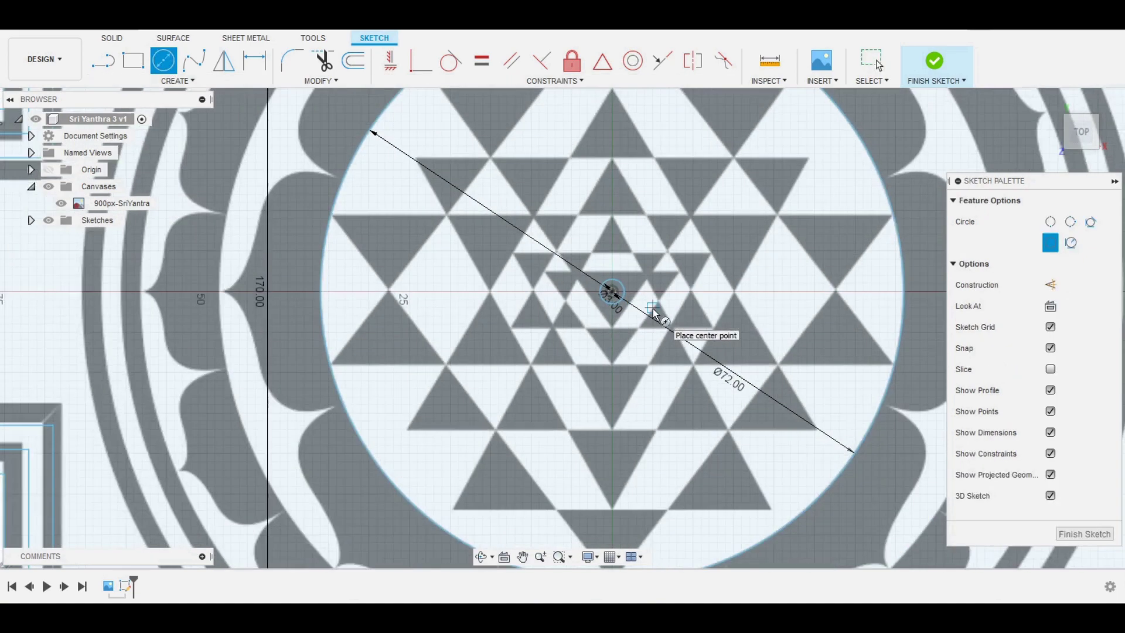
{"action": "left_click", "coordinate": [619, 296]}
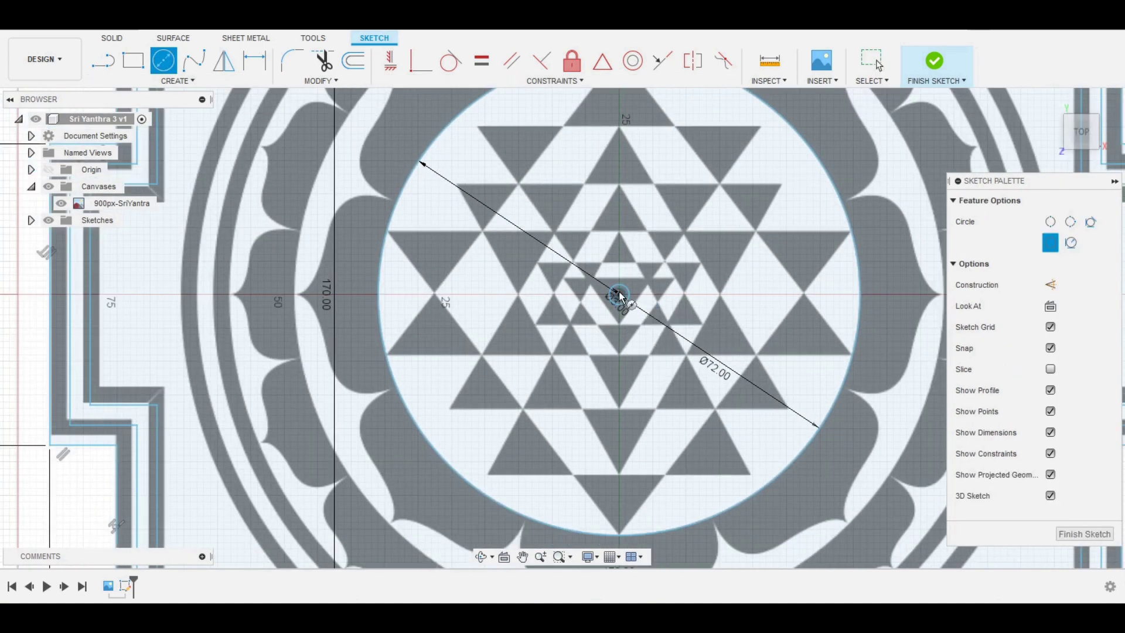
{"action": "left_click", "coordinate": [925, 409]}
{"action": "key", "text": "Escape"}
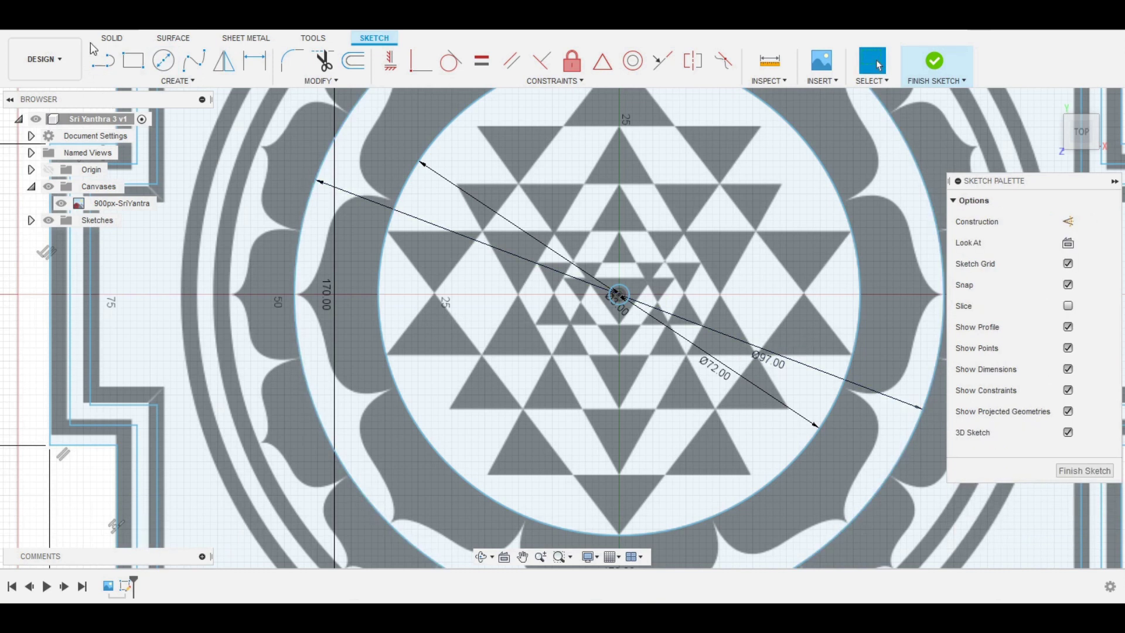
{"action": "left_click", "coordinate": [164, 61]}
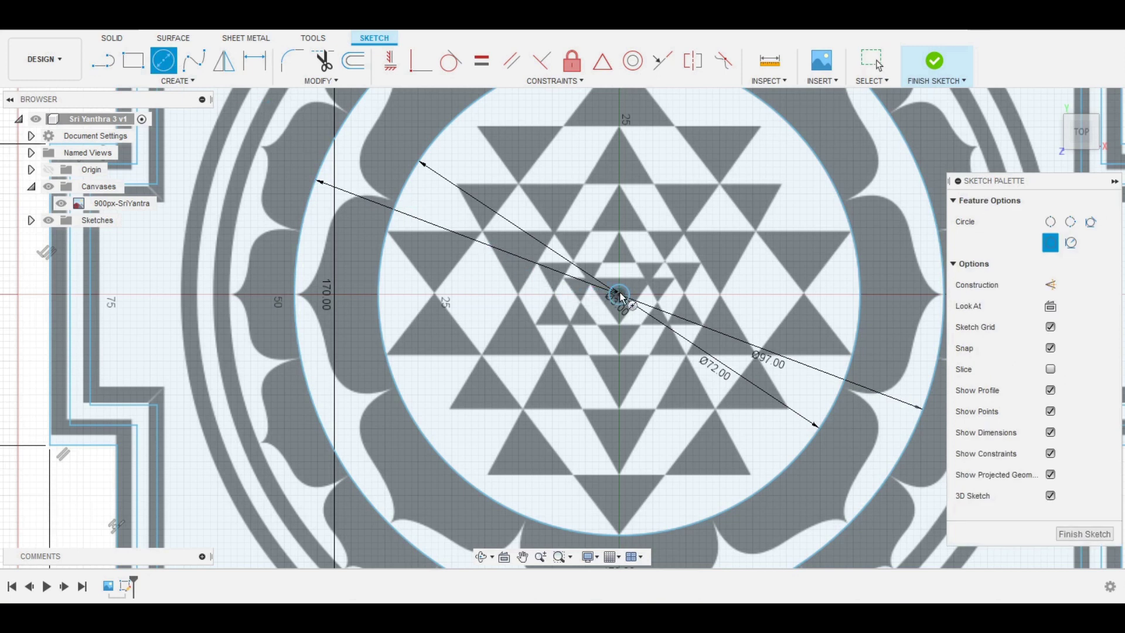
{"action": "left_click", "coordinate": [619, 296]}
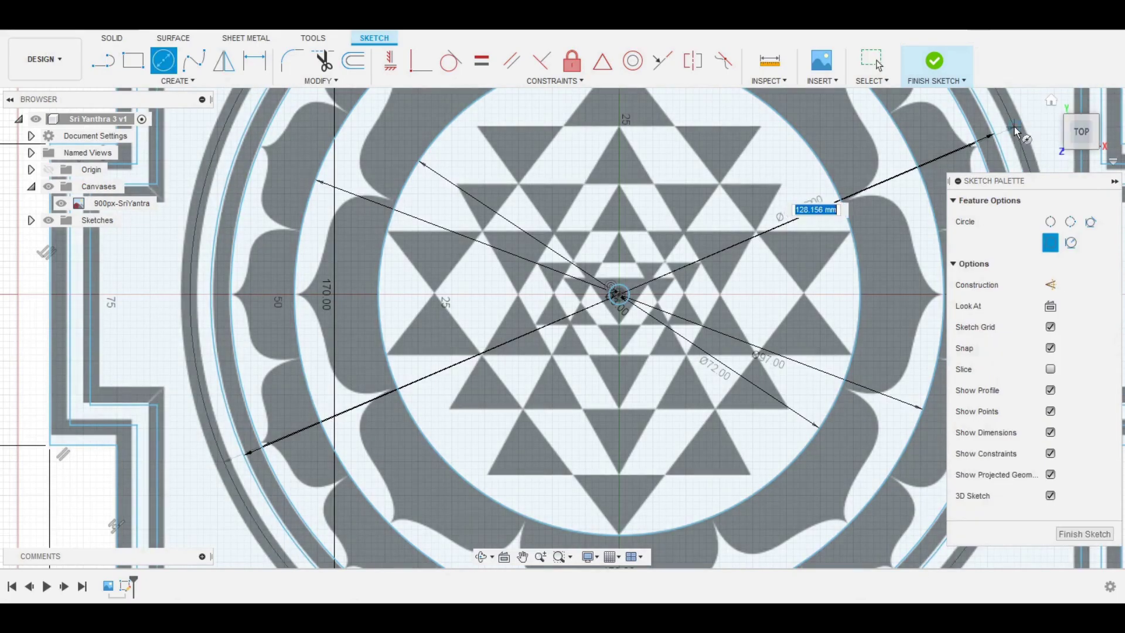
{"action": "left_click", "coordinate": [1013, 132]}
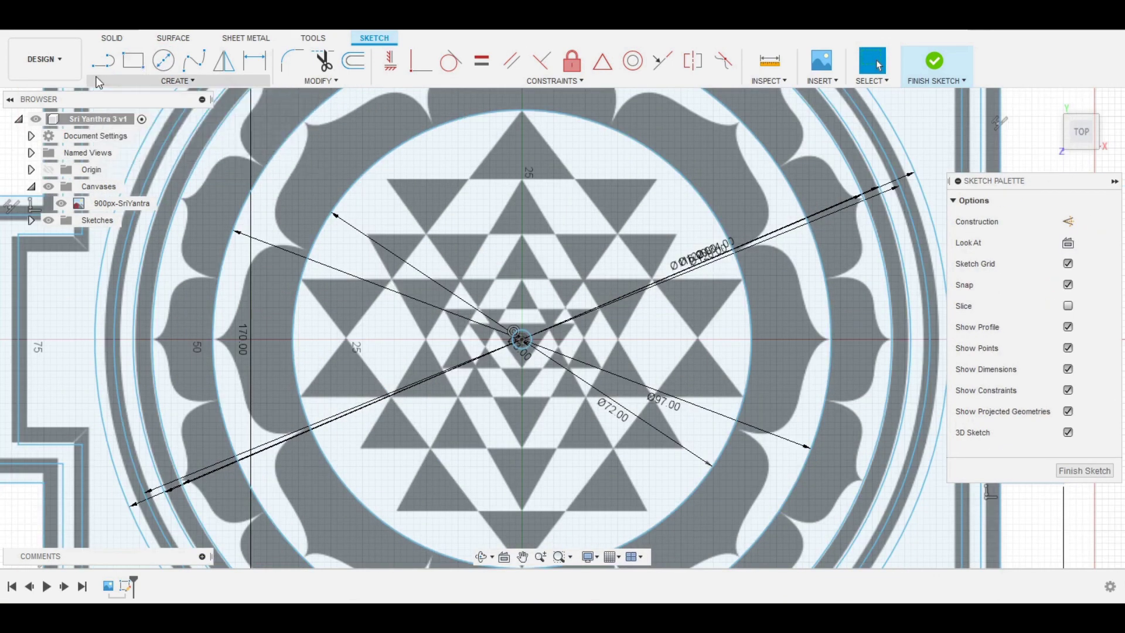
Trace the big triangle's three edges and a horizontal line across it.
{"action": "key", "text": "Escape"}
{"action": "middle_click_drag", "start_coordinate": [234, 234], "coordinate": [137, 279]}
{"action": "left_click", "coordinate": [93, 65]}
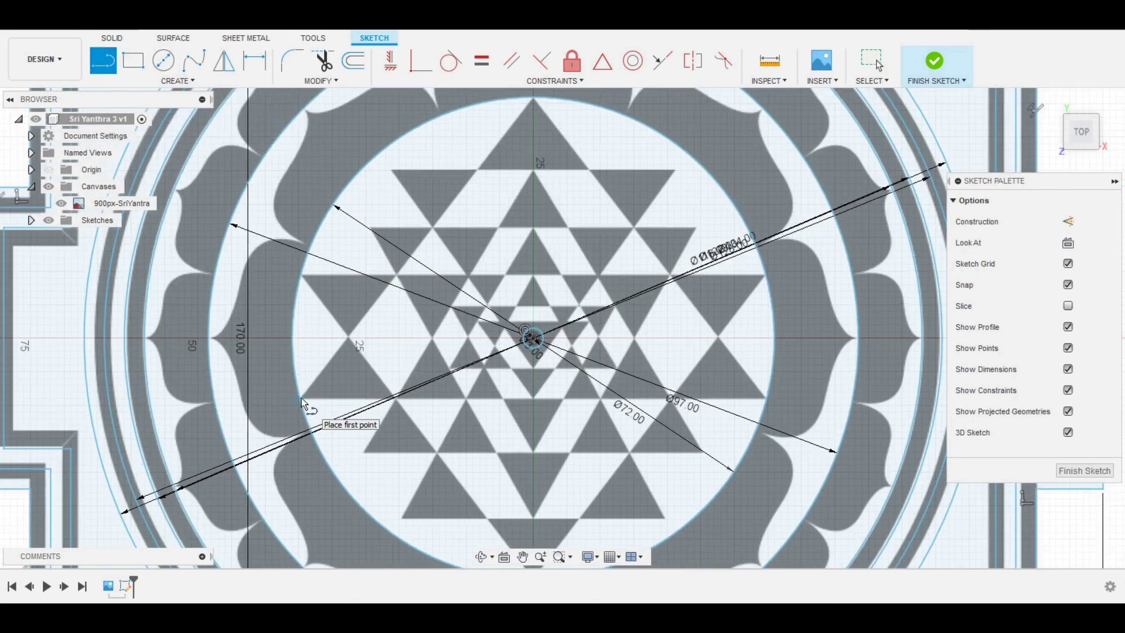
{"action": "scroll", "coordinate": [301, 399], "scroll_direction": "up", "scroll_amount": 1}
{"action": "left_click", "coordinate": [301, 398]}
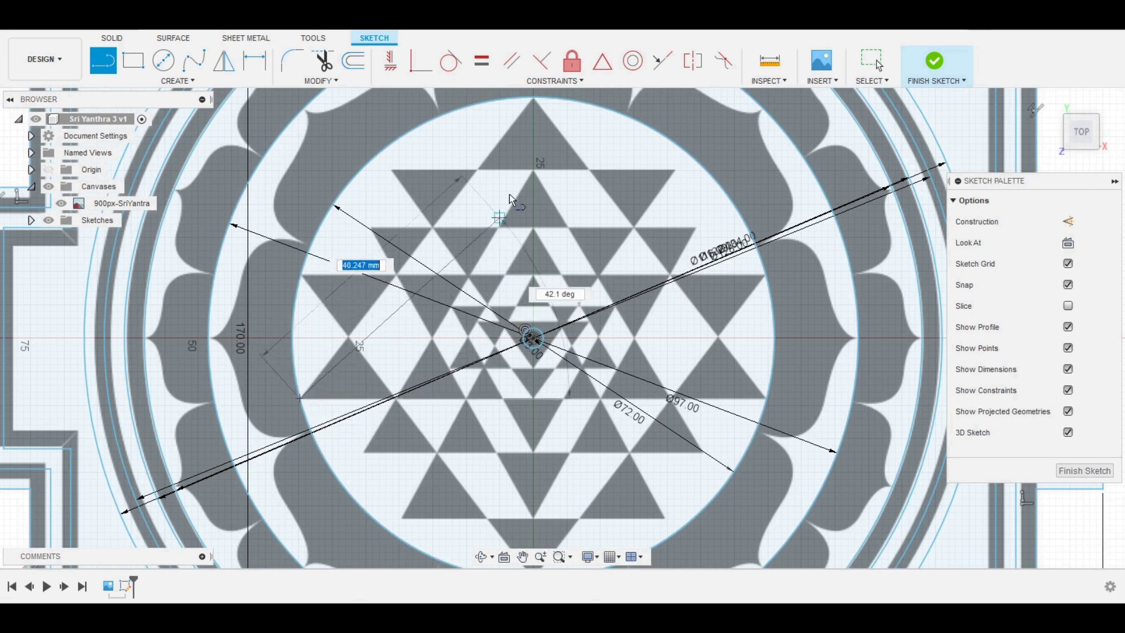
{"action": "double_click", "coordinate": [533, 101]}
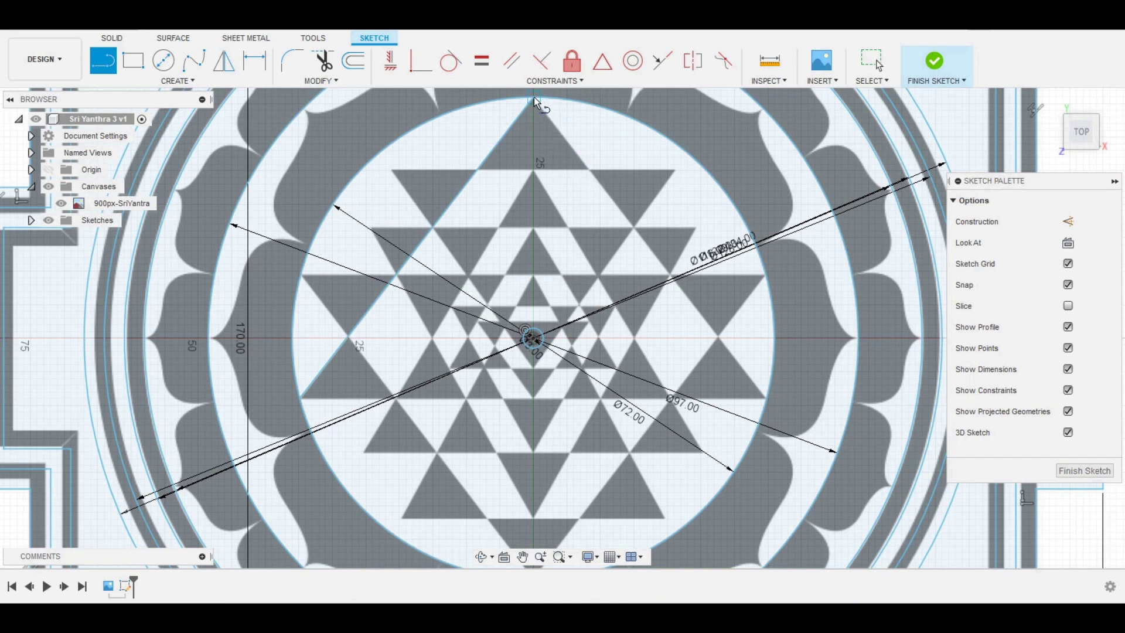
{"action": "left_click", "coordinate": [534, 101]}
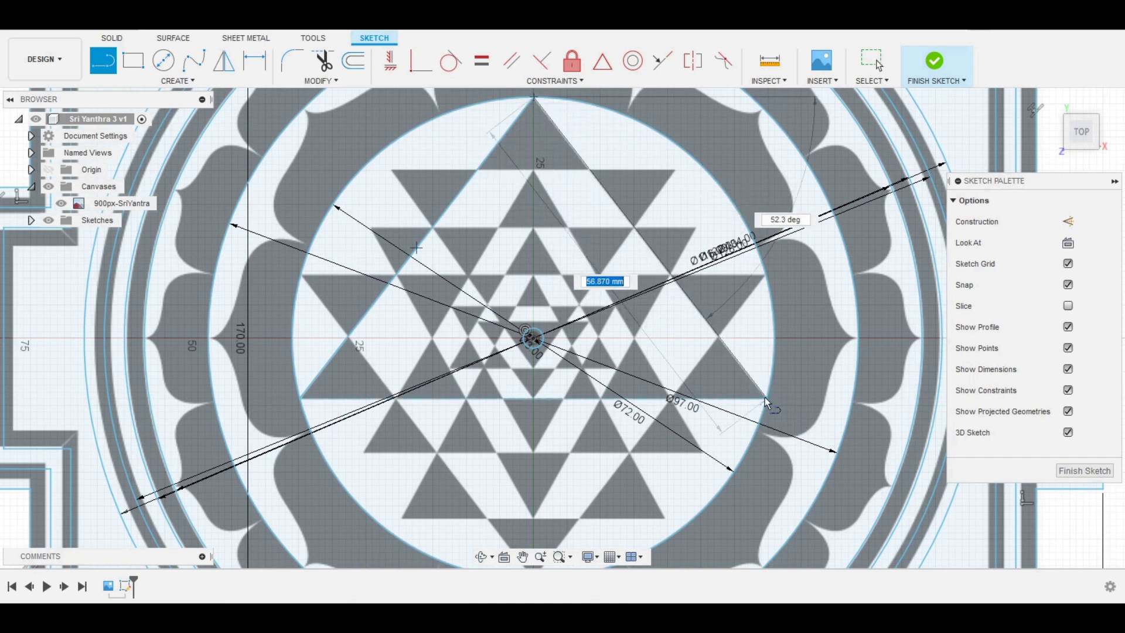
{"action": "double_click", "coordinate": [766, 399]}
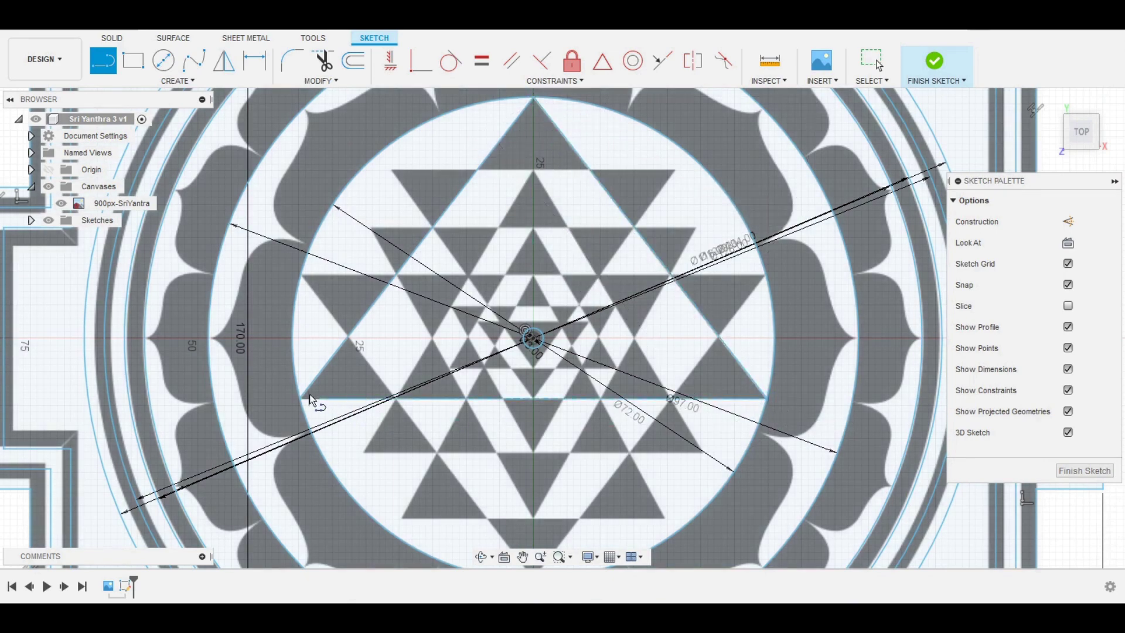
{"action": "left_click", "coordinate": [302, 396]}
{"action": "double_click", "coordinate": [765, 398]}
{"action": "left_click", "coordinate": [302, 275]}
{"action": "double_click", "coordinate": [766, 279]}
Trace a horizontal line and the large and small inverted triangles.
{"action": "mouse_move", "coordinate": [474, 467]}
{"action": "middle_mouse_down"}
{"action": "mouse_move", "coordinate": [471, 359]}
{"action": "mouse_move", "coordinate": [471, 429]}
{"action": "middle_mouse_up"}
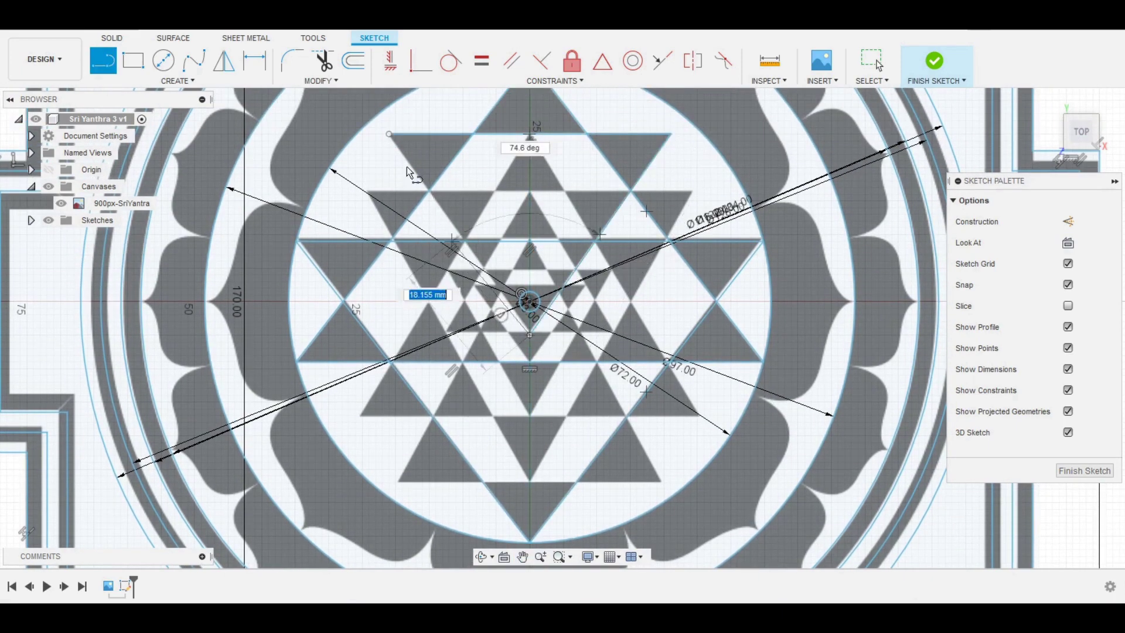
{"action": "left_click", "coordinate": [369, 192]}
{"action": "double_click", "coordinate": [692, 192]}
{"action": "left_click", "coordinate": [450, 271]}
{"action": "left_click", "coordinate": [610, 270]}
{"action": "left_click", "coordinate": [530, 413]}
{"action": "left_click", "coordinate": [450, 271]}
{"action": "left_click", "coordinate": [474, 288]}
{"action": "left_click", "coordinate": [576, 288]}
{"action": "left_click", "coordinate": [529, 332]}
{"action": "left_click", "coordinate": [473, 288]}
Add further horizontal triangle edges, including the 40 mm and 23.837 mm segments.
{"action": "left_click", "coordinate": [613, 274]}
{"action": "double_click", "coordinate": [447, 274]}
{"action": "left_click", "coordinate": [368, 417]}
{"action": "double_click", "coordinate": [692, 417]}
{"action": "left_click", "coordinate": [397, 481]}
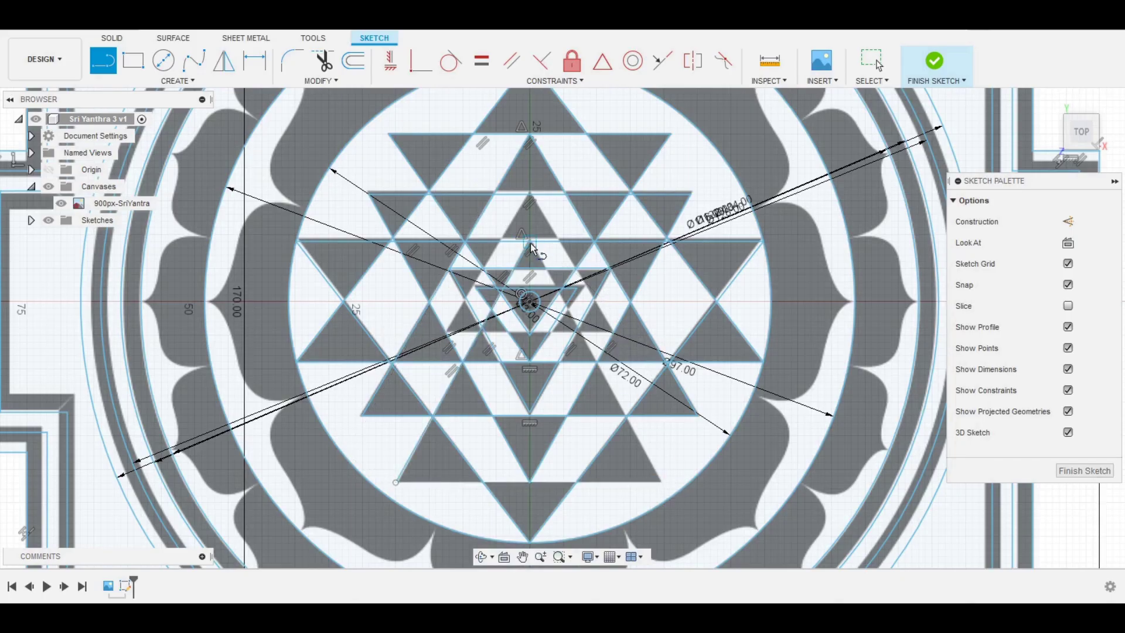
{"action": "left_click", "coordinate": [664, 483]}
{"action": "key", "text": "Escape"}
{"action": "scroll", "coordinate": [447, 331], "scroll_direction": "up", "scroll_amount": 2}
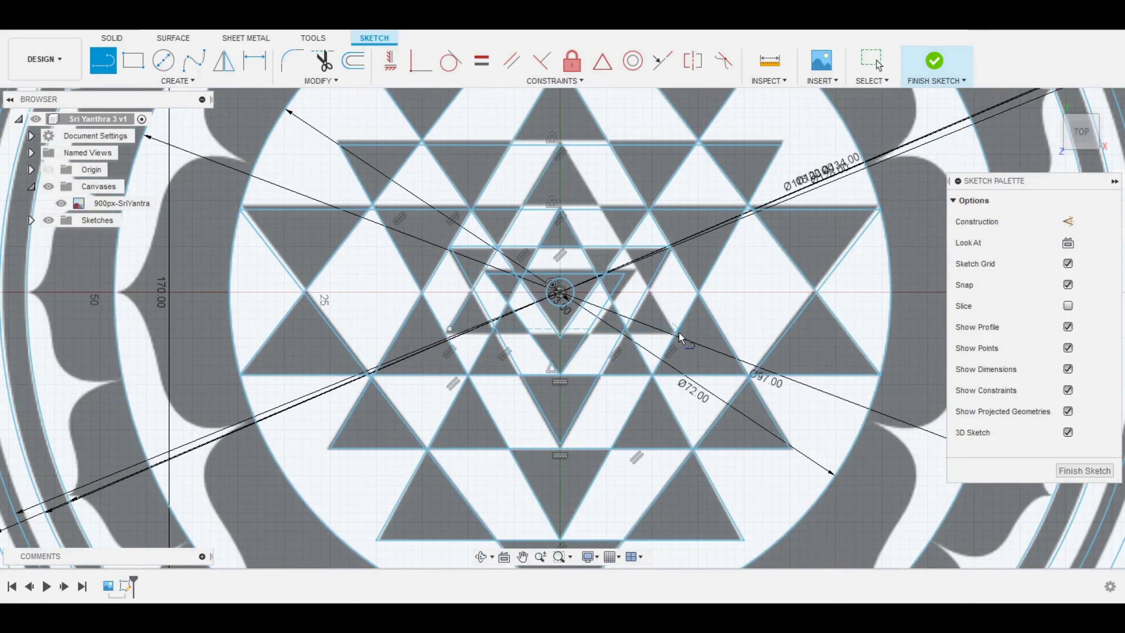
{"action": "left_click", "coordinate": [677, 329]}
{"action": "double_click", "coordinate": [448, 329]}
{"action": "scroll", "coordinate": [450, 334], "scroll_direction": "down", "scroll_amount": 3}
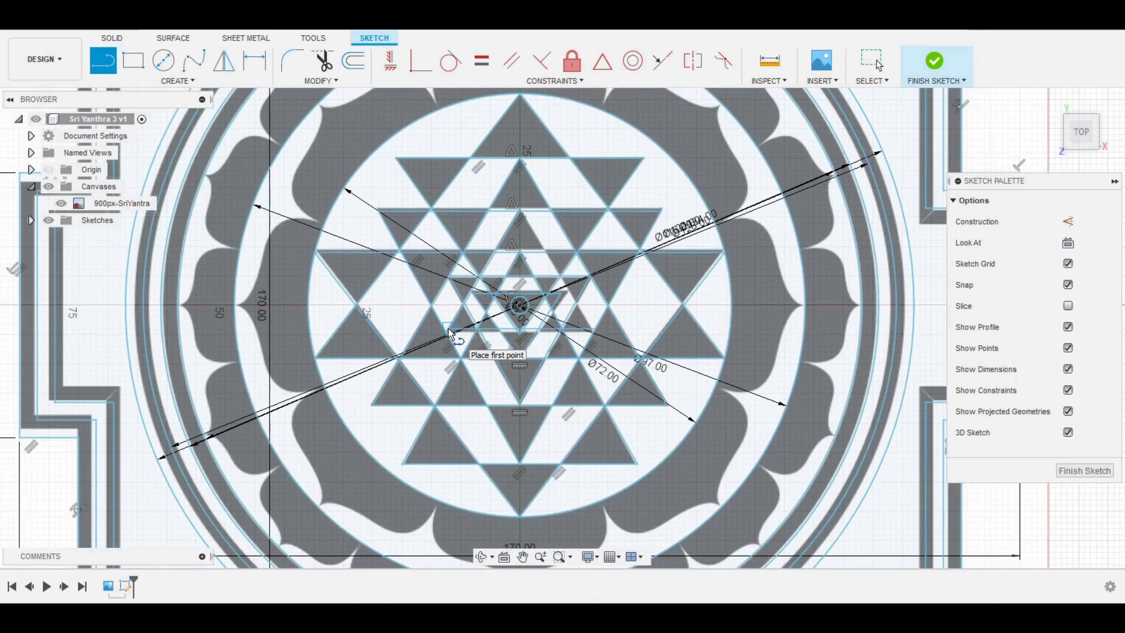
{"action": "scroll", "coordinate": [448, 329], "scroll_direction": "up", "scroll_amount": 2}
Trace the petal's left edge with a four-point fit spline from inner circle to tip.
{"action": "key", "text": "Escape"}
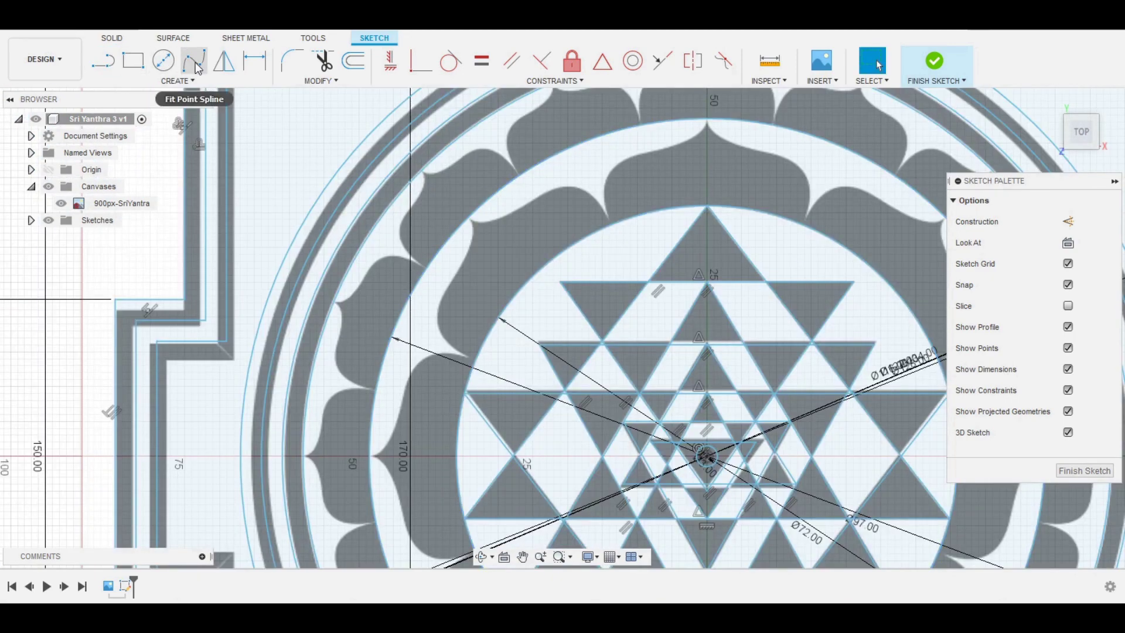
{"action": "left_click", "coordinate": [193, 61]}
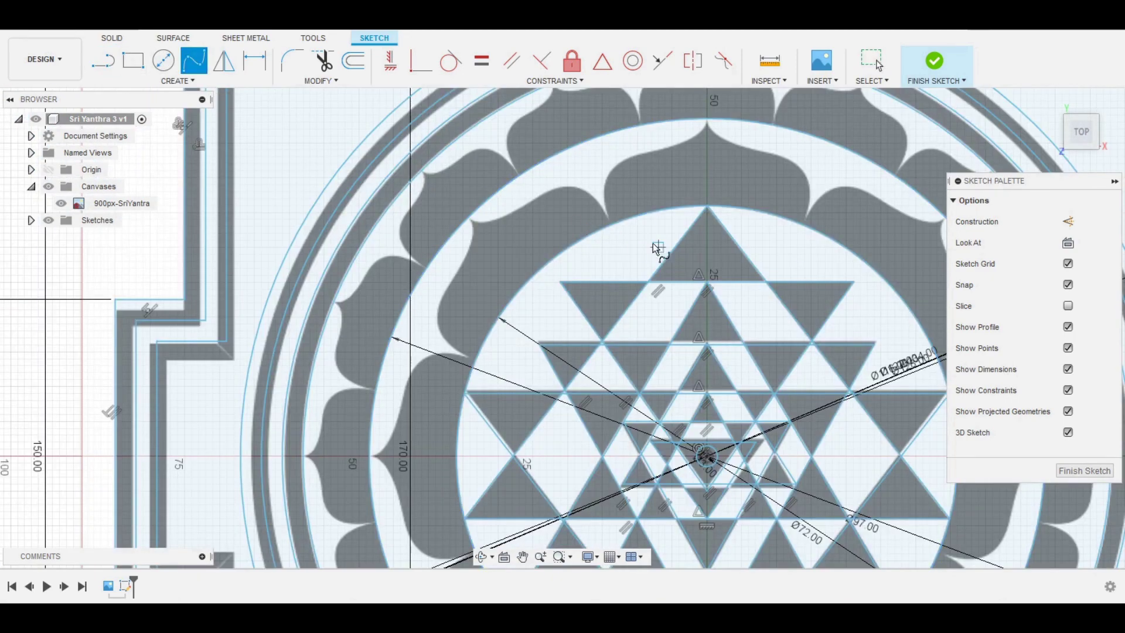
{"action": "left_click", "coordinate": [611, 225]}
{"action": "left_click", "coordinate": [612, 172]}
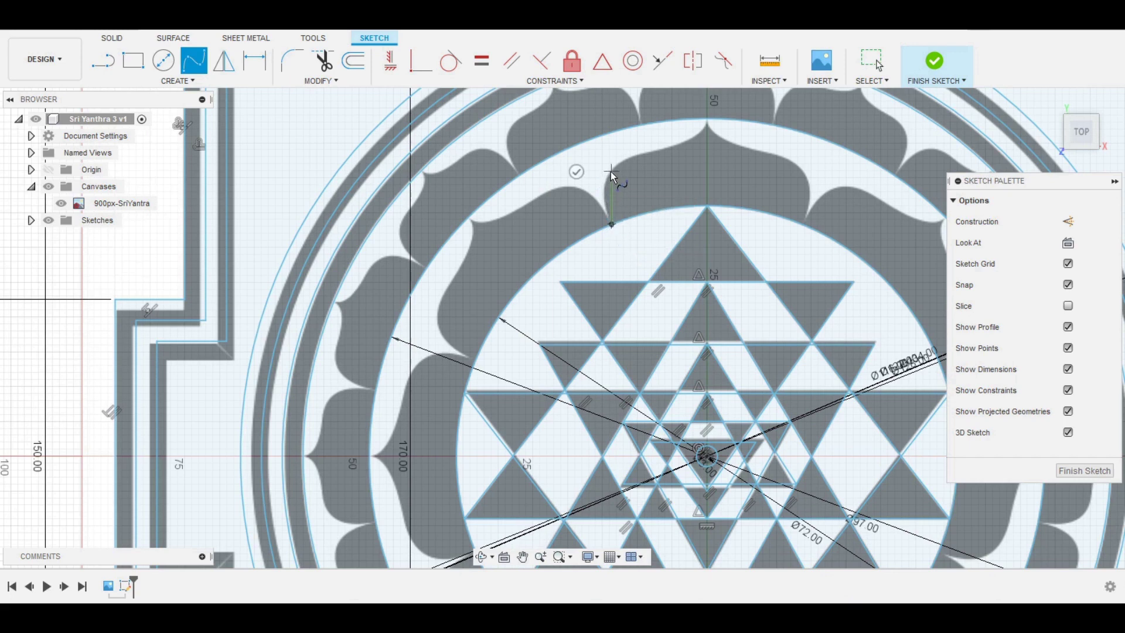
{"action": "left_click", "coordinate": [673, 150]}
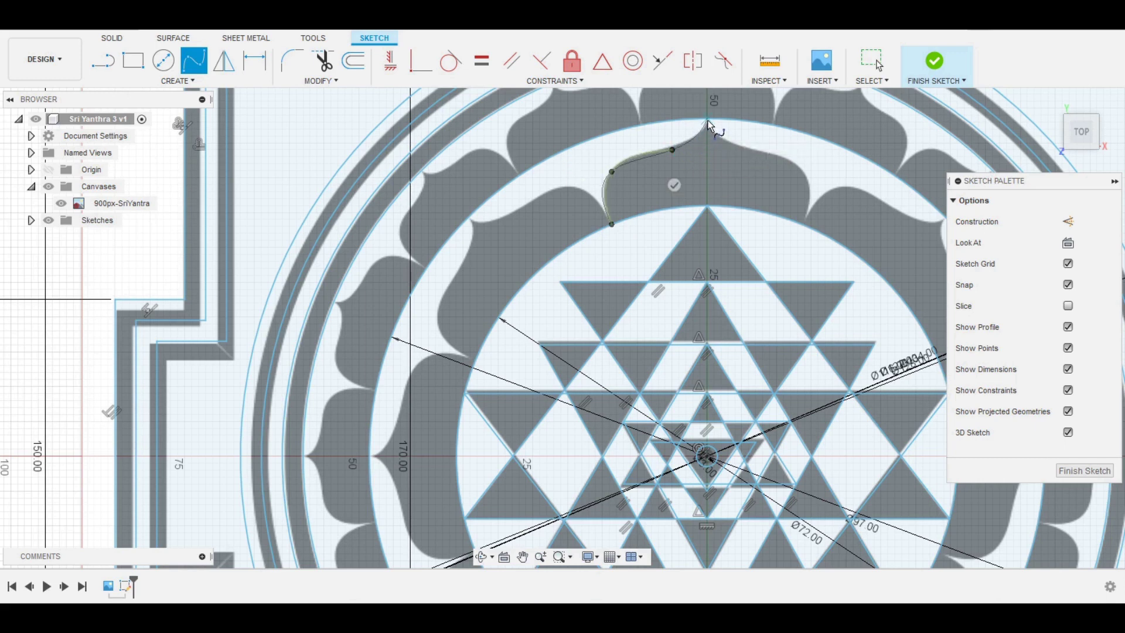
{"action": "left_click", "coordinate": [708, 120]}
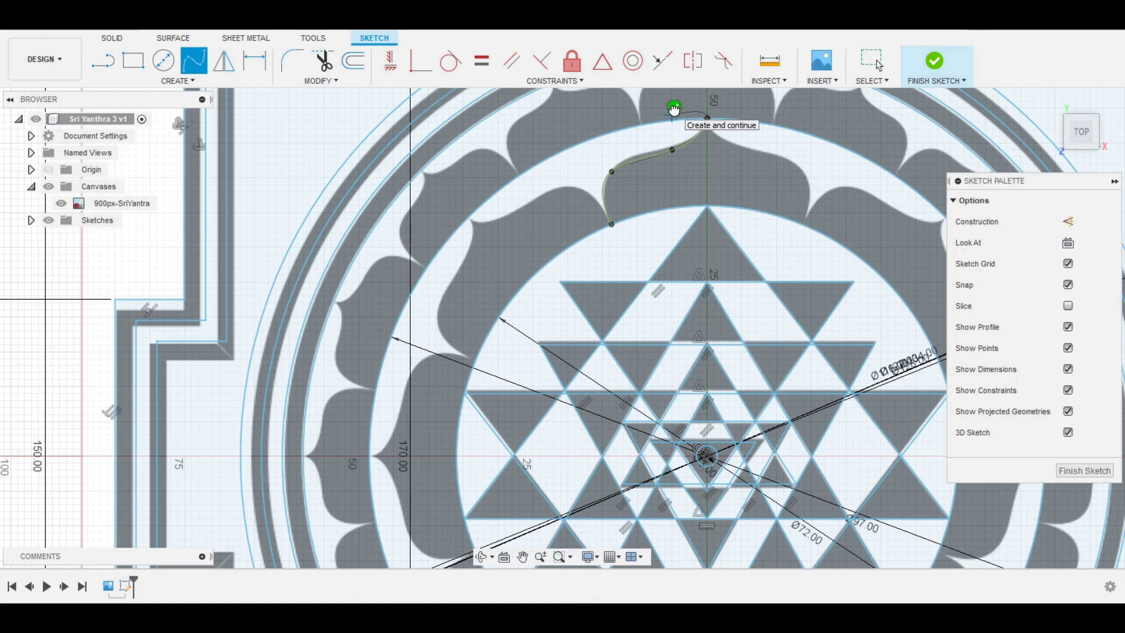
{"action": "key", "text": "Escape"}
Drag the spline's fit points and tip tangent to match the petal outline.
{"action": "scroll", "coordinate": [674, 109], "scroll_direction": "up", "scroll_amount": 5}
{"action": "left_click", "coordinate": [526, 217]}
{"action": "left_click_drag", "start_coordinate": [550, 198], "coordinate": [548, 184]}
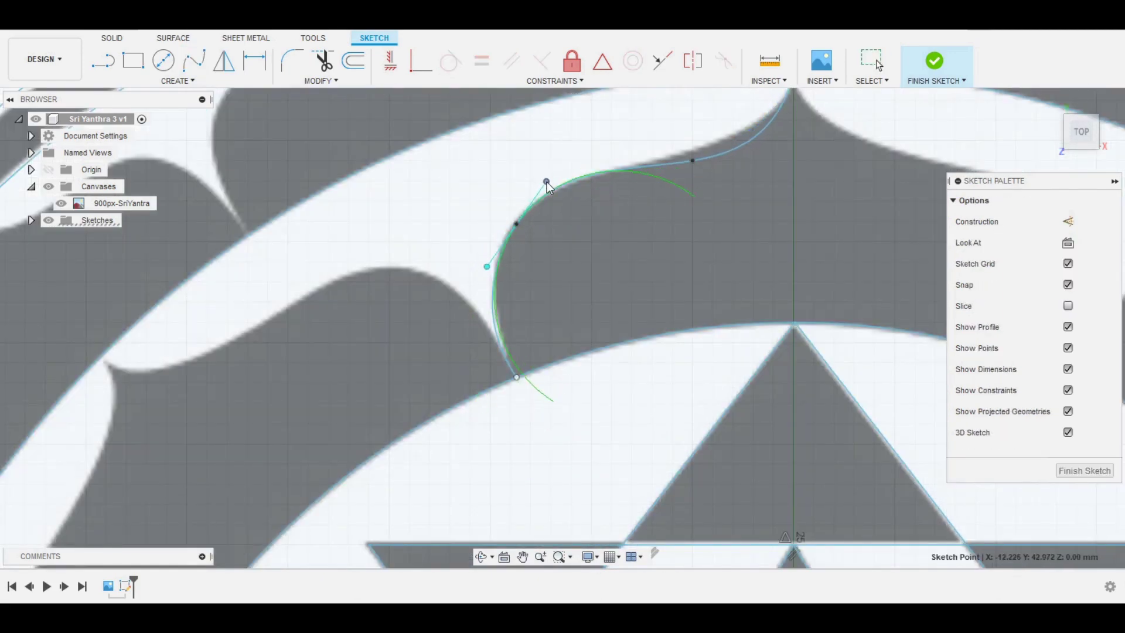
{"action": "mouse_move", "coordinate": [694, 162]}
{"action": "left_mouse_down"}
{"action": "mouse_move", "coordinate": [698, 152]}
{"action": "mouse_move", "coordinate": [674, 157]}
{"action": "left_mouse_up"}
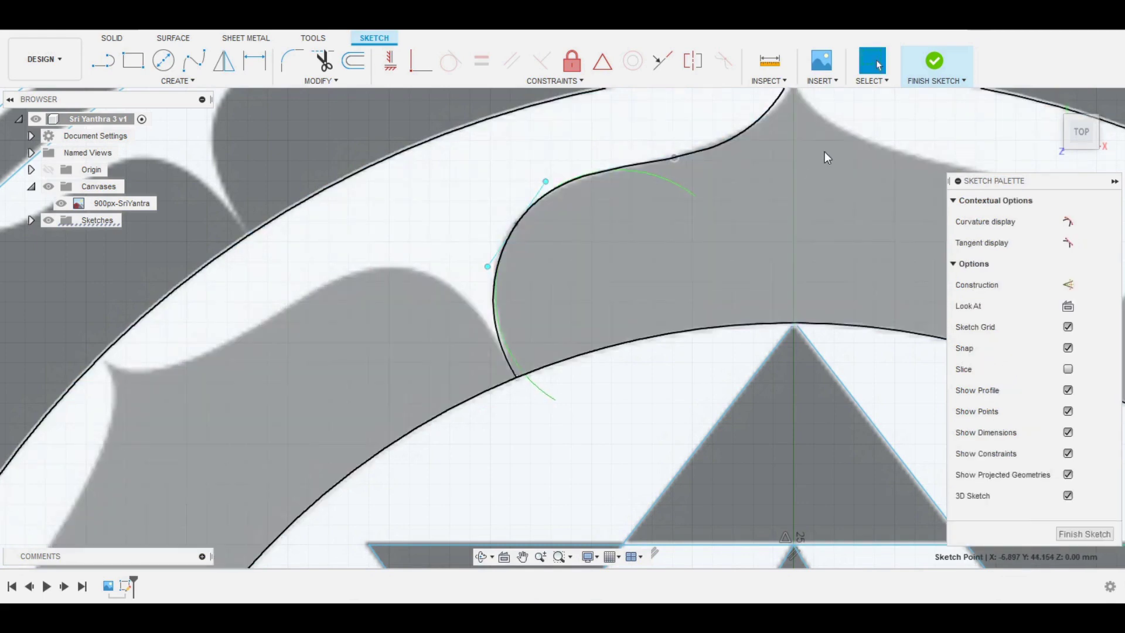
{"action": "middle_click_drag", "start_coordinate": [824, 151], "coordinate": [705, 253]}
{"action": "left_click", "coordinate": [671, 179]}
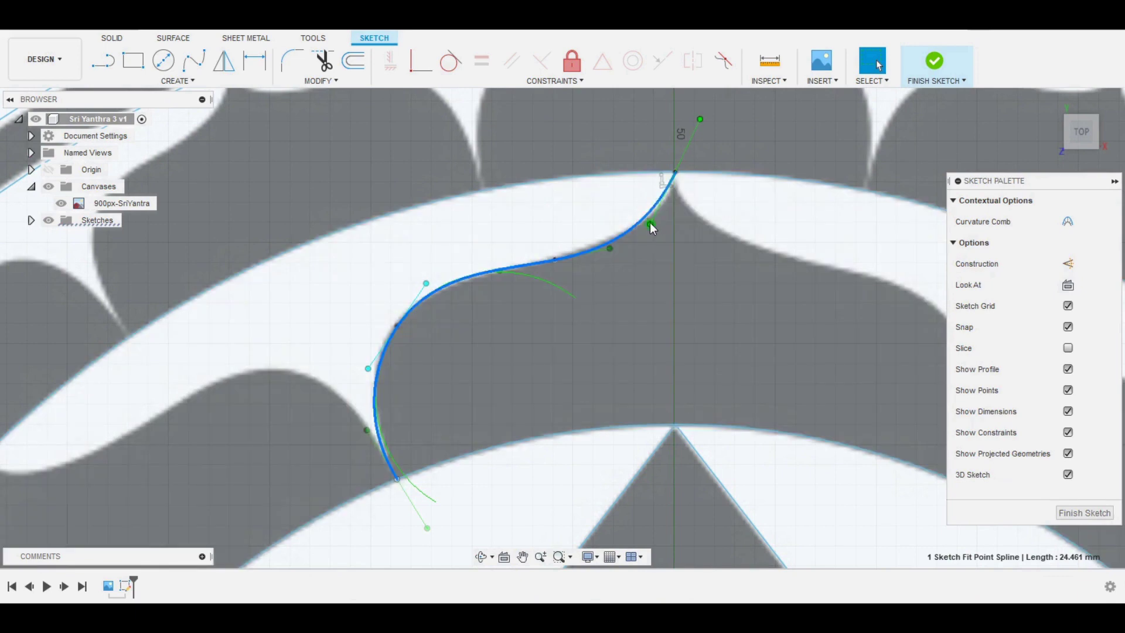
{"action": "left_click_drag", "start_coordinate": [649, 223], "coordinate": [660, 223]}
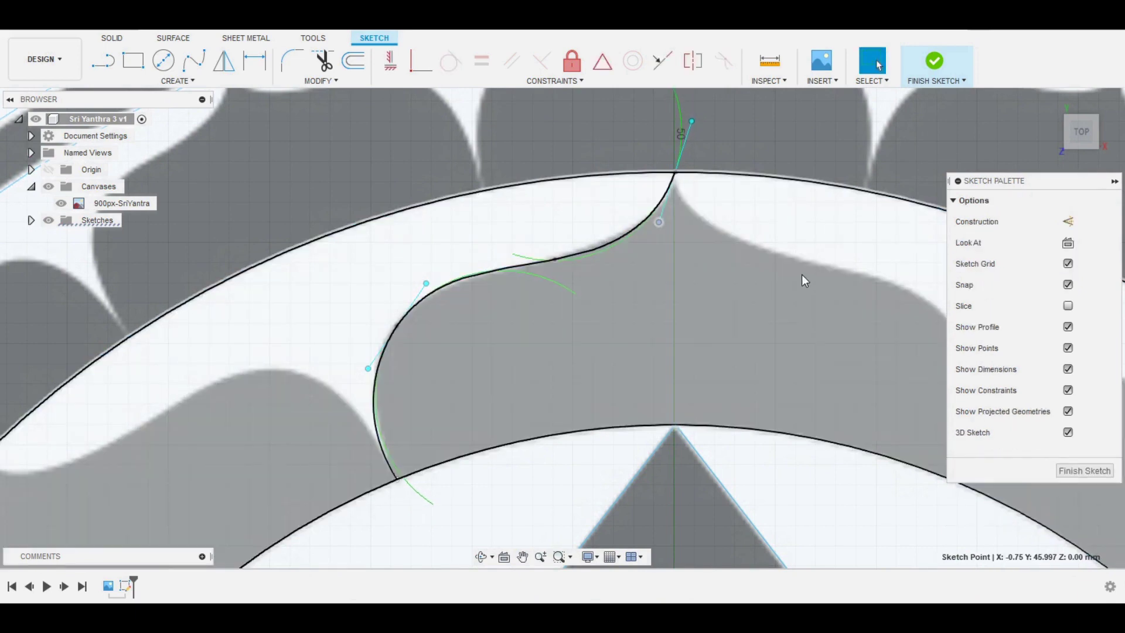
Mirror the half-petal spline across the Y axis to complete the top lotus petal.
{"action": "left_click", "coordinate": [224, 60]}
{"action": "left_click", "coordinate": [532, 266]}
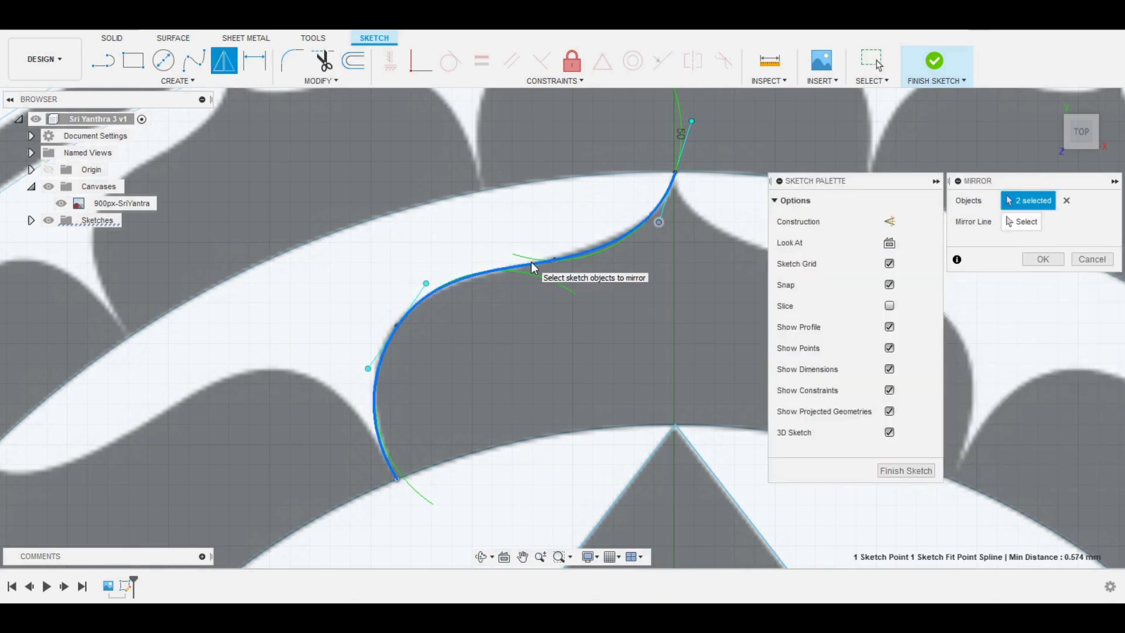
{"action": "left_click", "coordinate": [1025, 222]}
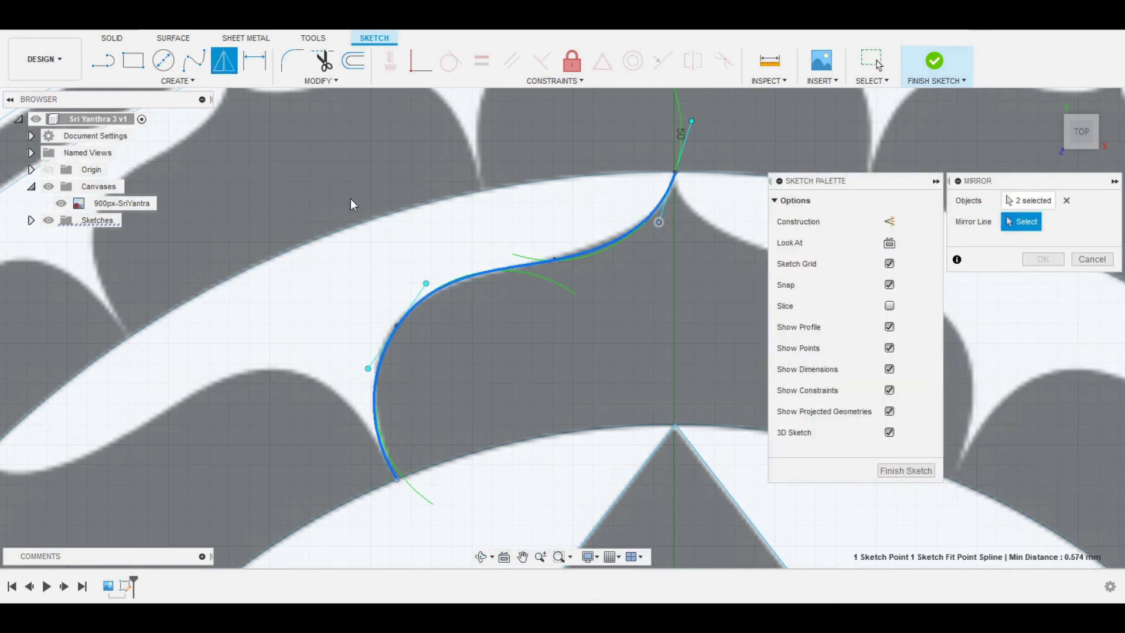
{"action": "left_click", "coordinate": [31, 170]}
{"action": "left_click", "coordinate": [98, 220]}
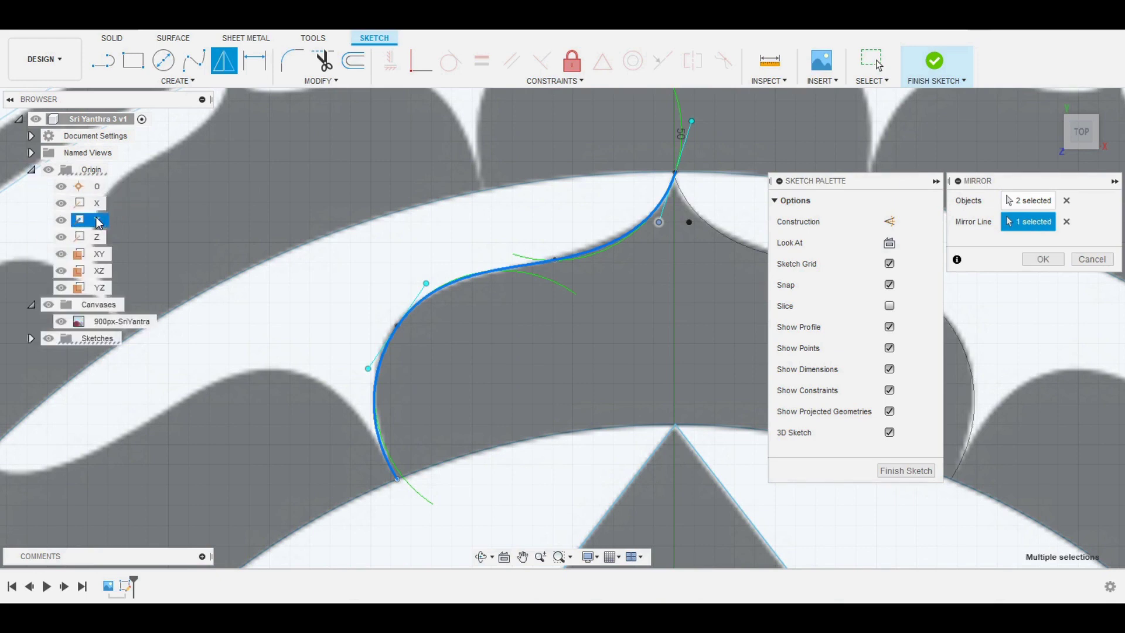
{"action": "left_click", "coordinate": [1051, 259]}
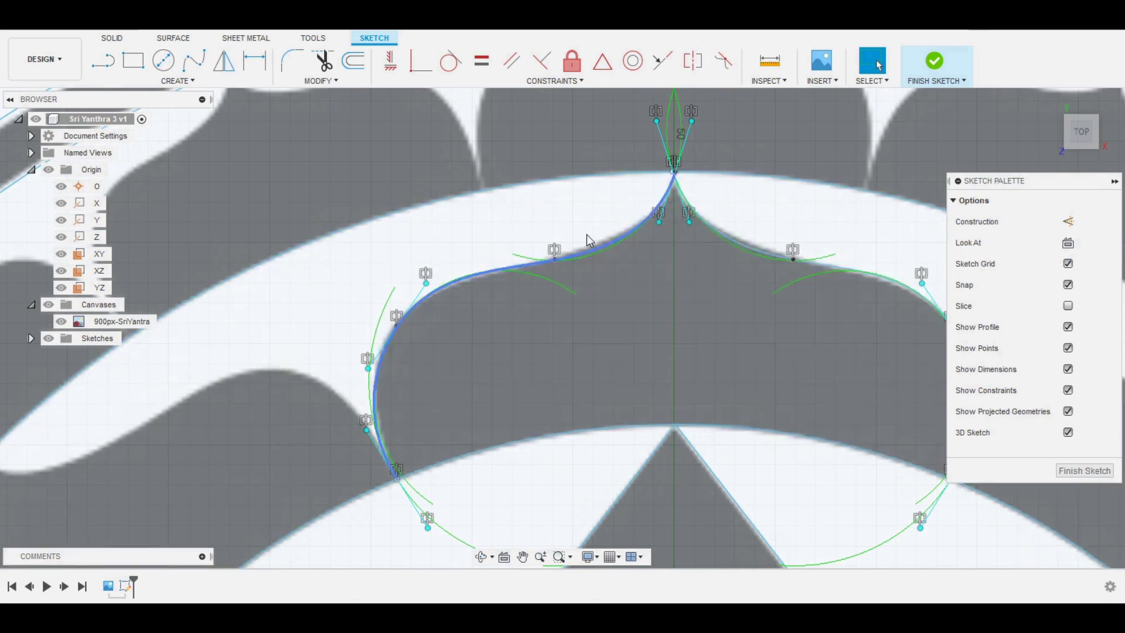
Circular-pattern both petal halves, quantity 8, around the large circle's centre.
{"action": "left_click", "coordinate": [167, 85]}
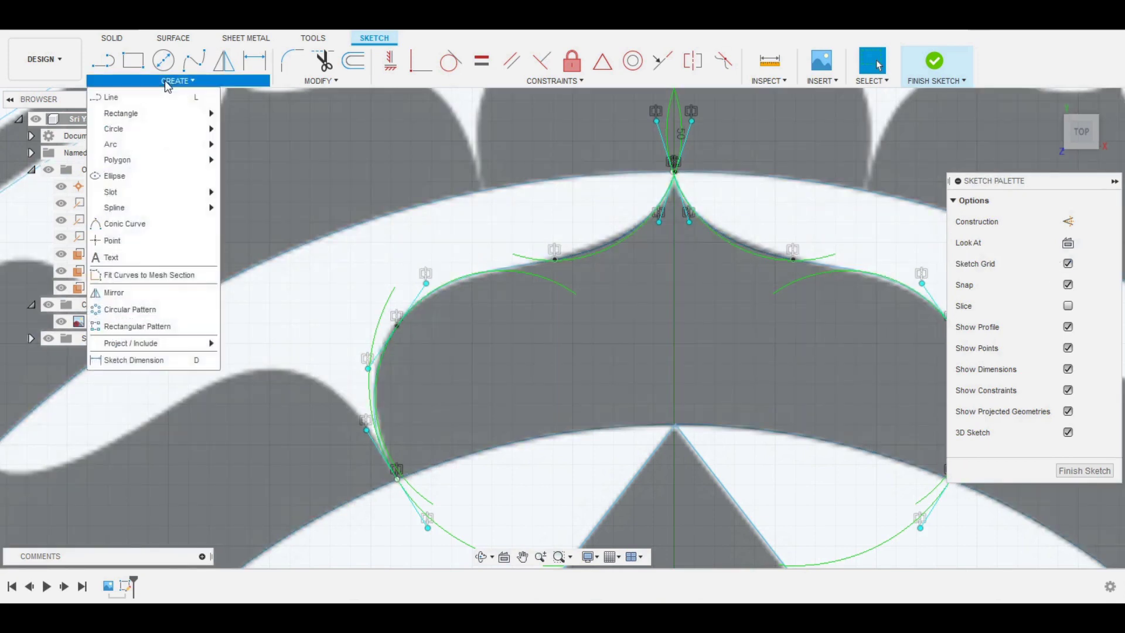
{"action": "left_click", "coordinate": [169, 306]}
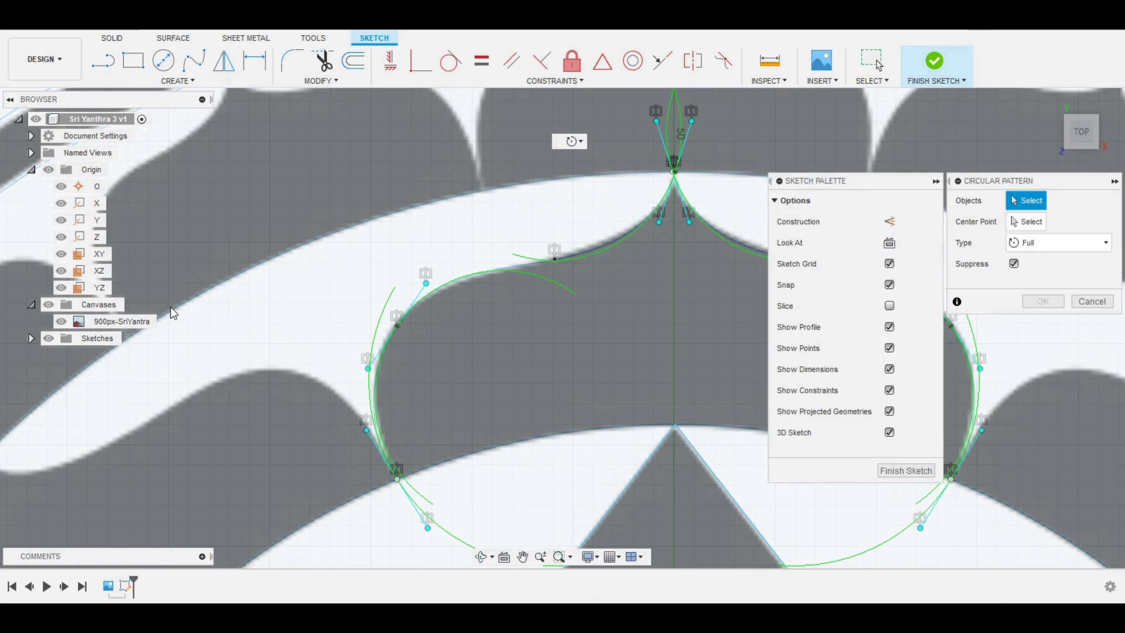
{"action": "left_click", "coordinate": [526, 262]}
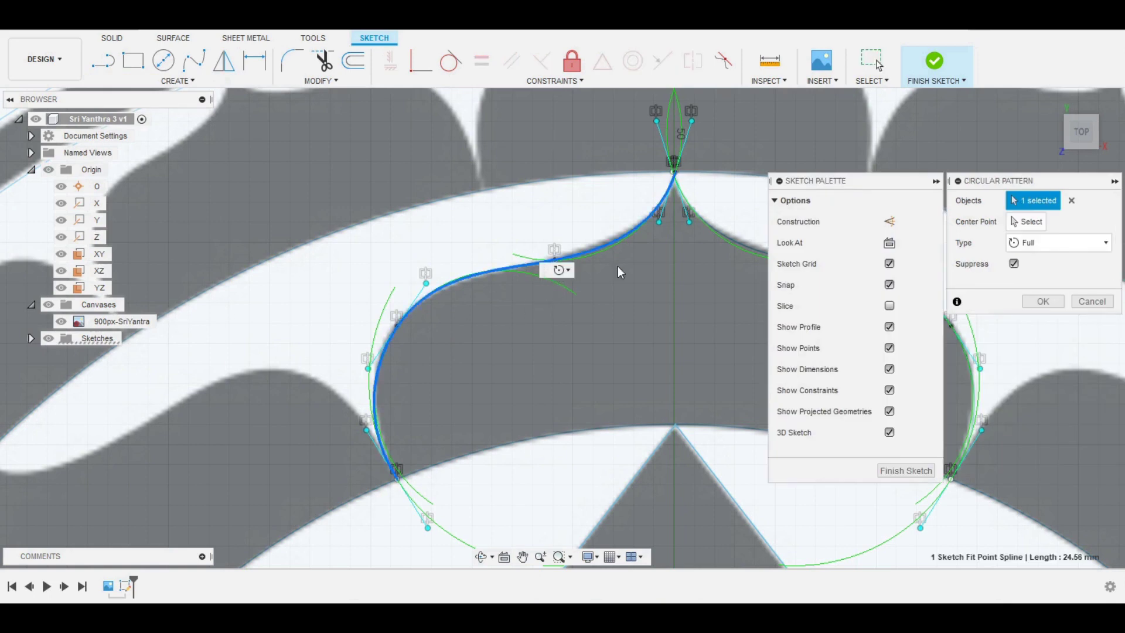
{"action": "left_click", "coordinate": [735, 241]}
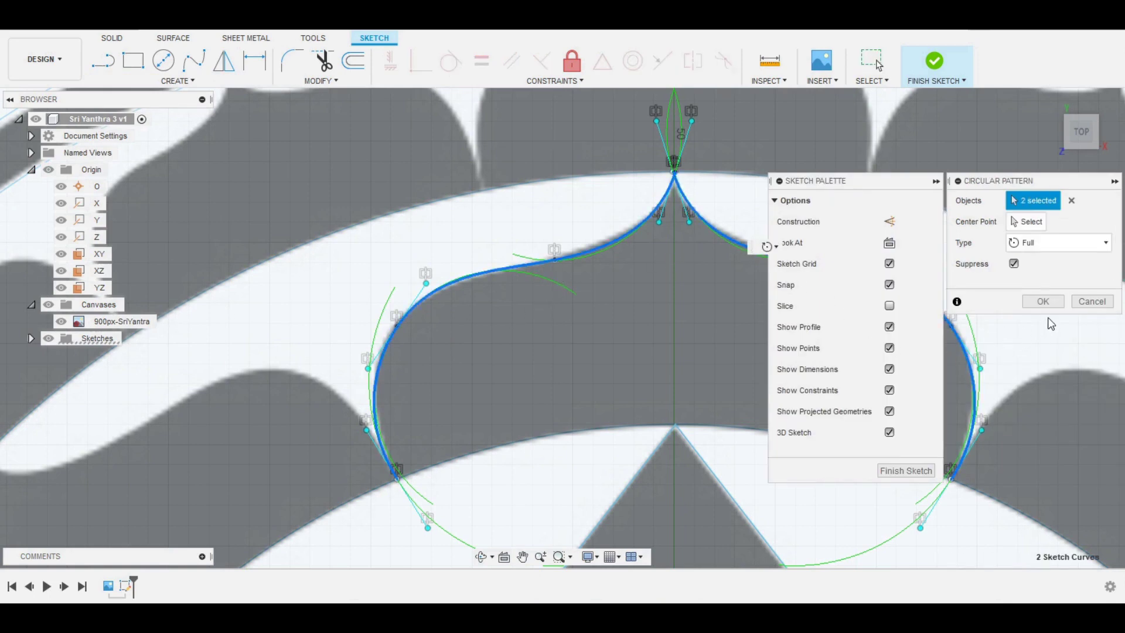
{"action": "left_click", "coordinate": [1030, 222]}
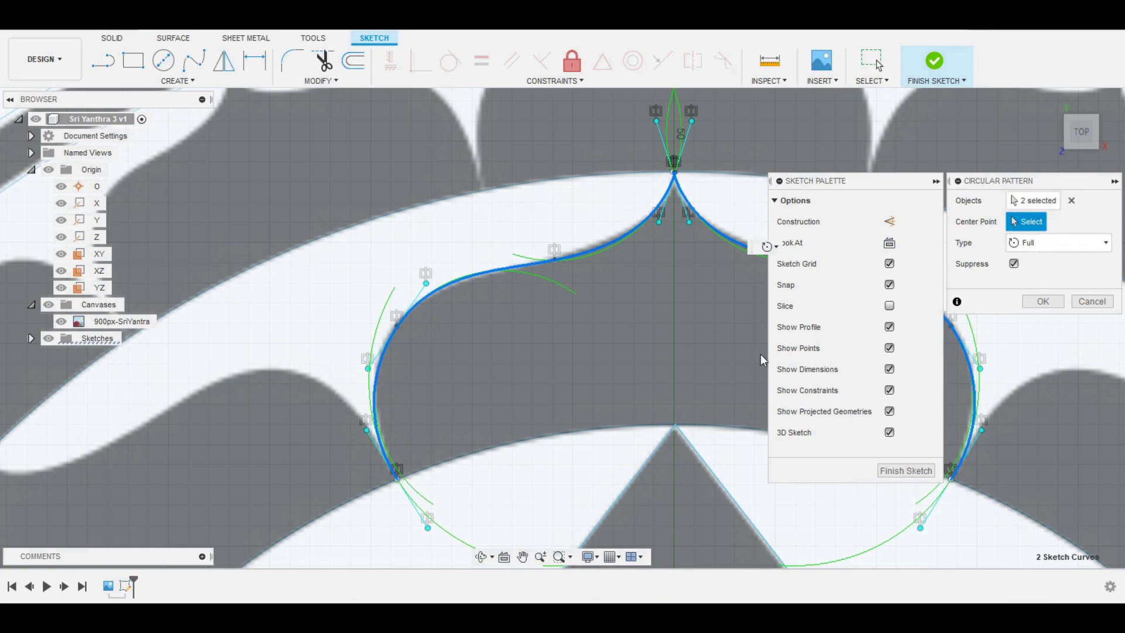
{"action": "scroll", "coordinate": [708, 407], "scroll_direction": "down", "scroll_amount": 5}
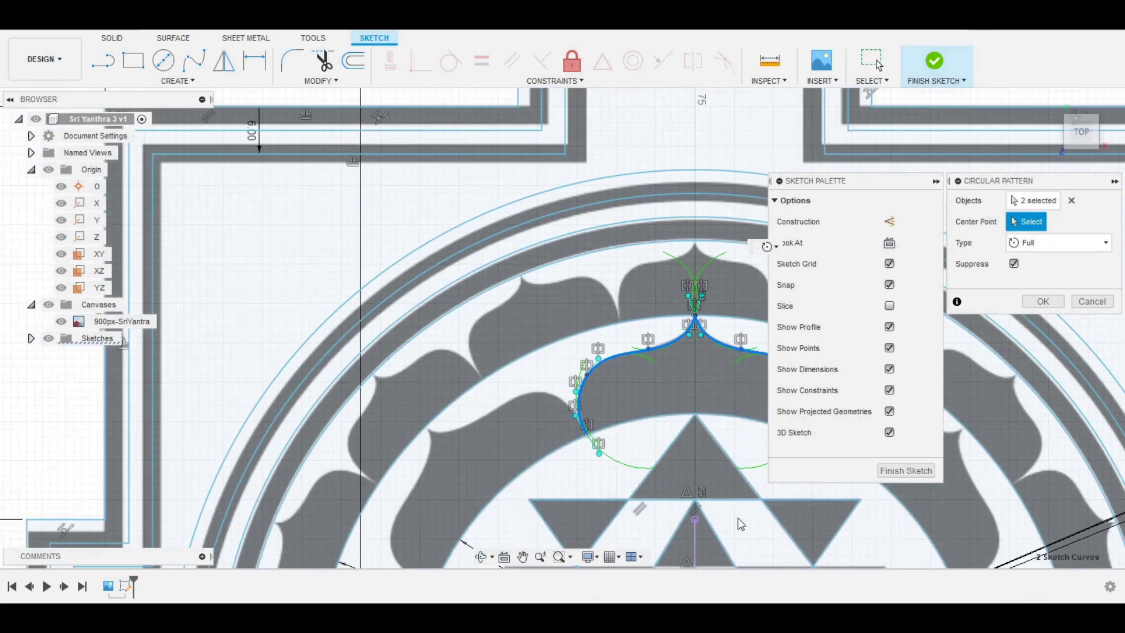
{"action": "mouse_move", "coordinate": [739, 515]}
{"action": "middle_mouse_down"}
{"action": "mouse_move", "coordinate": [647, 417]}
{"action": "mouse_move", "coordinate": [627, 292]}
{"action": "mouse_move", "coordinate": [631, 326]}
{"action": "middle_mouse_up"}
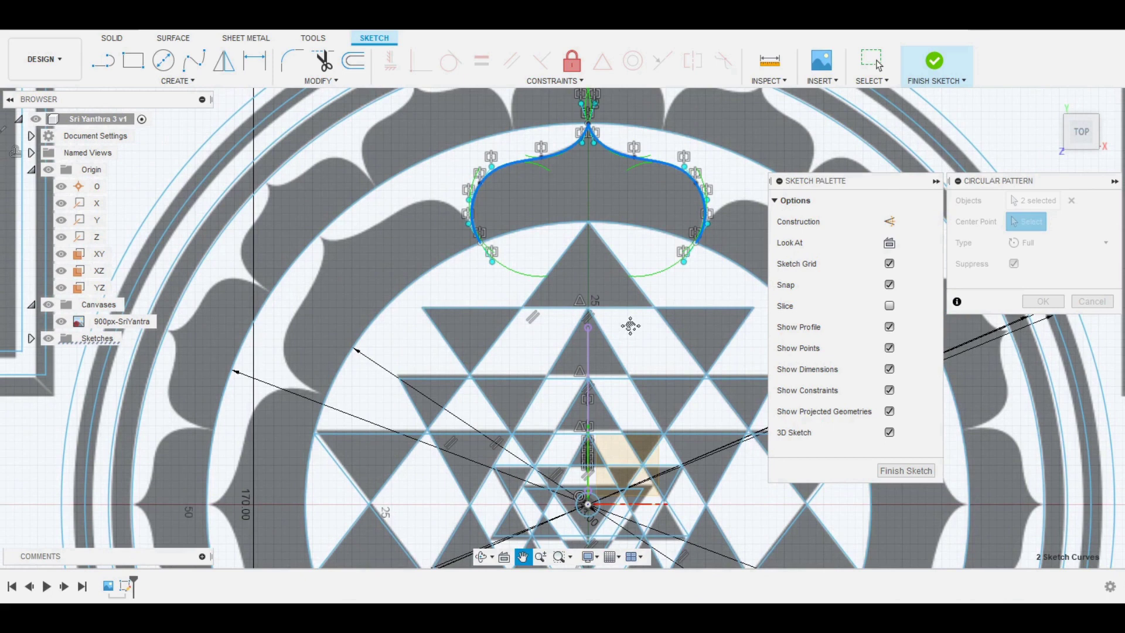
{"action": "left_click", "coordinate": [433, 277]}
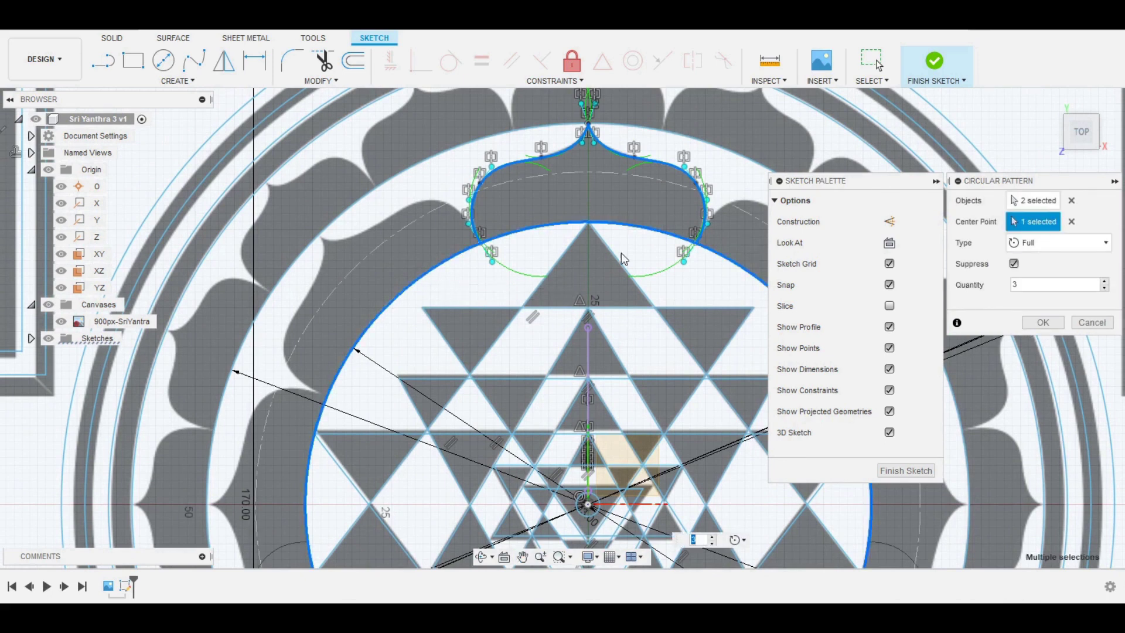
{"action": "left_click", "coordinate": [1106, 281]}
{"action": "left_click", "coordinate": [1105, 282]}
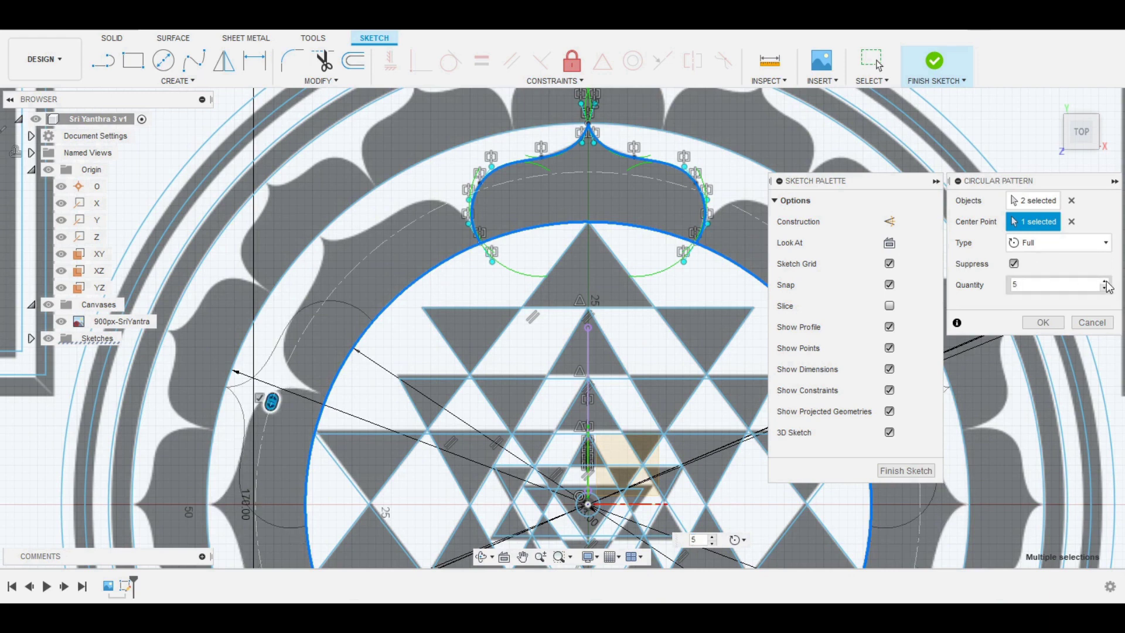
{"action": "left_click", "coordinate": [1106, 282]}
{"action": "left_click", "coordinate": [1105, 282]}
{"action": "left_click", "coordinate": [1106, 282]}
{"action": "left_click", "coordinate": [1055, 324]}
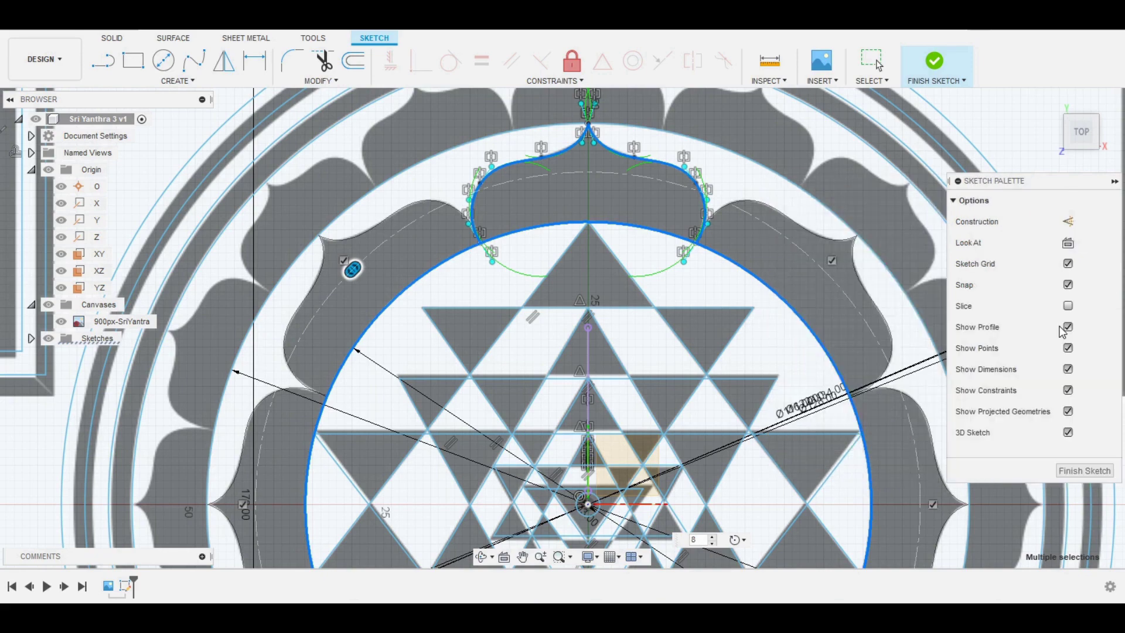
{"action": "scroll", "coordinate": [528, 106], "scroll_direction": "up", "scroll_amount": 10}
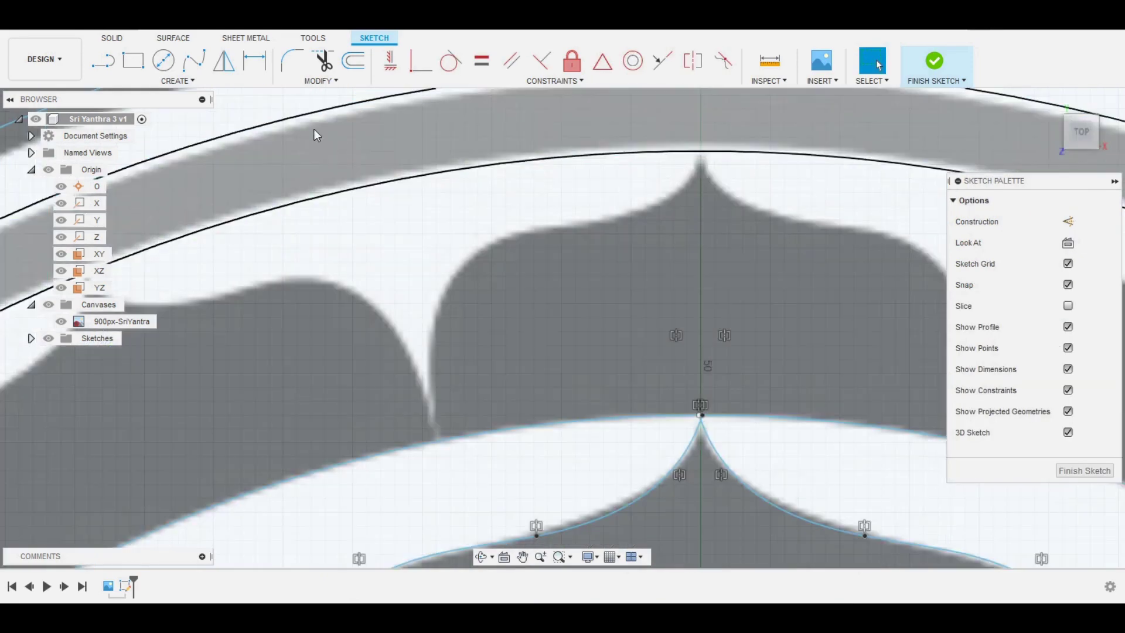
{"action": "left_click", "coordinate": [194, 60]}
Draw a fit-point spline from the outer petal's lower edge up to its tip.
{"action": "left_click", "coordinate": [440, 441]}
{"action": "left_click", "coordinate": [440, 289]}
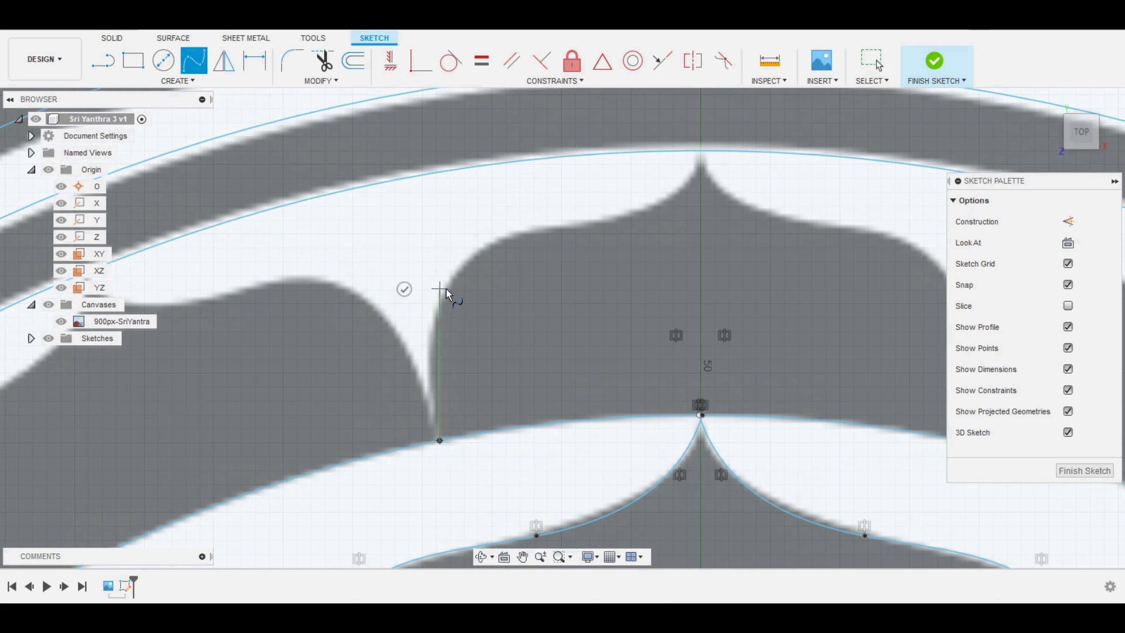
{"action": "left_click", "coordinate": [553, 226]}
{"action": "left_click", "coordinate": [648, 210]}
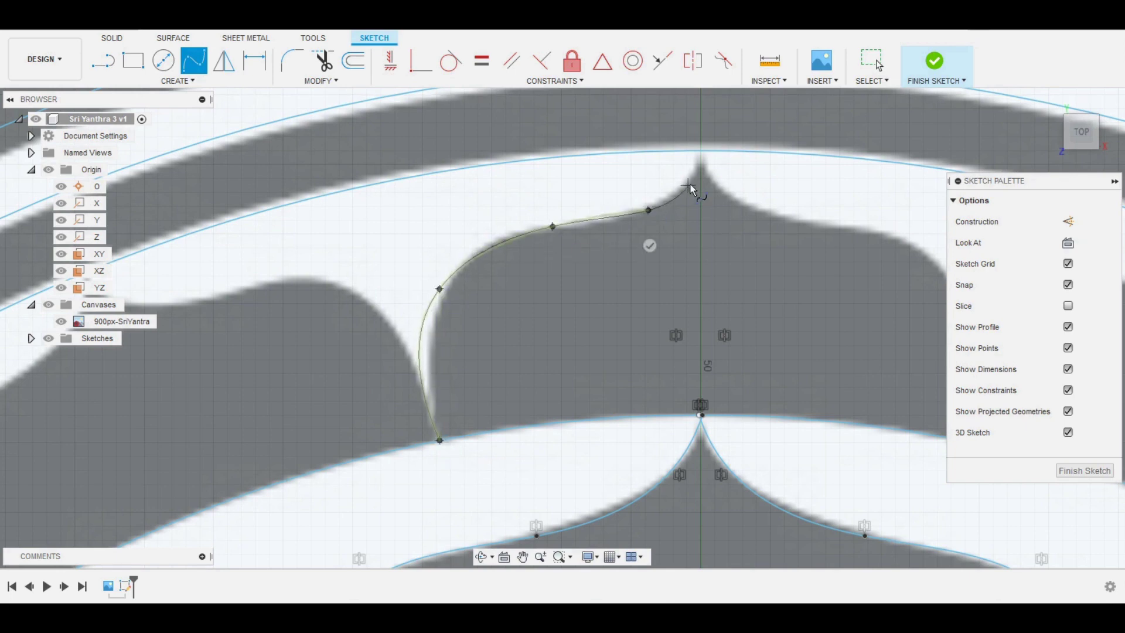
{"action": "double_click", "coordinate": [702, 152]}
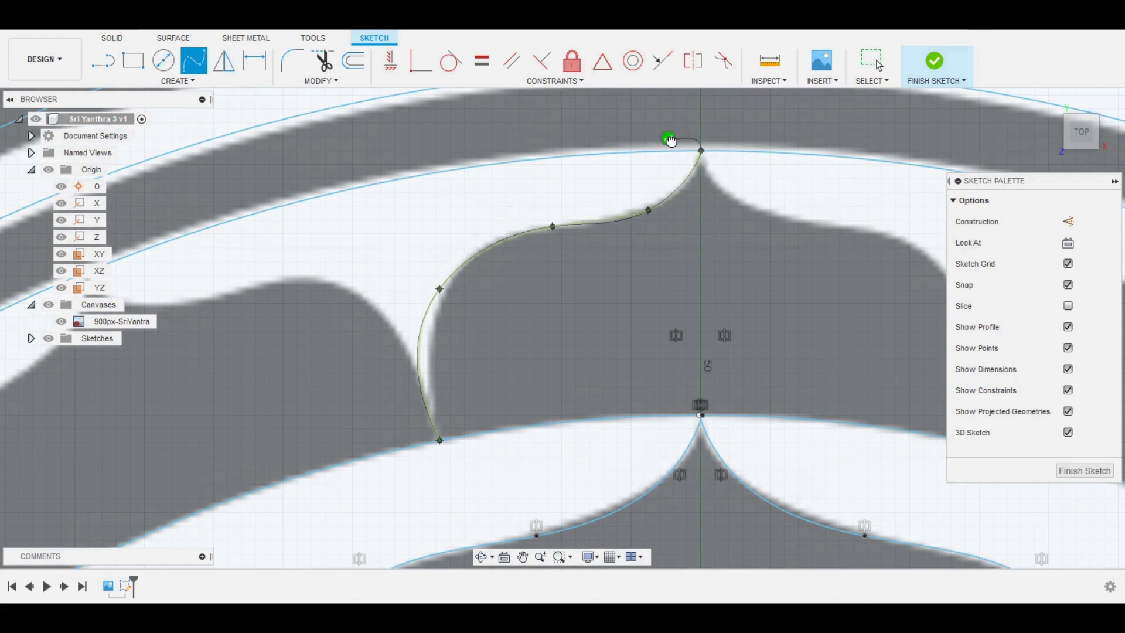
{"action": "left_click", "coordinate": [670, 140]}
{"action": "key", "text": "Escape"}
Drag the spline's fit points so the curve matches the petal's left edge.
{"action": "left_click", "coordinate": [435, 295]}
{"action": "left_click_drag", "start_coordinate": [435, 294], "coordinate": [456, 275]}
{"action": "left_click_drag", "start_coordinate": [553, 228], "coordinate": [571, 227]}
{"action": "left_click_drag", "start_coordinate": [457, 272], "coordinate": [464, 266]}
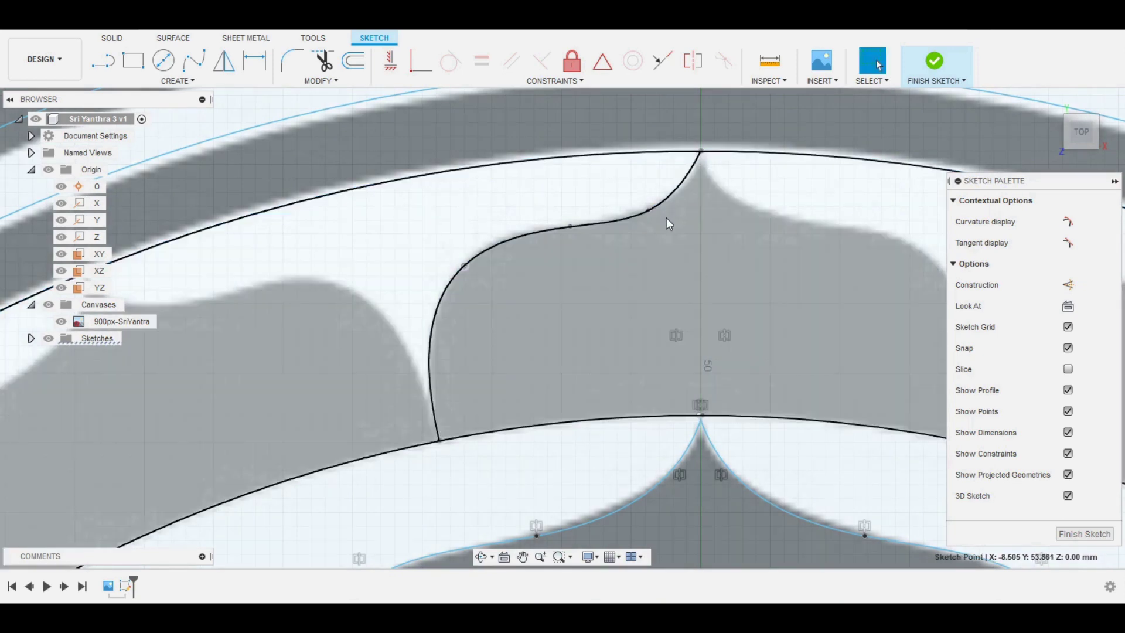
Mirror the outer petal spline across the Y axis.
{"action": "left_click", "coordinate": [223, 61]}
{"action": "left_click", "coordinate": [551, 230]}
{"action": "left_click", "coordinate": [603, 224]}
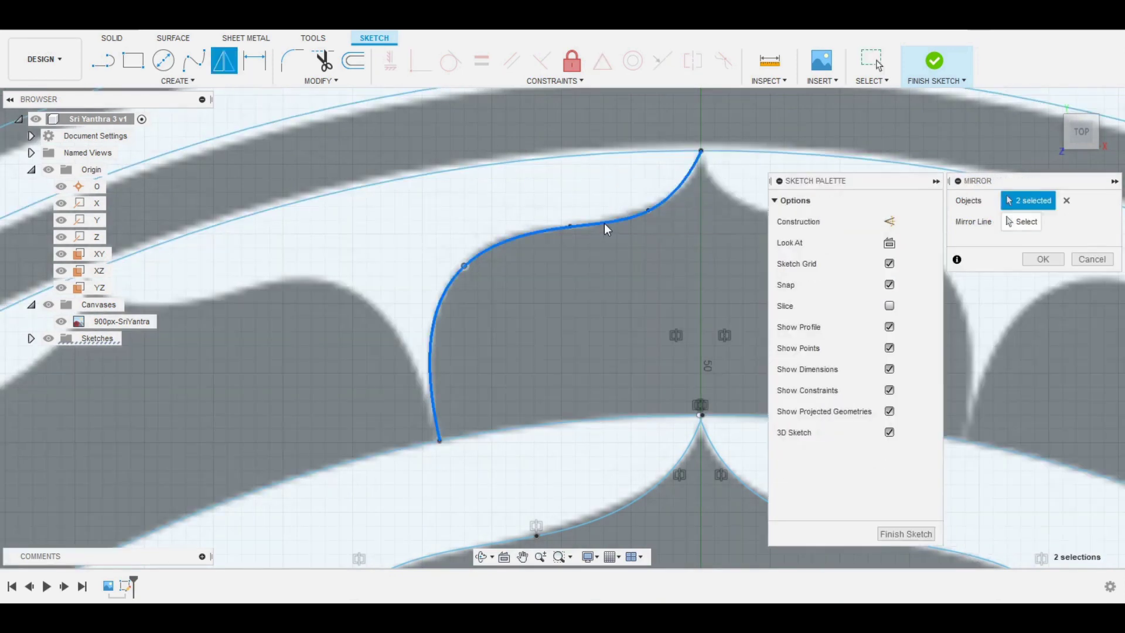
{"action": "left_click", "coordinate": [97, 221]}
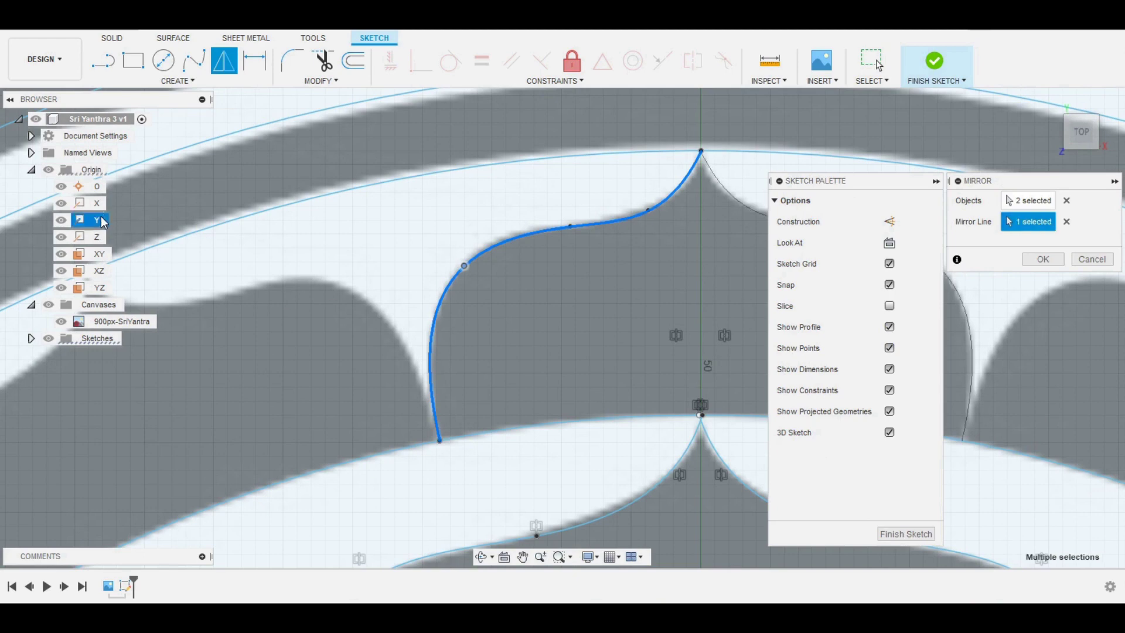
{"action": "left_click", "coordinate": [1043, 259]}
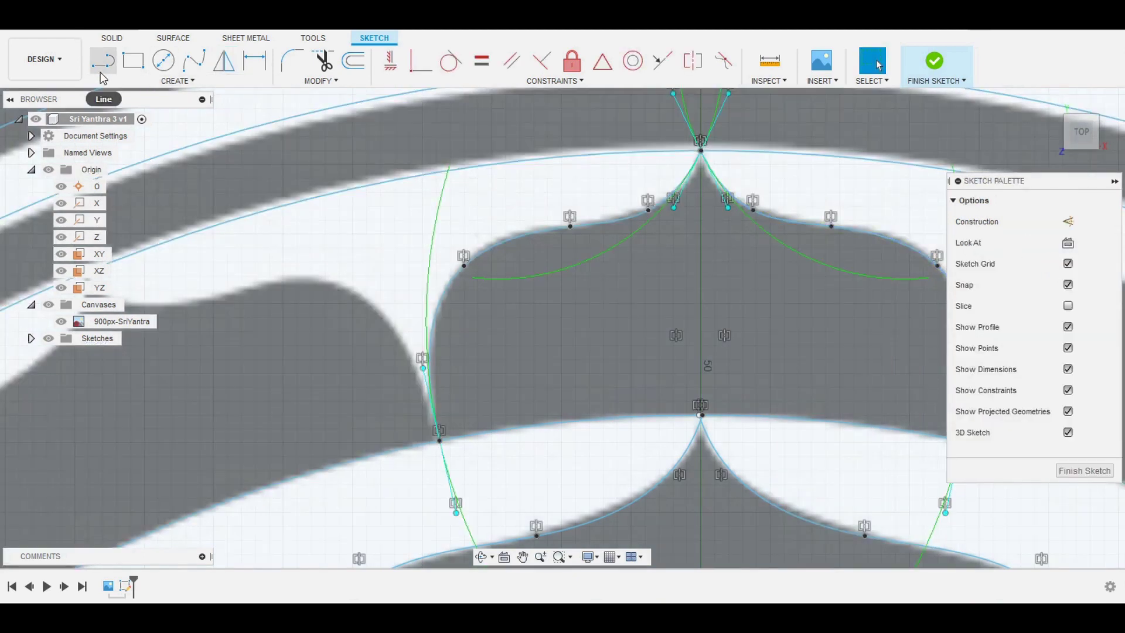
Pattern both outer petal curves 16 times around the centre and finish the sketch.
{"action": "left_click", "coordinate": [192, 81]}
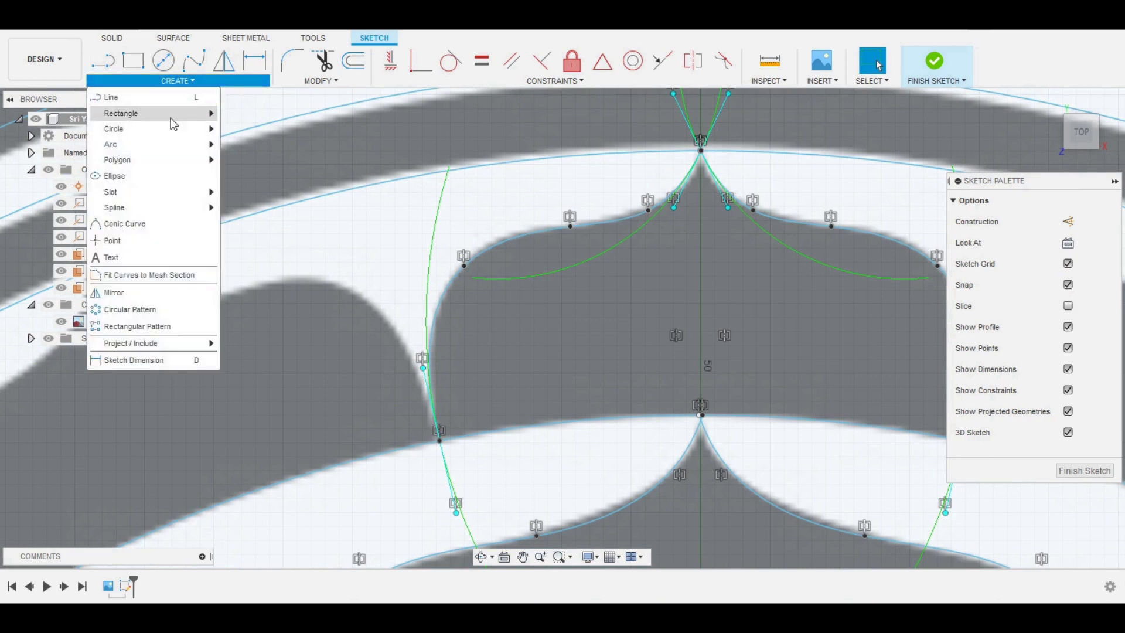
{"action": "left_click", "coordinate": [140, 309]}
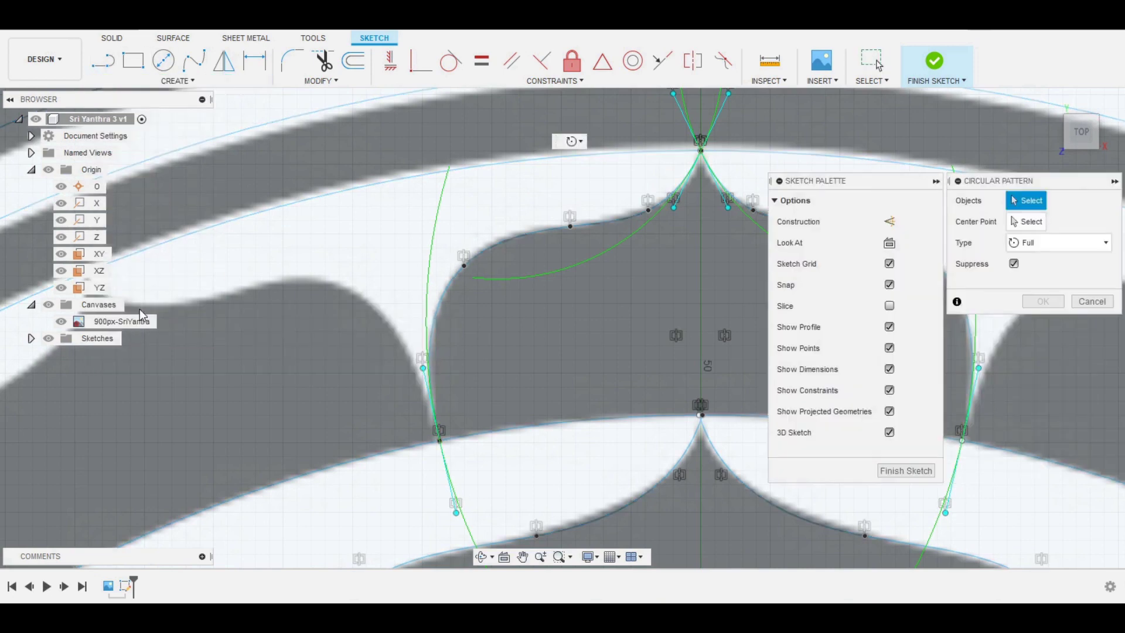
{"action": "left_click", "coordinate": [517, 236]}
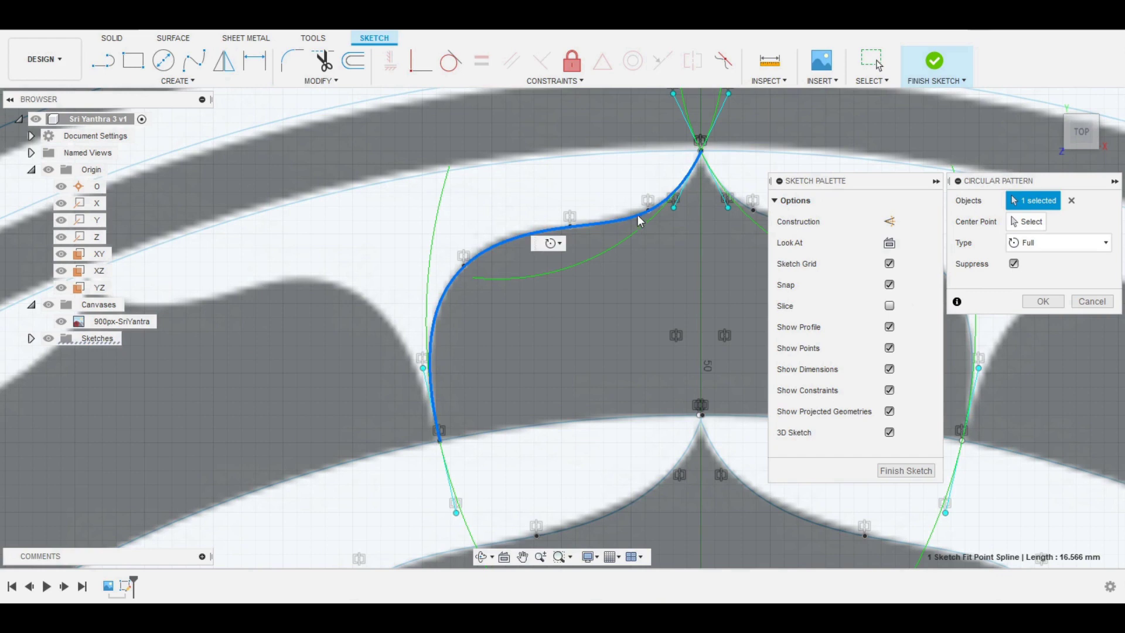
{"action": "left_click", "coordinate": [742, 207]}
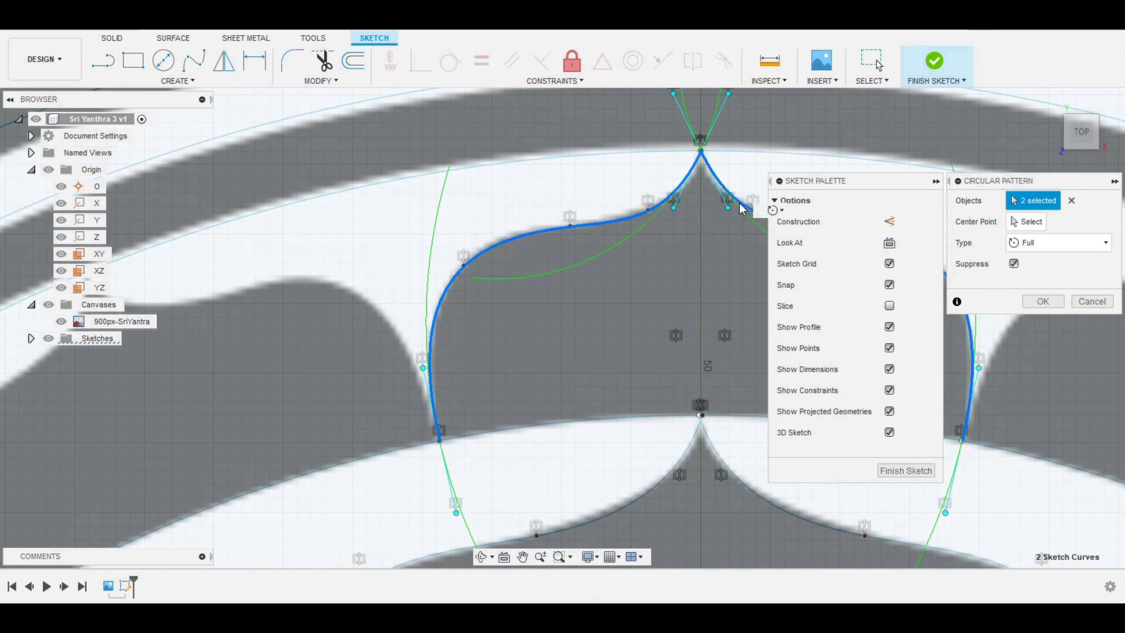
{"action": "left_click", "coordinate": [1036, 228]}
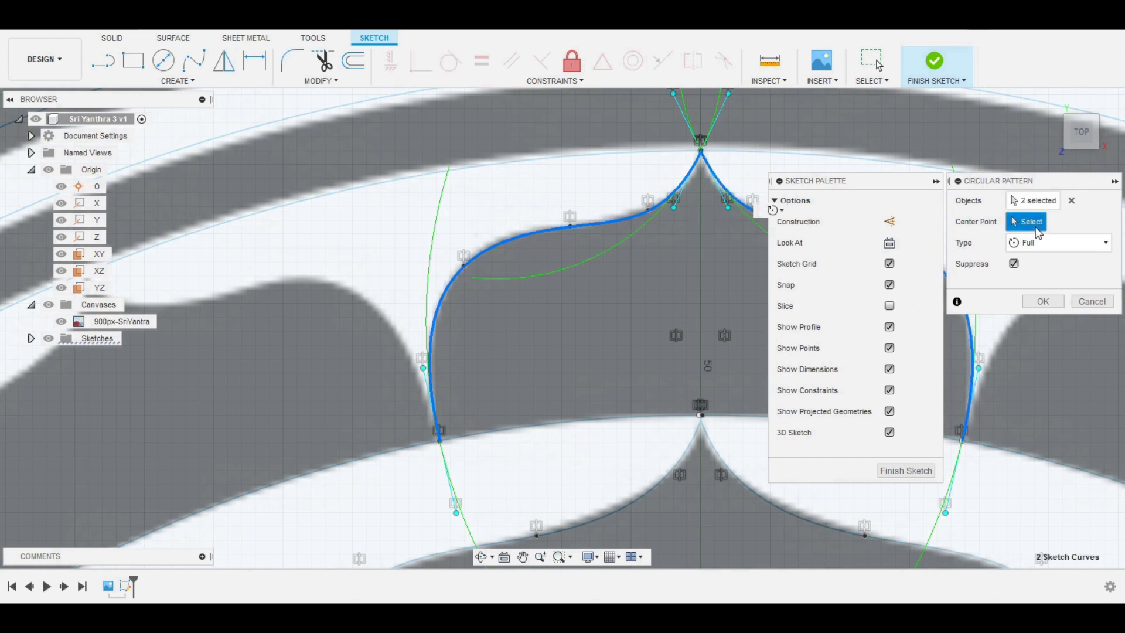
{"action": "left_click", "coordinate": [562, 161]}
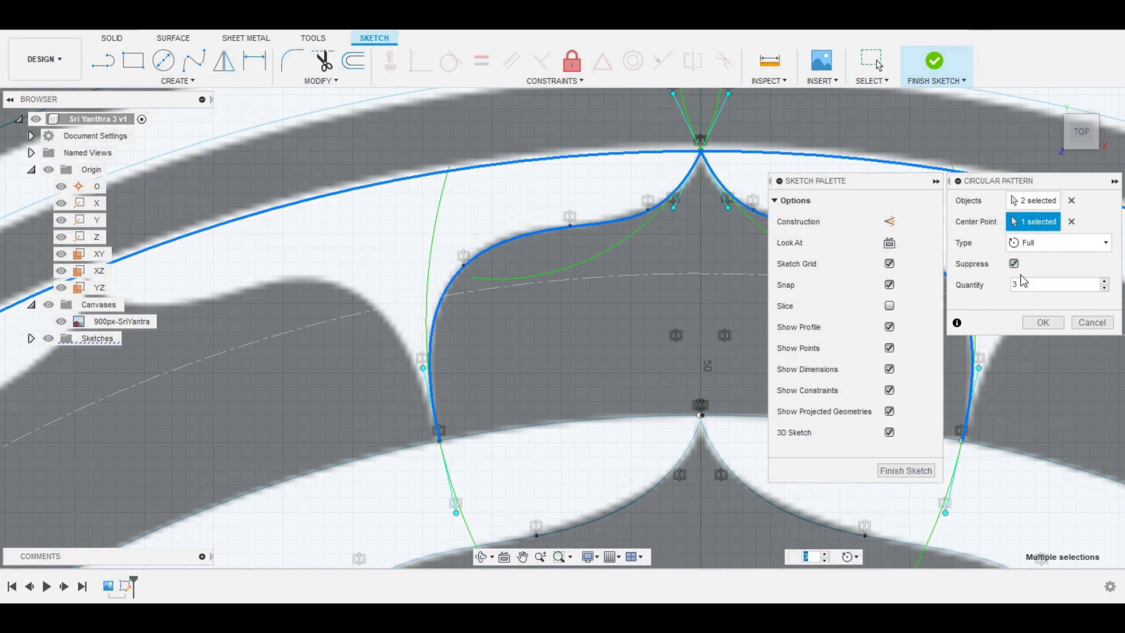
{"action": "type", "text": "16"}
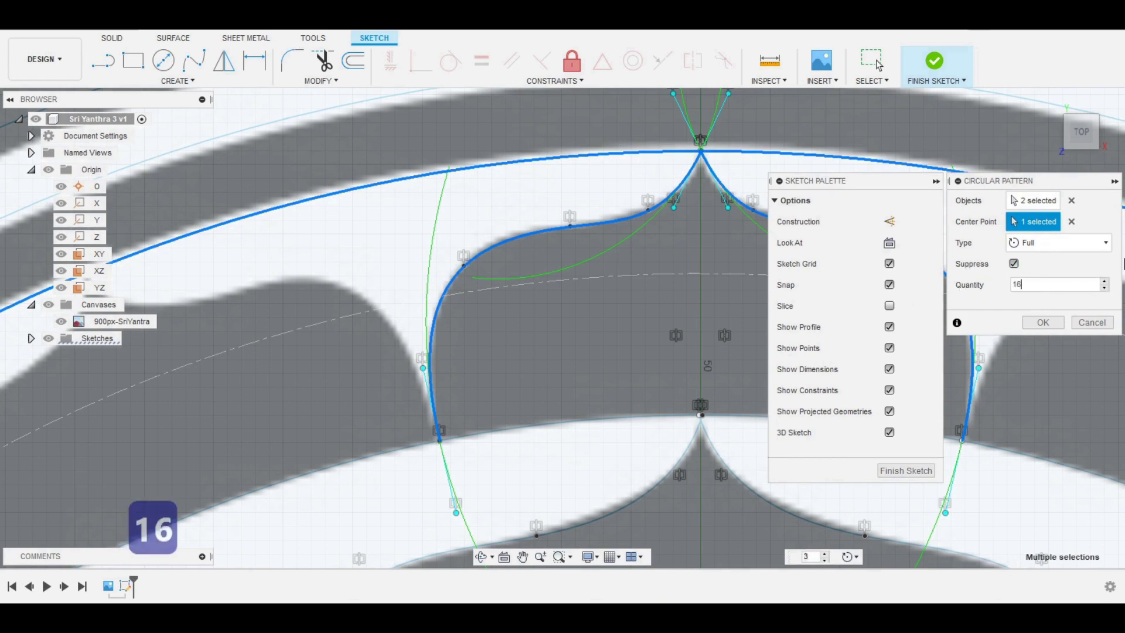
{"action": "left_click", "coordinate": [1044, 323]}
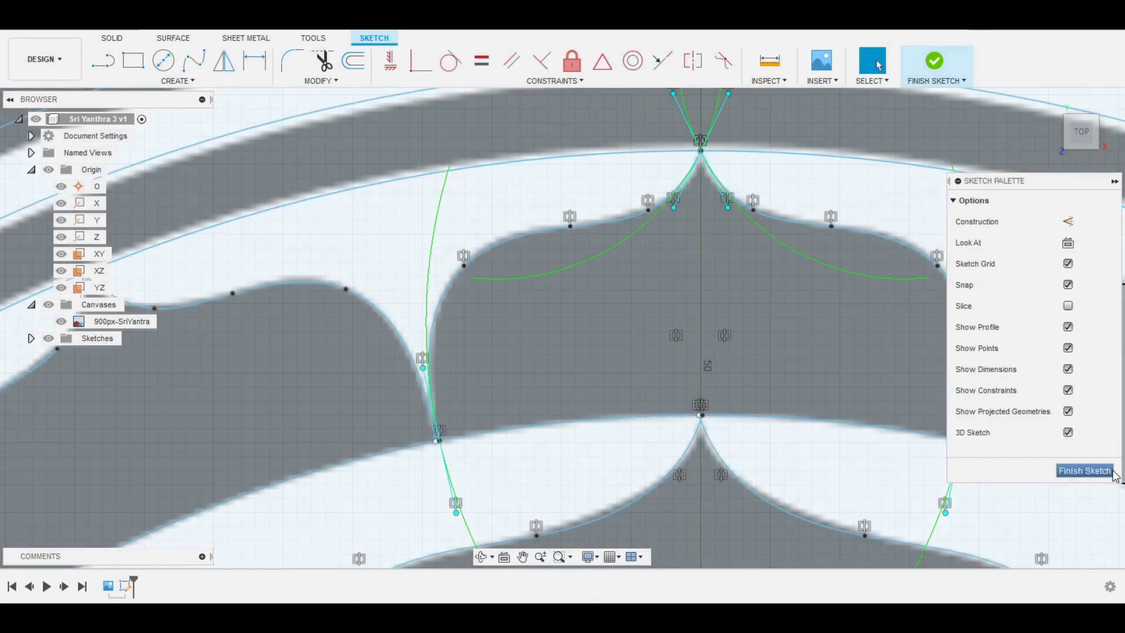
{"action": "left_click", "coordinate": [1084, 471]}
Hide the reference image and extrude the outer border band 5 mm as a new body.
{"action": "left_click", "coordinate": [63, 322]}
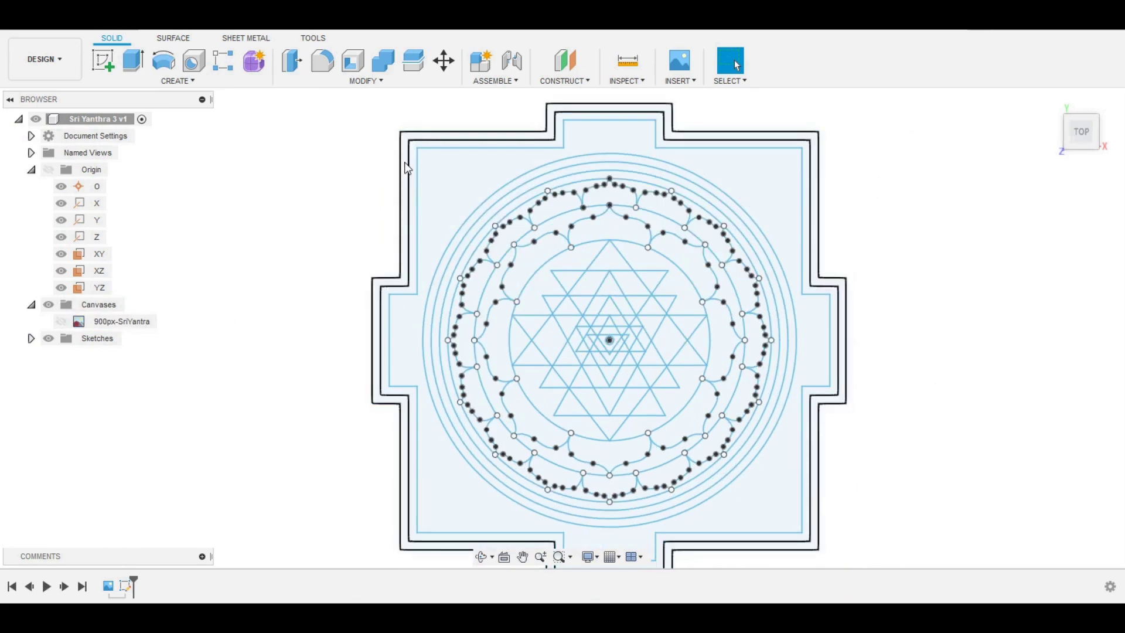
{"action": "left_click", "coordinate": [406, 166]}
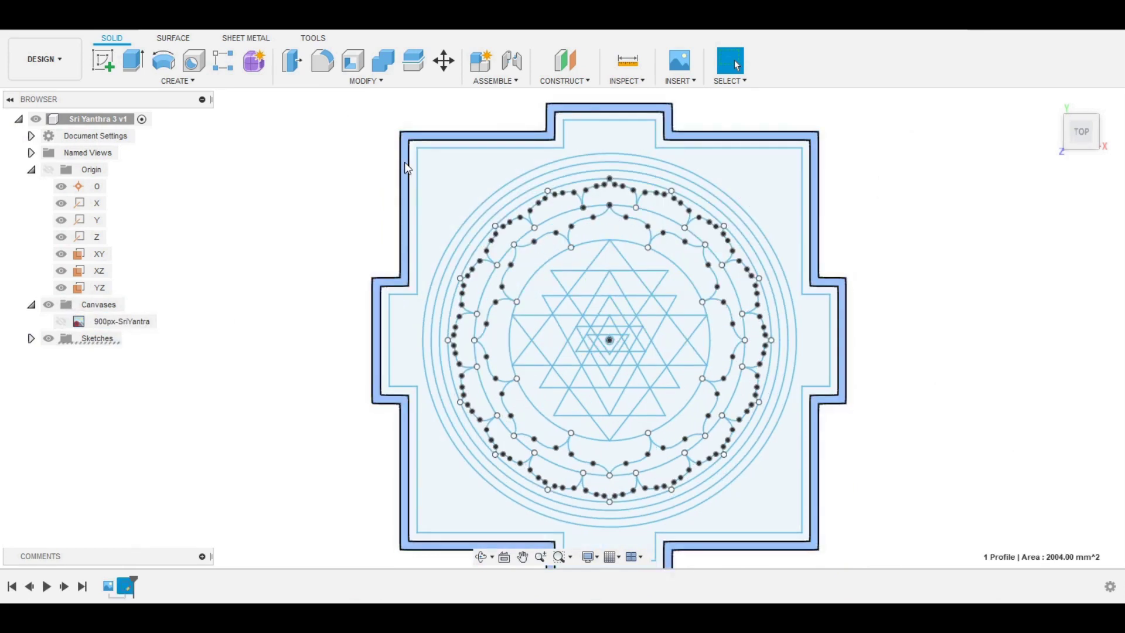
{"action": "key", "text": "e"}
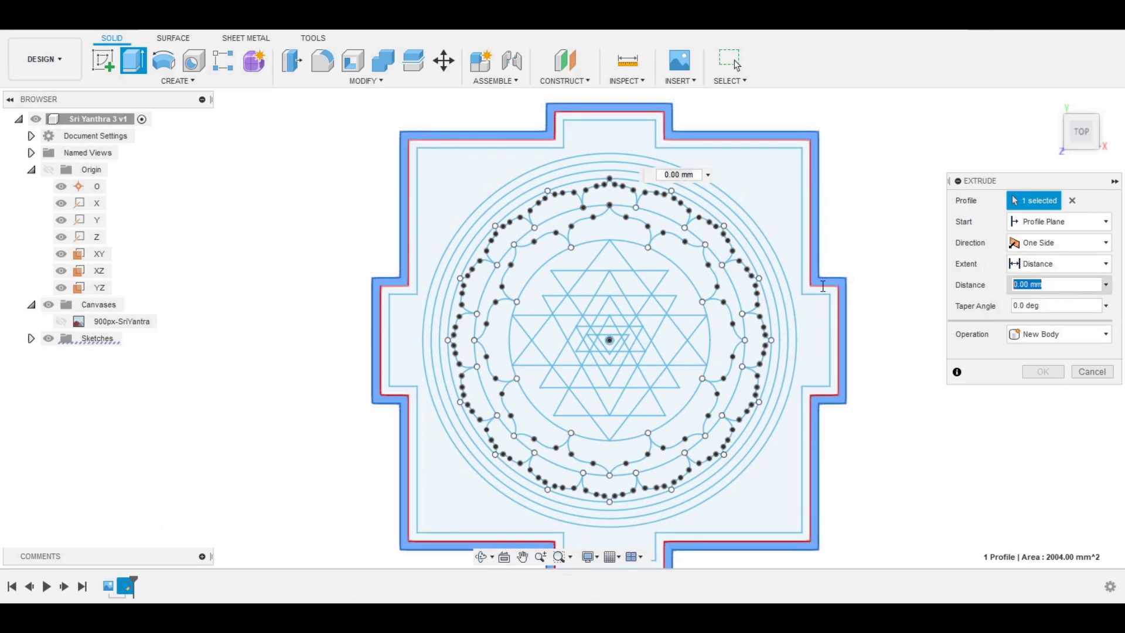
{"action": "type", "text": "5"}
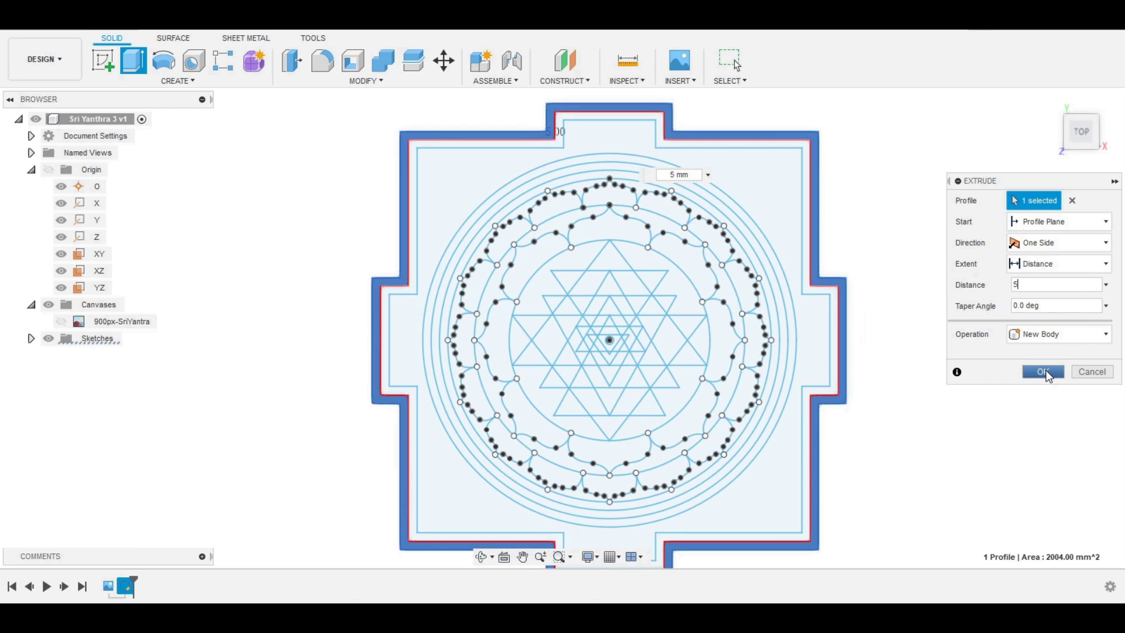
{"action": "left_click", "coordinate": [1044, 372]}
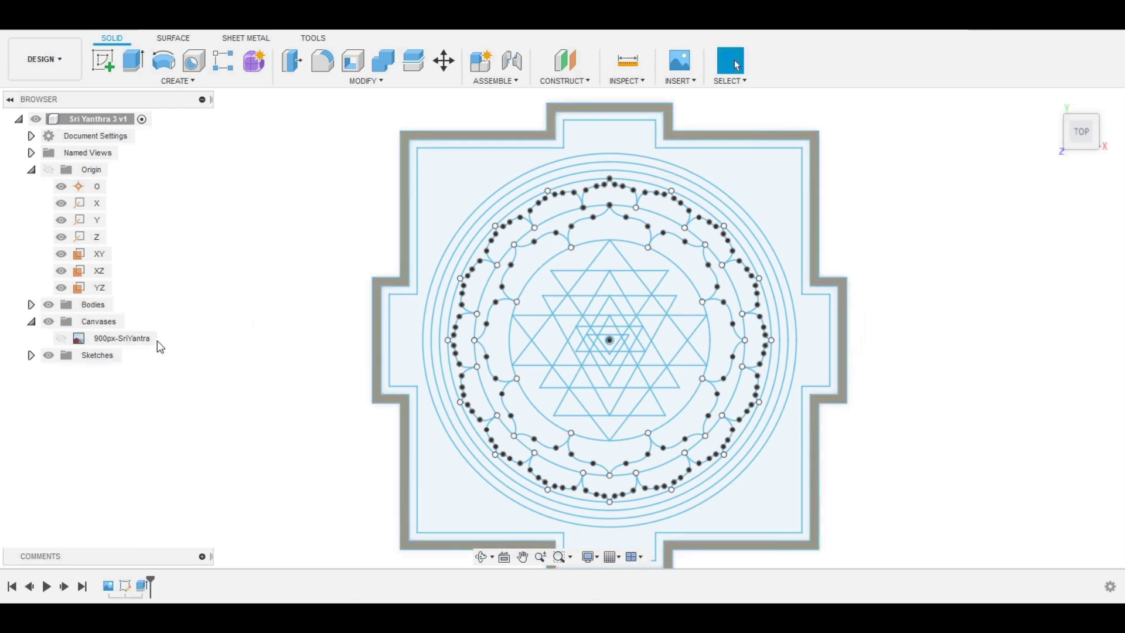
Extrude the next border band inside as a new body.
{"action": "left_click", "coordinate": [412, 220]}
{"action": "scroll", "coordinate": [414, 170], "scroll_direction": "up", "scroll_amount": 3}
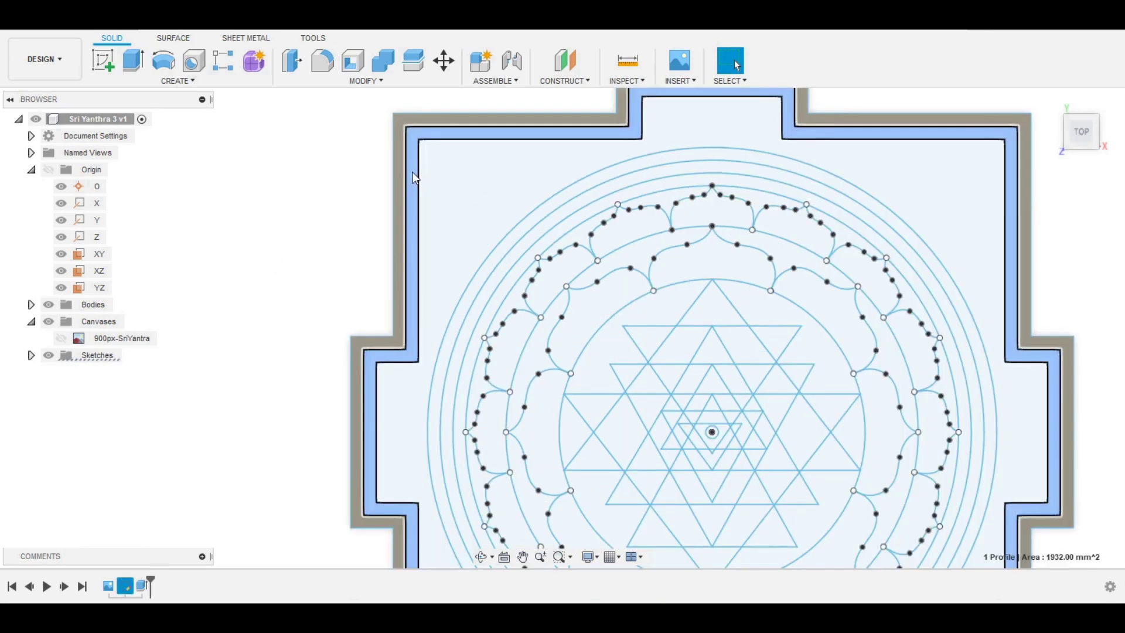
{"action": "key", "text": "e"}
{"action": "left_click", "coordinate": [1055, 332]}
{"action": "left_click", "coordinate": [1037, 404]}
Extrude the square-to-circle profile 15 mm.
{"action": "key", "text": "Return"}
{"action": "left_click", "coordinate": [499, 192]}
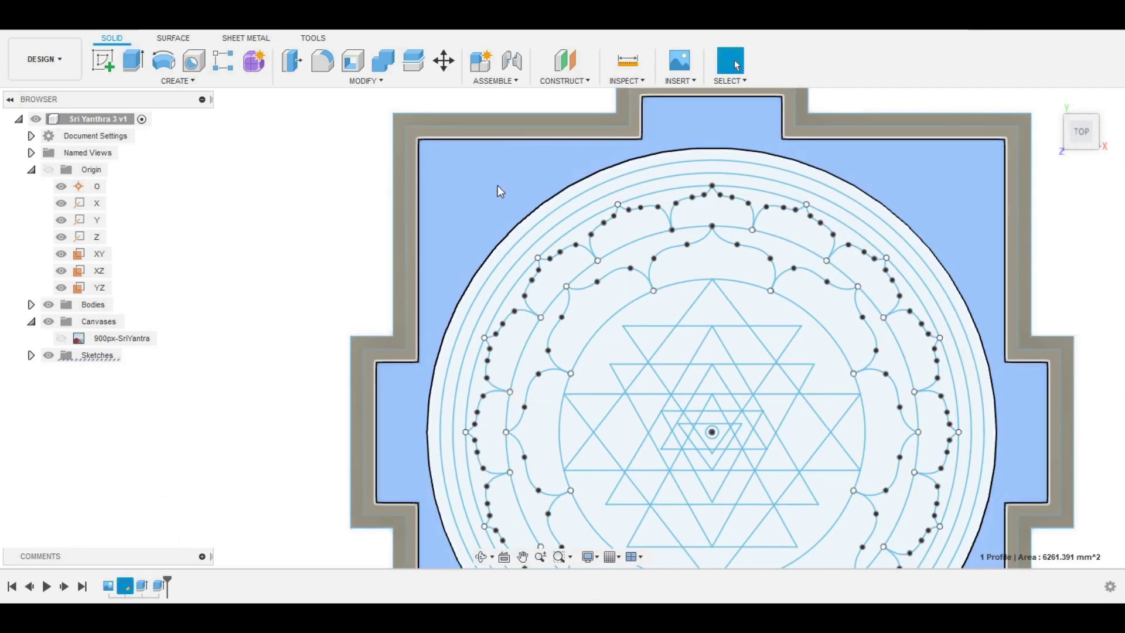
{"action": "key", "text": "e"}
{"action": "key", "text": "Delete"}
{"action": "type", "text": "15"}
{"action": "key", "text": "Return"}
{"action": "left_click", "coordinate": [646, 168]}
Extrude the next ring 2 mm, then extrude the inner ring profile.
{"action": "type", "text": "e2"}
{"action": "left_click", "coordinate": [1040, 372]}
{"action": "left_click", "coordinate": [617, 190]}
{"action": "key", "text": "e"}
{"action": "key", "text": "Return"}
Select the upper and side gap profiles around the outer lotus-petal ring.
{"action": "left_click", "coordinate": [762, 202]}
{"action": "left_click", "coordinate": [849, 247], "text": "ctrl"}
{"action": "left_click", "coordinate": [920, 320], "text": "ctrl"}
{"action": "left_click", "coordinate": [951, 398], "text": "ctrl"}
{"action": "left_click", "coordinate": [938, 504], "text": "ctrl"}
{"action": "left_click", "coordinate": [530, 252], "text": "ctrl"}
{"action": "left_click", "coordinate": [486, 346], "text": "ctrl"}
{"action": "left_click", "coordinate": [472, 434], "text": "ctrl"}
Add the lower petal gaps and extrude all 17 profiles 30 mm as a new body.
{"action": "middle_click_drag", "start_coordinate": [511, 562], "coordinate": [426, 400]}
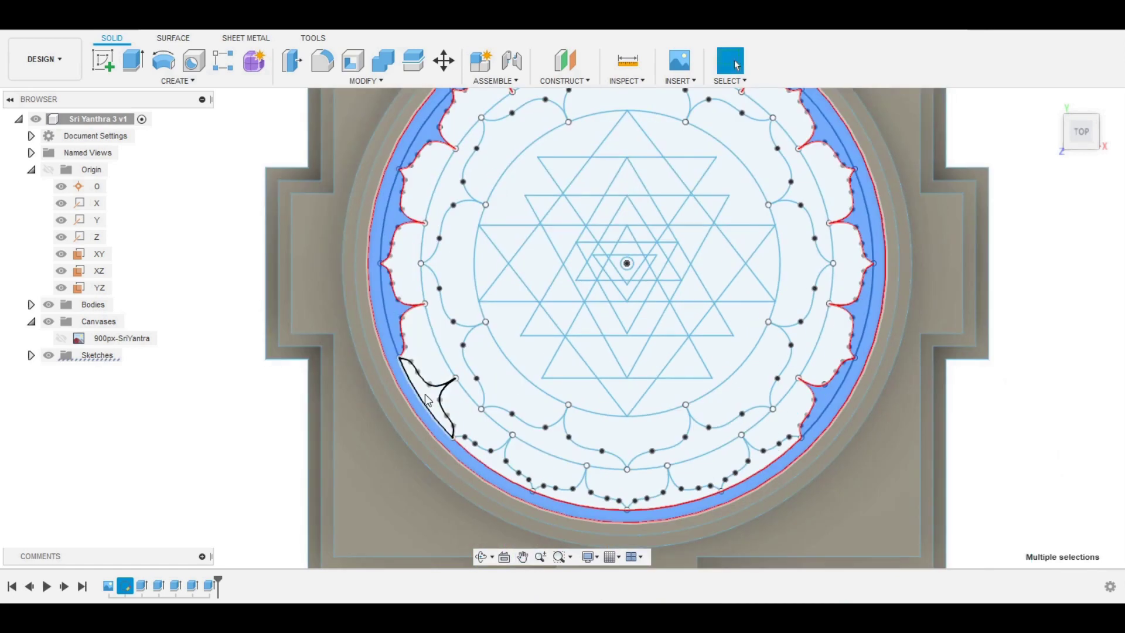
{"action": "left_click", "coordinate": [426, 400], "text": "ctrl"}
{"action": "left_click", "coordinate": [492, 463], "text": "ctrl"}
{"action": "left_click", "coordinate": [577, 492], "text": "ctrl"}
{"action": "left_click", "coordinate": [627, 504], "text": "ctrl"}
{"action": "left_click", "coordinate": [680, 492], "text": "ctrl"}
{"action": "left_click", "coordinate": [762, 452], "text": "ctrl"}
{"action": "key", "text": "e"}
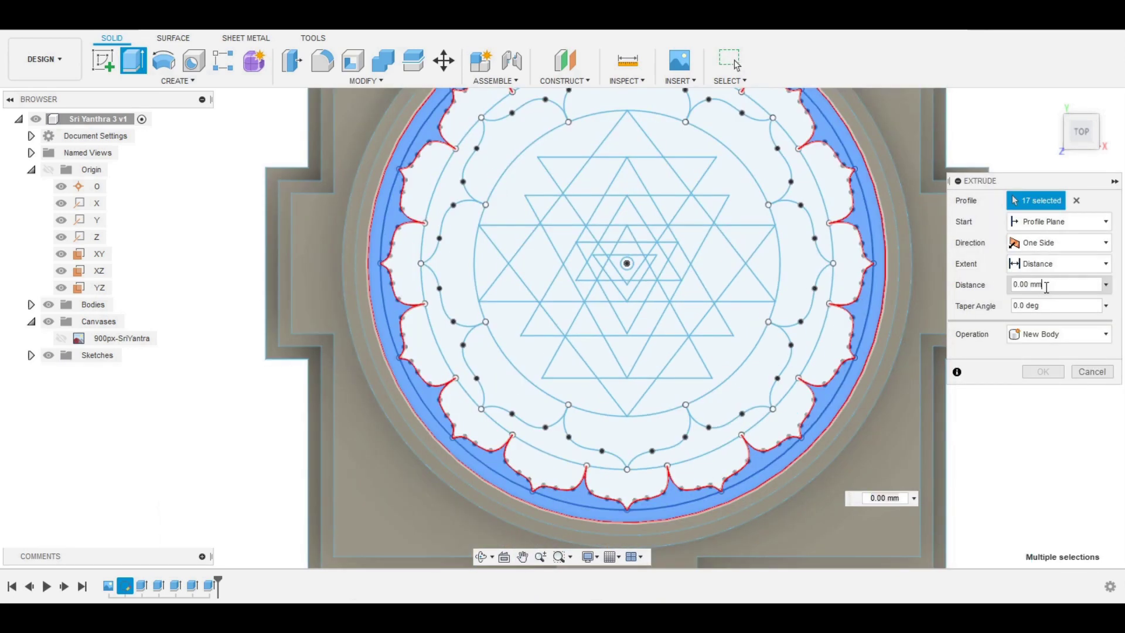
{"action": "type", "text": "30"}
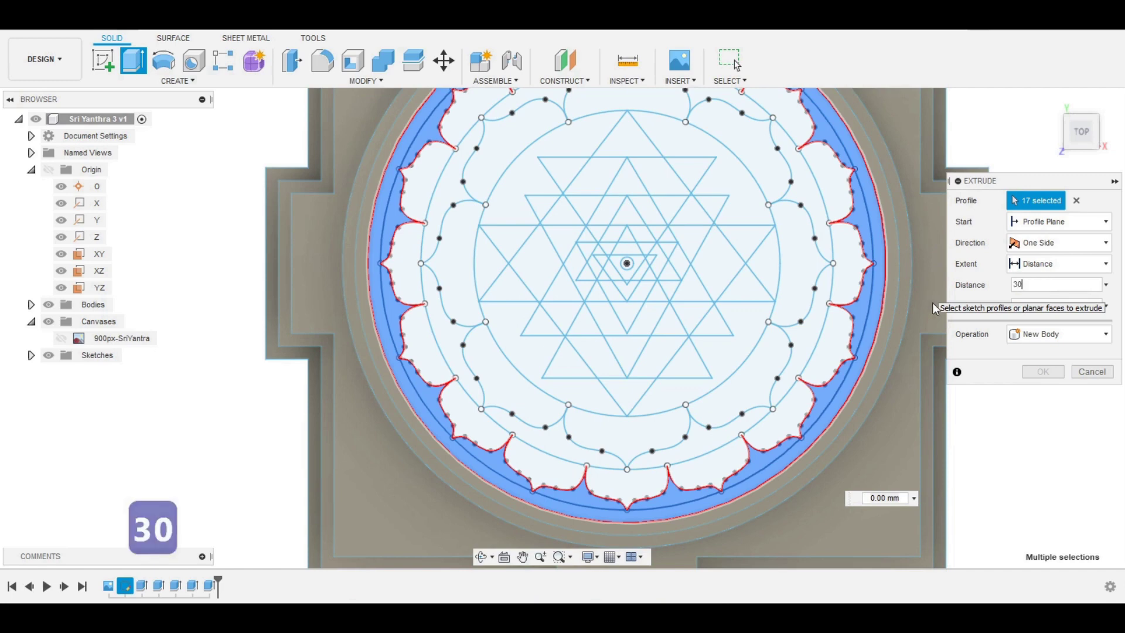
{"action": "left_click", "coordinate": [1043, 372]}
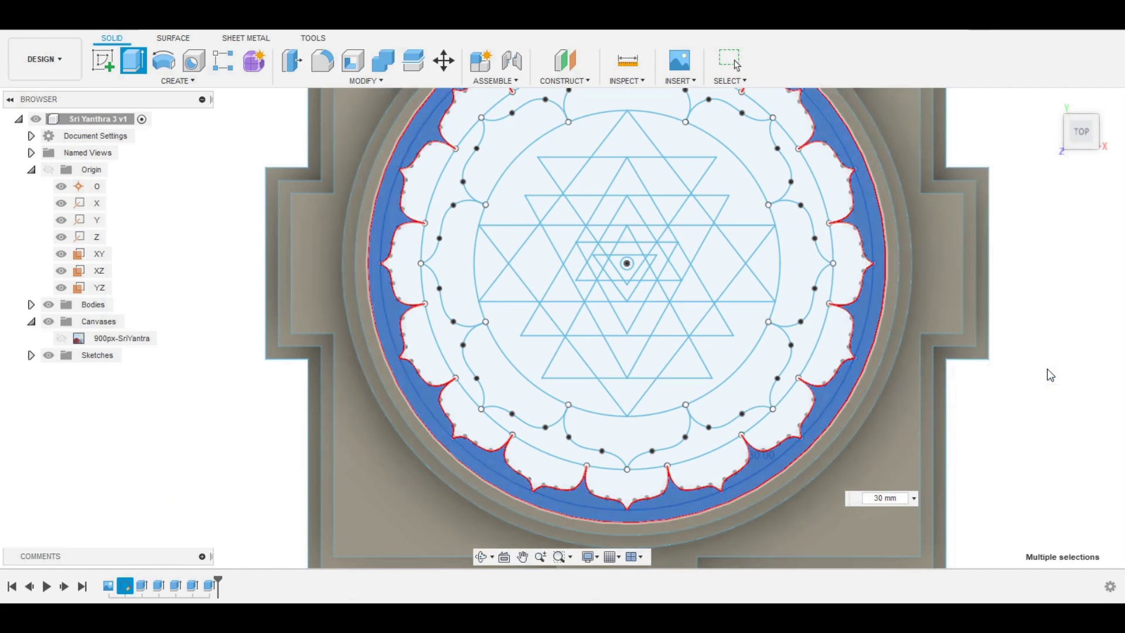
{"action": "left_click_drag", "start_coordinate": [1000, 489], "coordinate": [987, 462]}
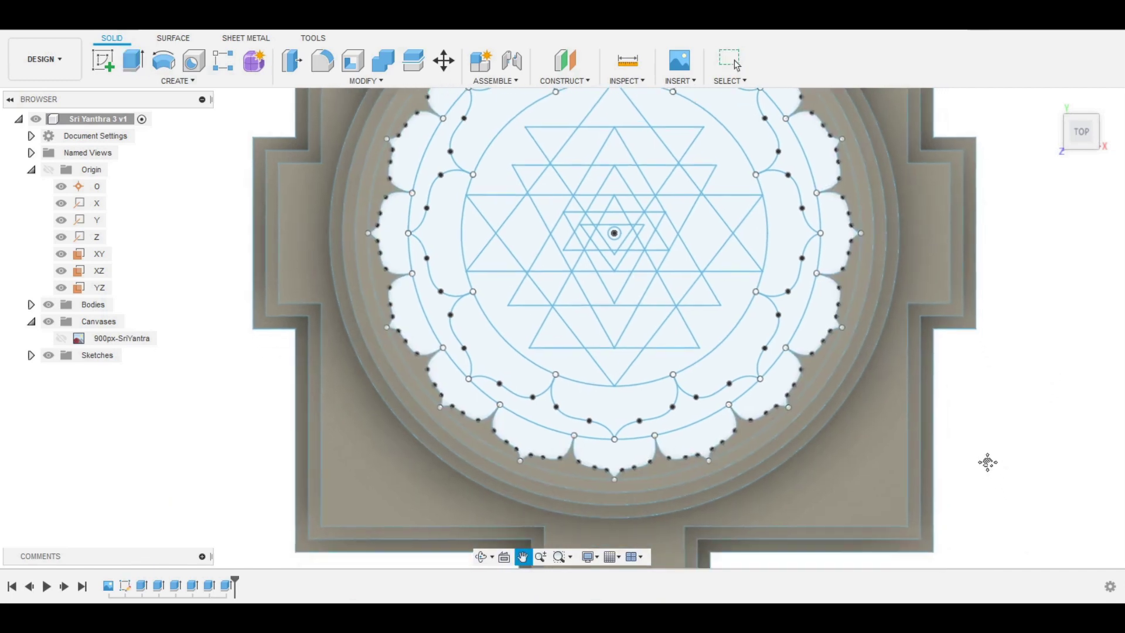
{"action": "key", "text": "Escape"}
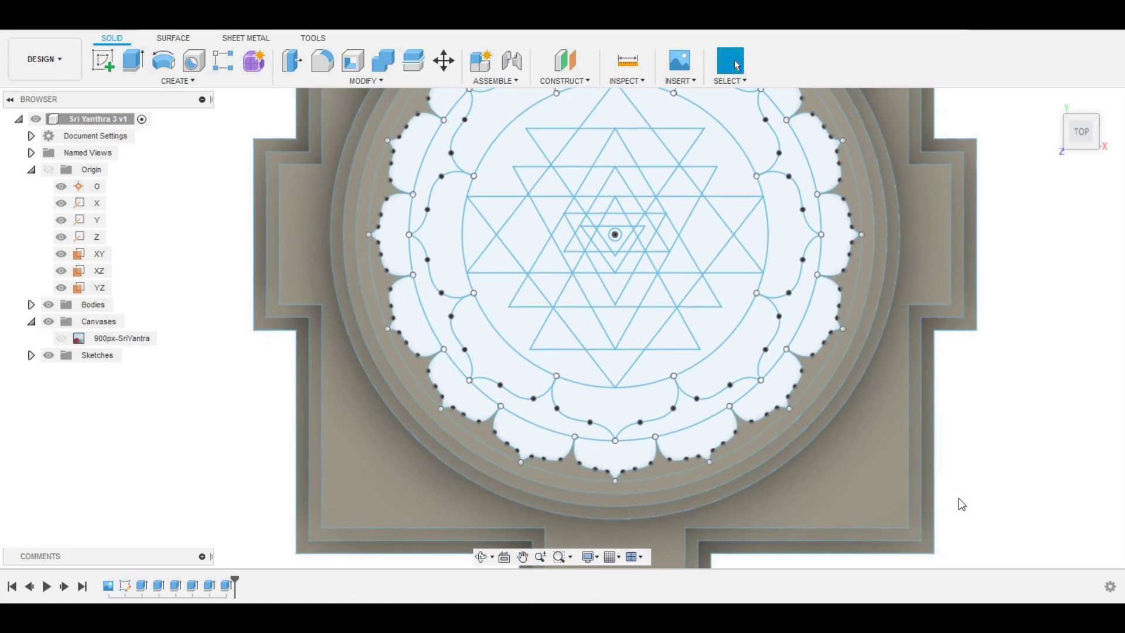
{"action": "mouse_move", "coordinate": [959, 498]}
{"action": "middle_mouse_down", "text": "shift"}
{"action": "mouse_move", "coordinate": [972, 477]}
{"action": "mouse_move", "coordinate": [967, 440]}
{"action": "middle_mouse_up", "text": "shift"}
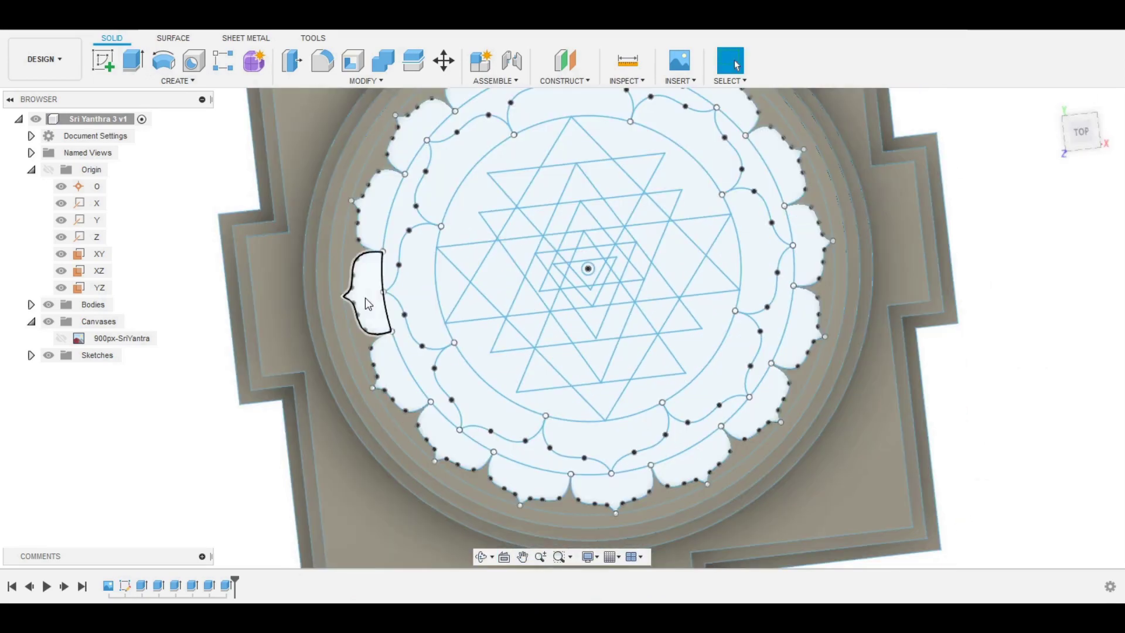
Select the inner petal profiles along the left, bottom and right sides.
{"action": "left_click", "coordinate": [364, 302]}
{"action": "left_click", "coordinate": [370, 211], "text": "ctrl"}
{"action": "left_click", "coordinate": [390, 365], "text": "ctrl"}
{"action": "left_click", "coordinate": [420, 133], "text": "ctrl"}
{"action": "left_click", "coordinate": [393, 259], "text": "ctrl"}
{"action": "left_click", "coordinate": [414, 364], "text": "ctrl"}
{"action": "left_click", "coordinate": [463, 445], "text": "ctrl"}
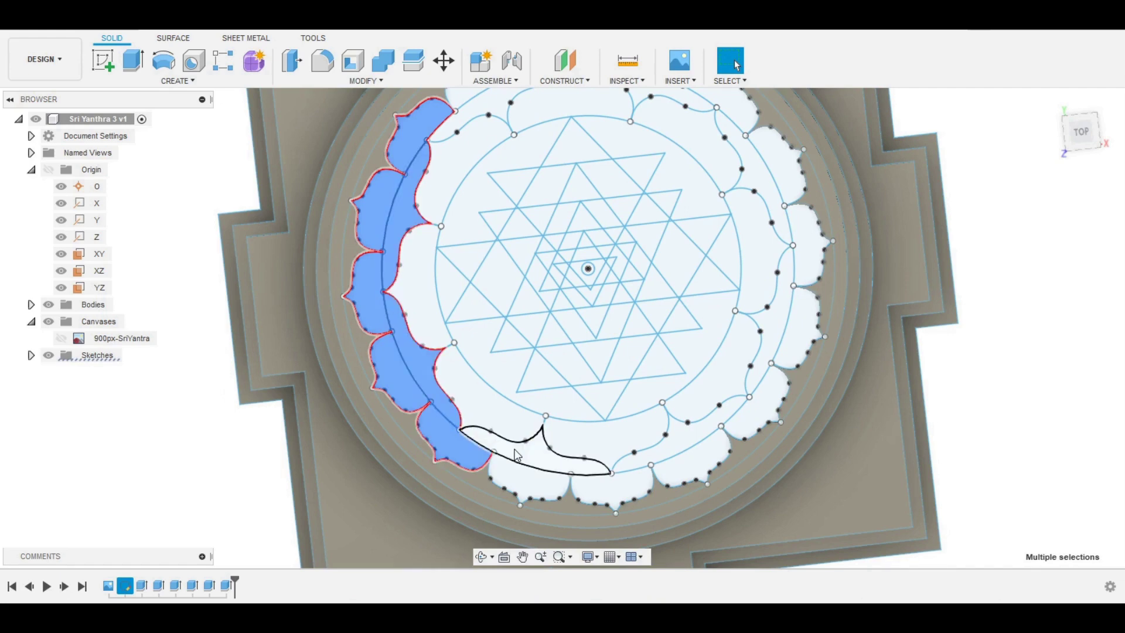
{"action": "left_click", "coordinate": [517, 455], "text": "ctrl"}
{"action": "left_click", "coordinate": [586, 490], "text": "ctrl"}
{"action": "left_click", "coordinate": [680, 469], "text": "ctrl"}
{"action": "left_click", "coordinate": [753, 413], "text": "ctrl"}
{"action": "left_click", "coordinate": [805, 331], "text": "ctrl"}
{"action": "left_click", "coordinate": [811, 246], "text": "ctrl"}
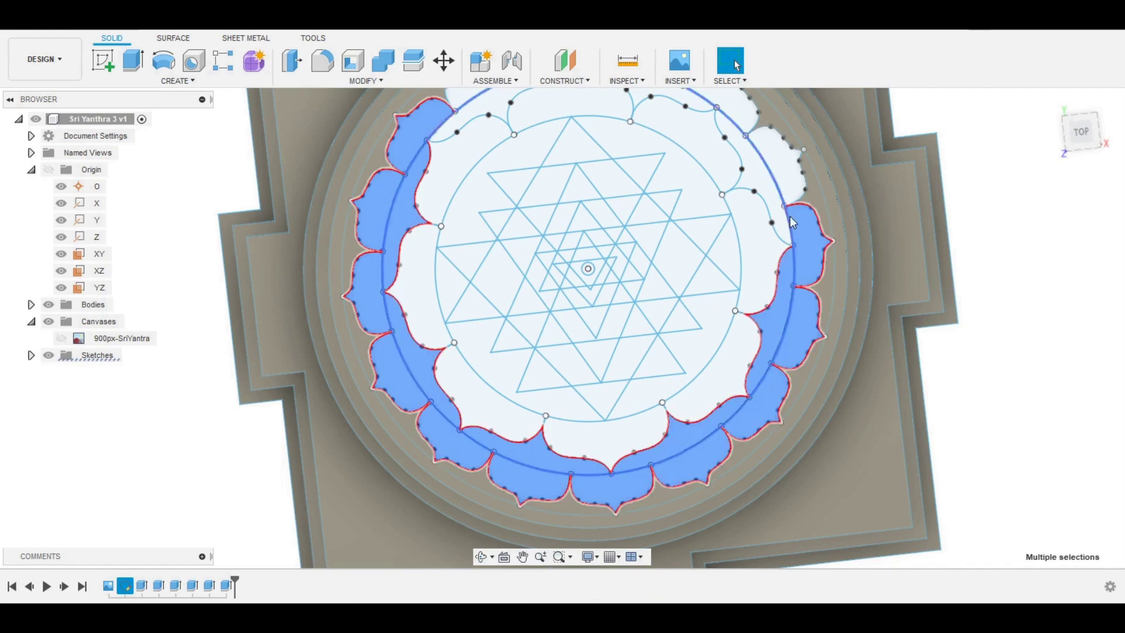
{"action": "left_click", "coordinate": [794, 182], "text": "ctrl"}
{"action": "left_click", "coordinate": [735, 132], "text": "ctrl"}
Add the top petals and extrude all 24 profiles 40 mm as a new body.
{"action": "middle_click_drag", "start_coordinate": [1017, 219], "coordinate": [964, 383]}
{"action": "left_click", "coordinate": [668, 257], "text": "ctrl"}
{"action": "left_click", "coordinate": [594, 216], "text": "ctrl"}
{"action": "left_click", "coordinate": [510, 211], "text": "ctrl"}
{"action": "left_click", "coordinate": [439, 240], "text": "ctrl"}
{"action": "key", "text": "e"}
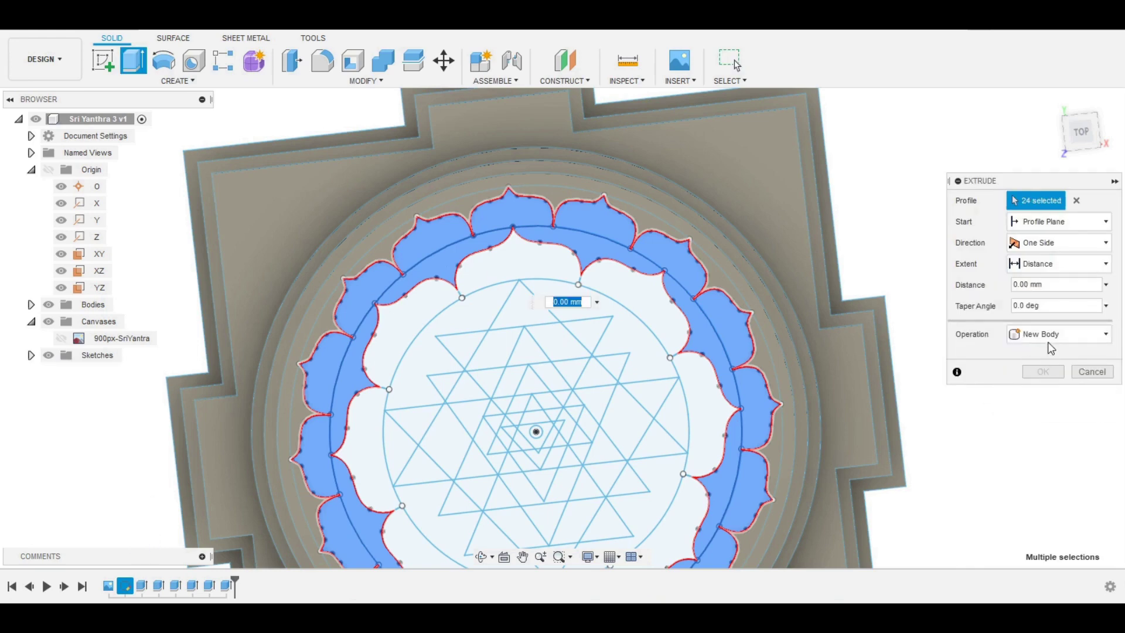
{"action": "left_click", "coordinate": [1054, 286]}
{"action": "type", "text": "40"}
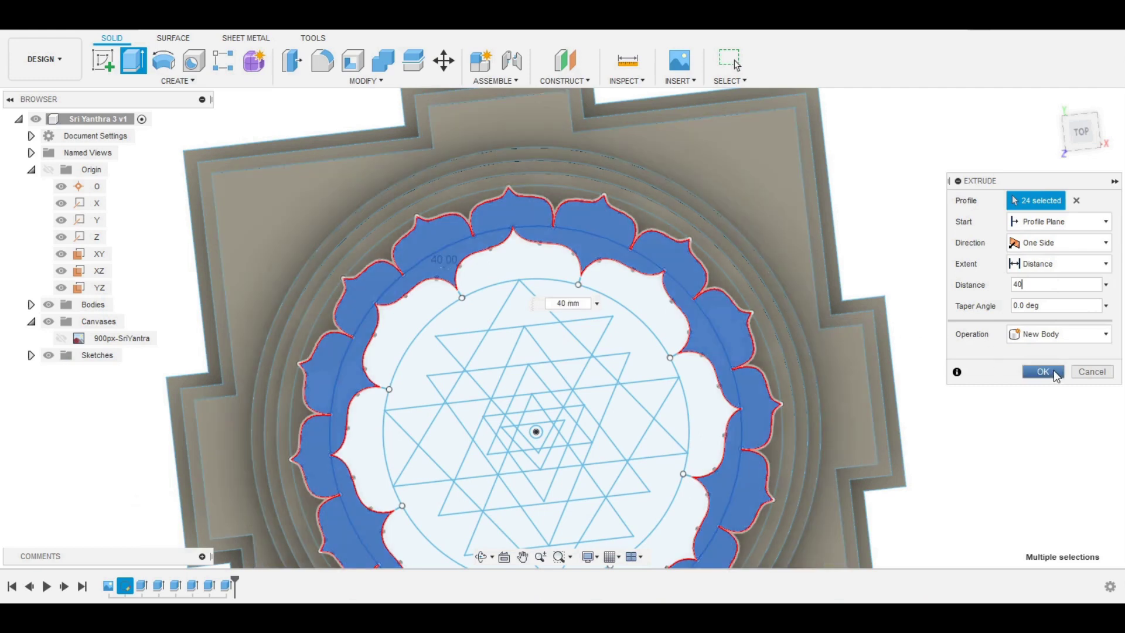
{"action": "left_click", "coordinate": [1042, 371]}
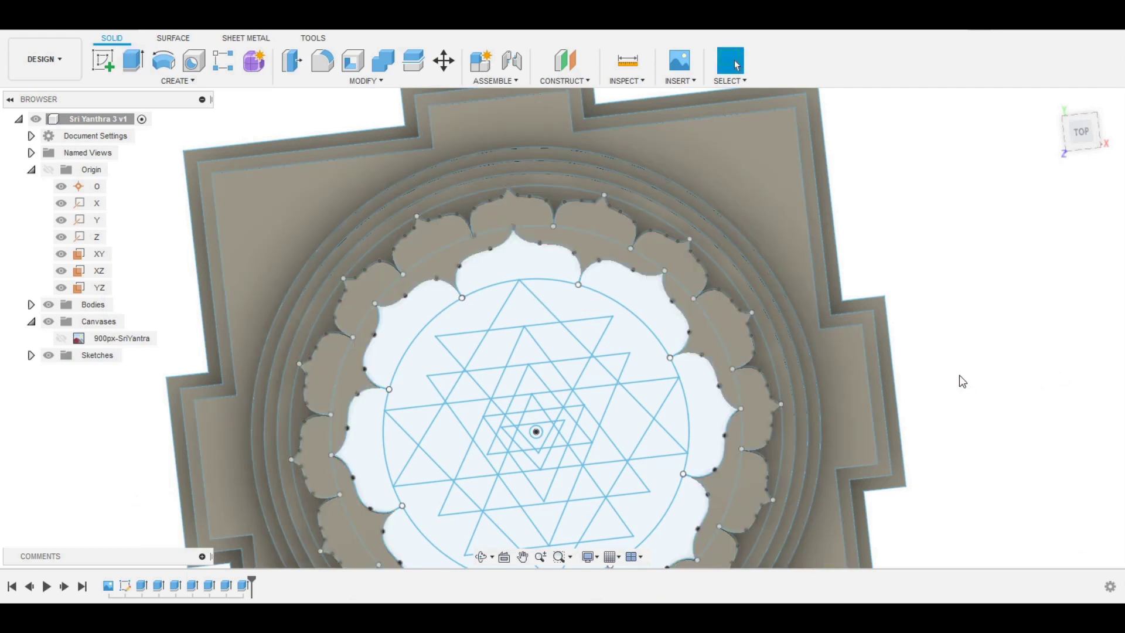
{"action": "middle_click_drag", "start_coordinate": [959, 381], "coordinate": [1014, 266]}
Select the 14 profiles surrounding the star and extrude them 50 mm.
{"action": "left_click", "coordinate": [410, 241]}
{"action": "mouse_move", "coordinate": [410, 239]}
{"action": "left_mouse_down"}
{"action": "mouse_move", "coordinate": [501, 506]}
{"action": "mouse_move", "coordinate": [679, 494]}
{"action": "mouse_move", "coordinate": [703, 355]}
{"action": "mouse_move", "coordinate": [654, 231]}
{"action": "mouse_move", "coordinate": [523, 181]}
{"action": "mouse_move", "coordinate": [525, 228]}
{"action": "mouse_move", "coordinate": [657, 301]}
{"action": "left_mouse_up"}
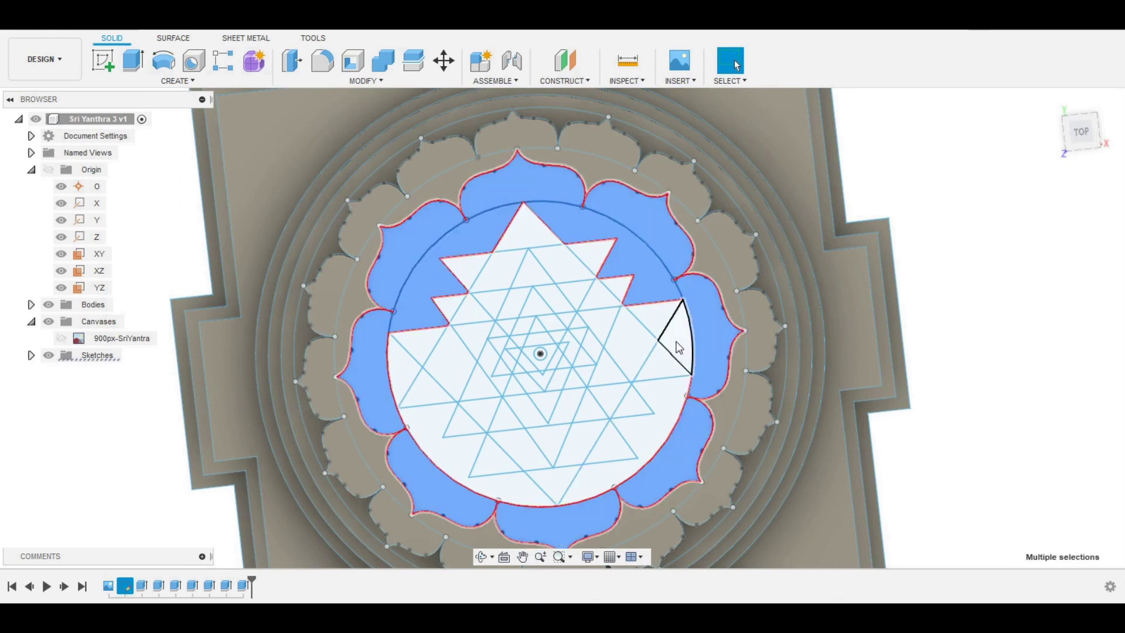
{"action": "mouse_move", "coordinate": [678, 348]}
{"action": "left_mouse_down"}
{"action": "mouse_move", "coordinate": [598, 456]}
{"action": "mouse_move", "coordinate": [515, 494]}
{"action": "mouse_move", "coordinate": [399, 352]}
{"action": "left_mouse_up"}
{"action": "key", "text": "e"}
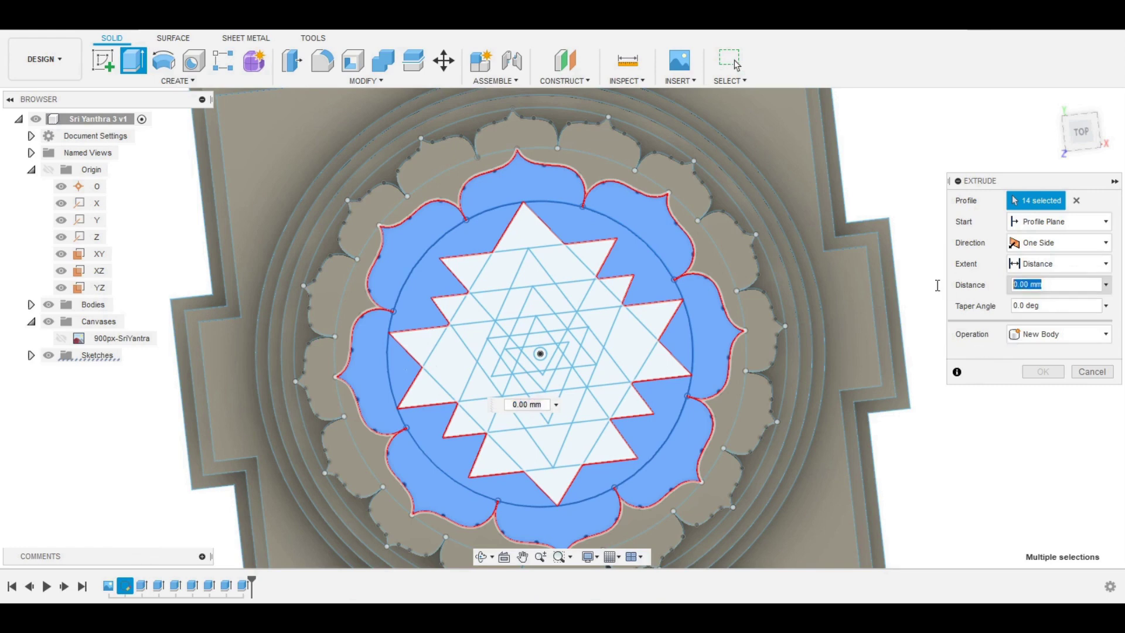
{"action": "type", "text": "50"}
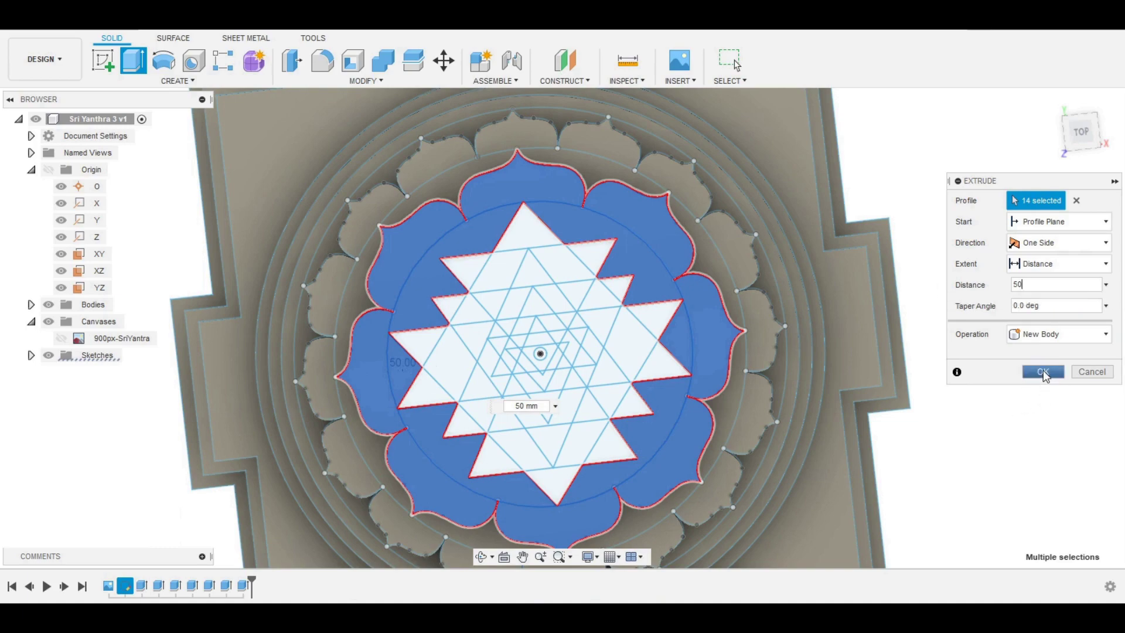
{"action": "left_click", "coordinate": [1043, 372]}
{"action": "mouse_move", "coordinate": [962, 477]}
{"action": "middle_mouse_down", "text": "shift"}
{"action": "mouse_move", "coordinate": [957, 441]}
{"action": "mouse_move", "coordinate": [975, 382]}
{"action": "mouse_move", "coordinate": [967, 469]}
{"action": "middle_mouse_up", "text": "shift"}
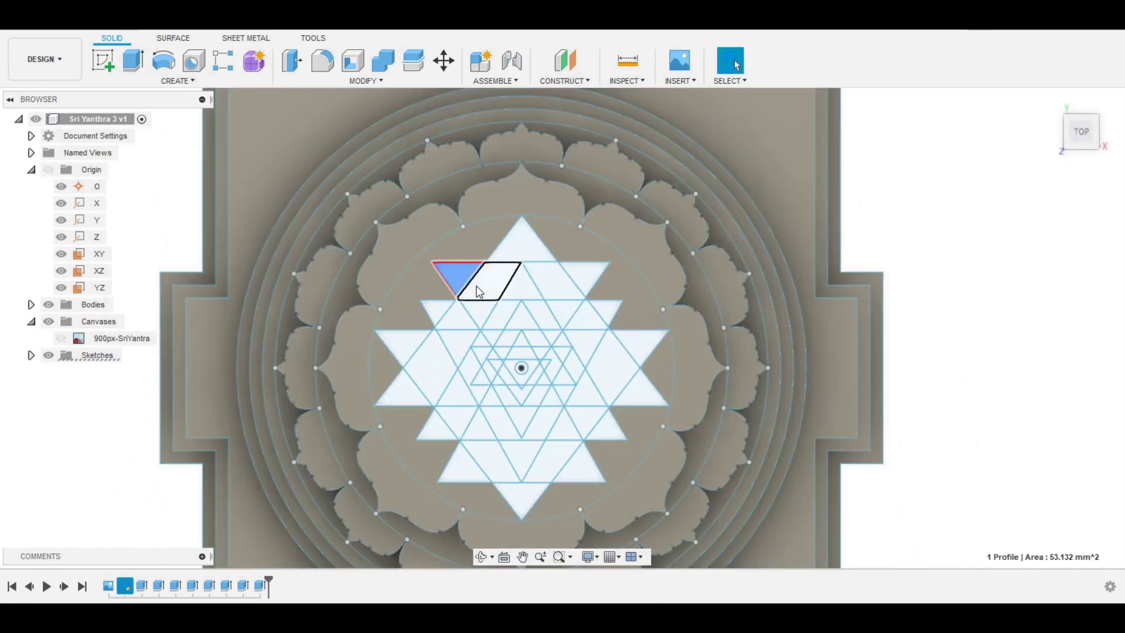
Add the last small and lower triangles to the star ring and extrude it 55 mm.
{"action": "left_click", "coordinate": [577, 280]}
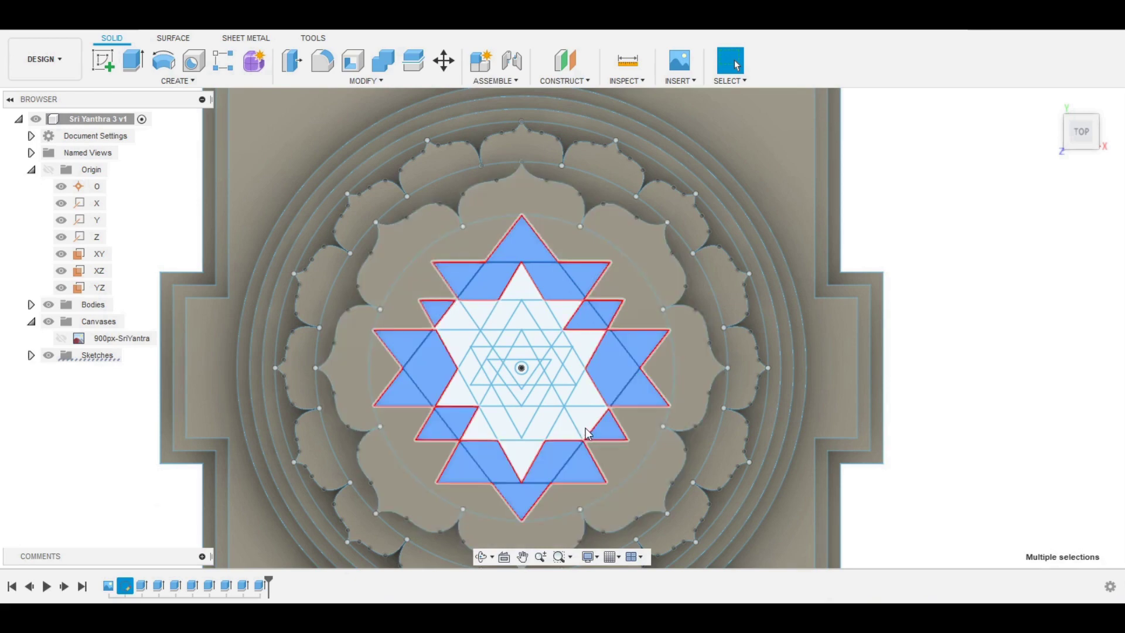
{"action": "scroll", "coordinate": [586, 431], "scroll_direction": "up", "scroll_amount": 5}
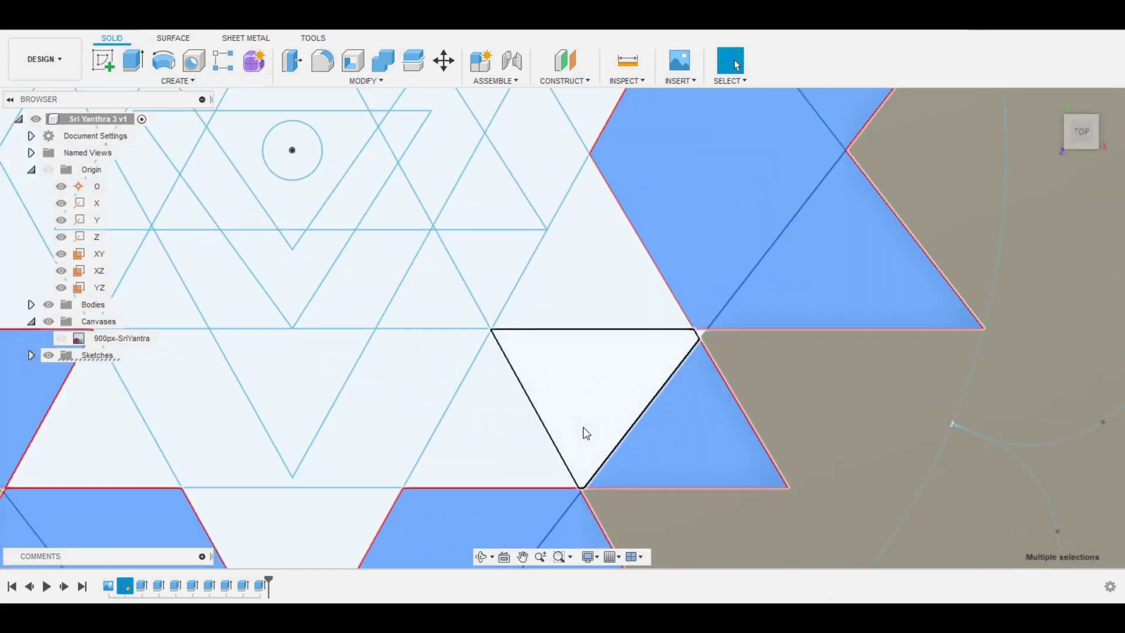
{"action": "left_click", "coordinate": [604, 401]}
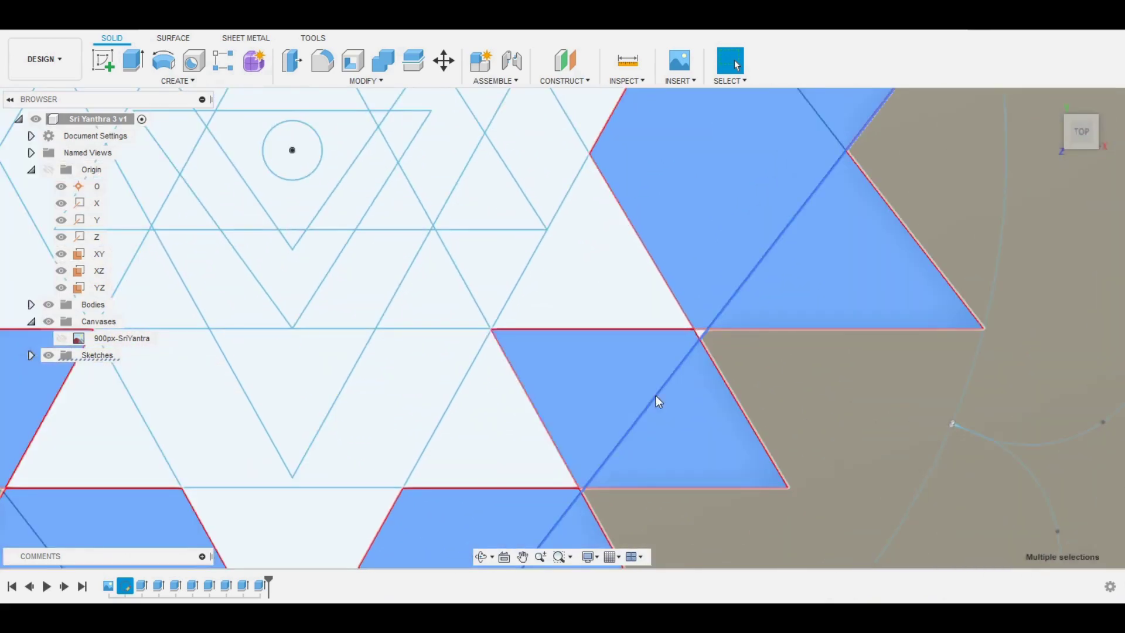
{"action": "scroll", "coordinate": [700, 335], "scroll_direction": "up", "scroll_amount": 5}
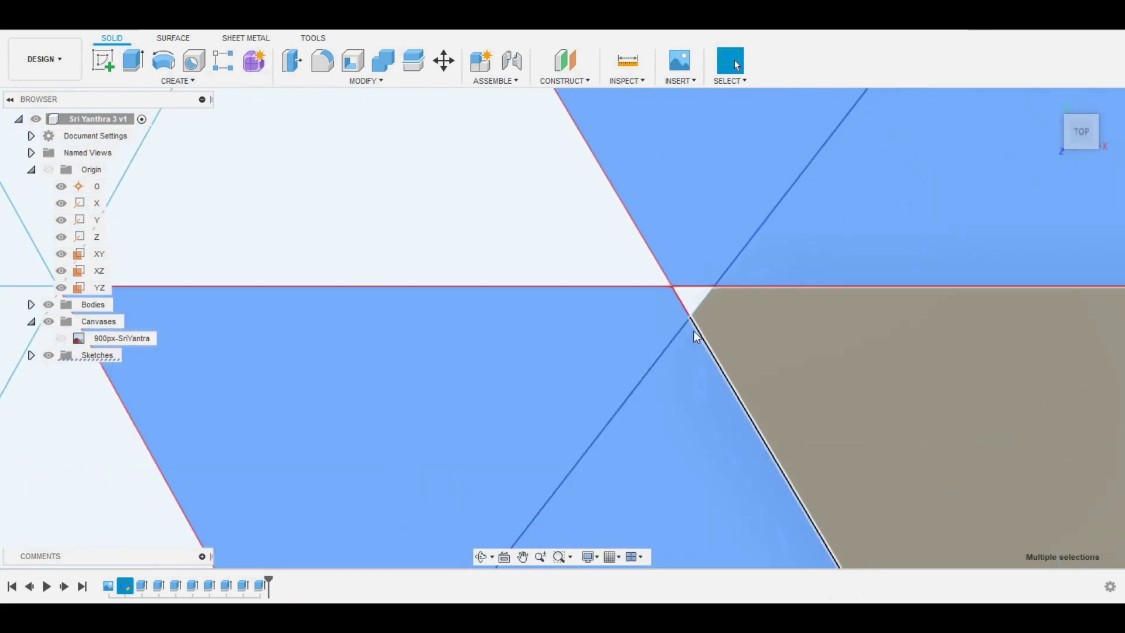
{"action": "scroll", "coordinate": [620, 408], "scroll_direction": "down", "scroll_amount": 10}
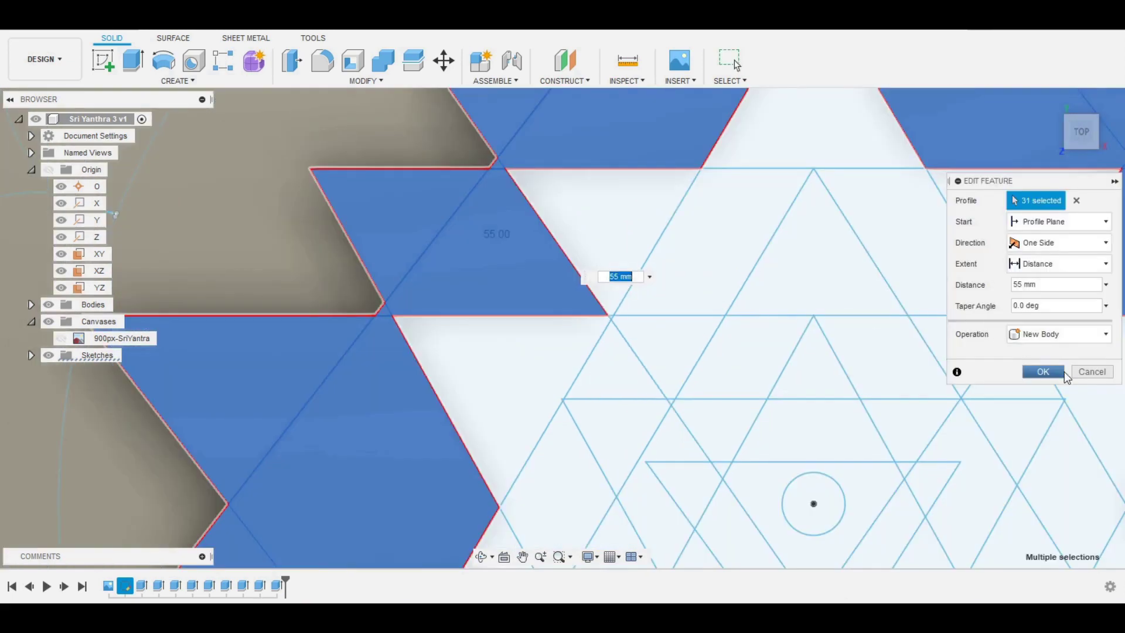
{"action": "left_click", "coordinate": [1043, 372]}
Select the triangles of the next star ring, including the lower ones.
{"action": "scroll", "coordinate": [882, 470], "scroll_direction": "down", "scroll_amount": 5}
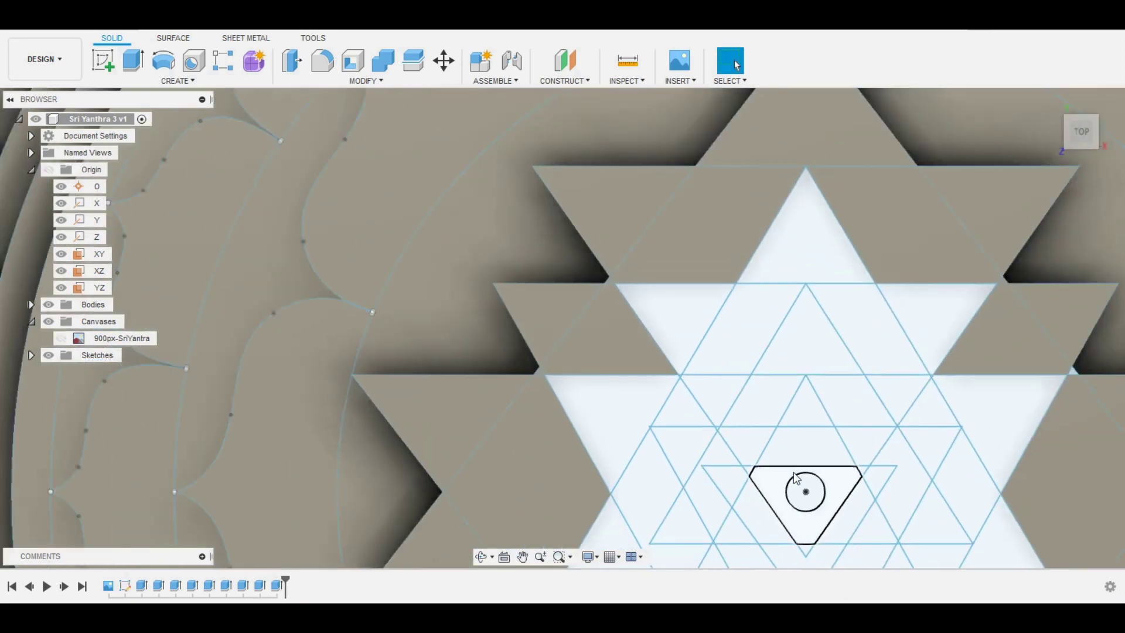
{"action": "scroll", "coordinate": [954, 502], "scroll_direction": "up", "scroll_amount": 3}
{"action": "left_click", "coordinate": [415, 264]}
{"action": "left_click", "coordinate": [522, 182], "text": "shift"}
{"action": "left_click", "coordinate": [637, 251], "text": "shift"}
{"action": "left_click", "coordinate": [656, 386], "text": "shift"}
{"action": "left_click", "coordinate": [551, 263], "text": "shift"}
{"action": "left_click", "coordinate": [414, 334], "text": "shift"}
{"action": "left_click", "coordinate": [365, 357], "text": "shift"}
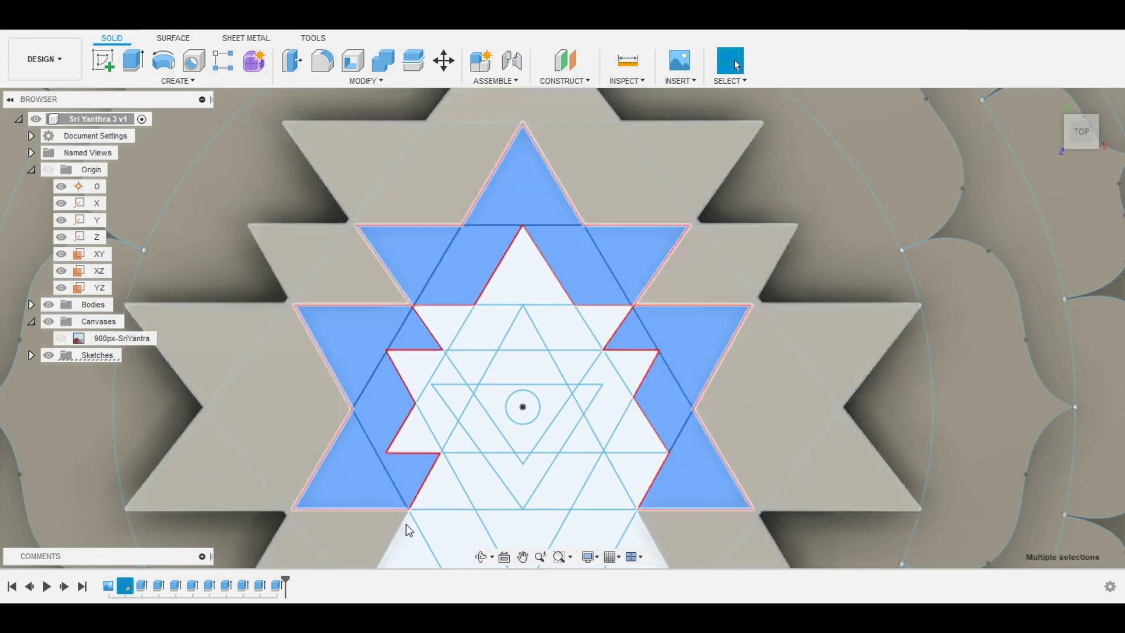
{"action": "middle_click_drag", "start_coordinate": [432, 511], "coordinate": [427, 397]}
{"action": "left_click", "coordinate": [428, 397], "text": "shift"}
Extrude the selected ring plus the downward triangle 60 mm as a new body.
{"action": "key", "text": "e"}
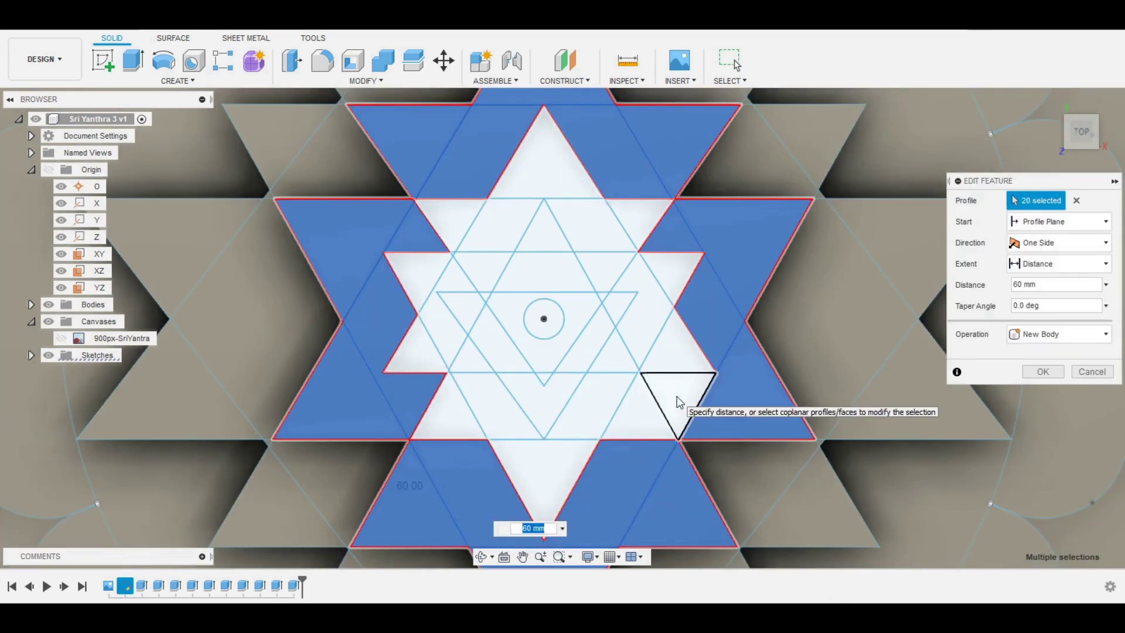
{"action": "left_click", "coordinate": [679, 402]}
{"action": "scroll", "coordinate": [675, 443], "scroll_direction": "up", "scroll_amount": 5}
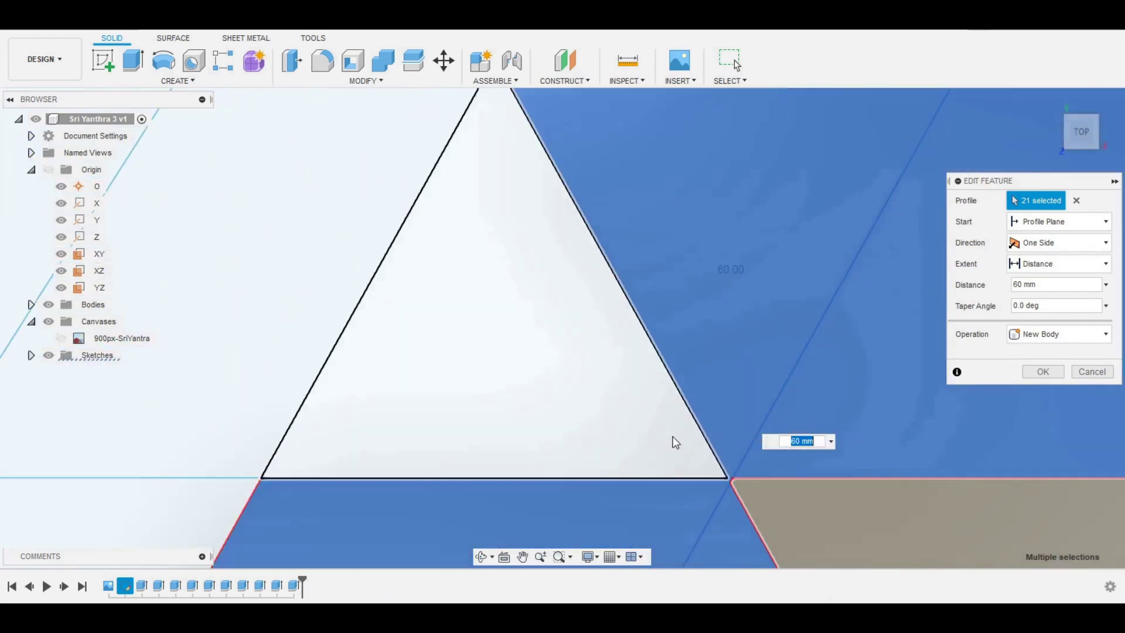
{"action": "scroll", "coordinate": [675, 443], "scroll_direction": "down", "scroll_amount": 5}
{"action": "key", "text": "Return"}
Select the inner star's upper-left, bottom, lower-right, right and upper-right triangles.
{"action": "middle_click_drag", "start_coordinate": [634, 343], "coordinate": [739, 397]}
{"action": "scroll", "coordinate": [494, 230], "scroll_direction": "up", "scroll_amount": 6}
{"action": "left_click", "coordinate": [494, 230]}
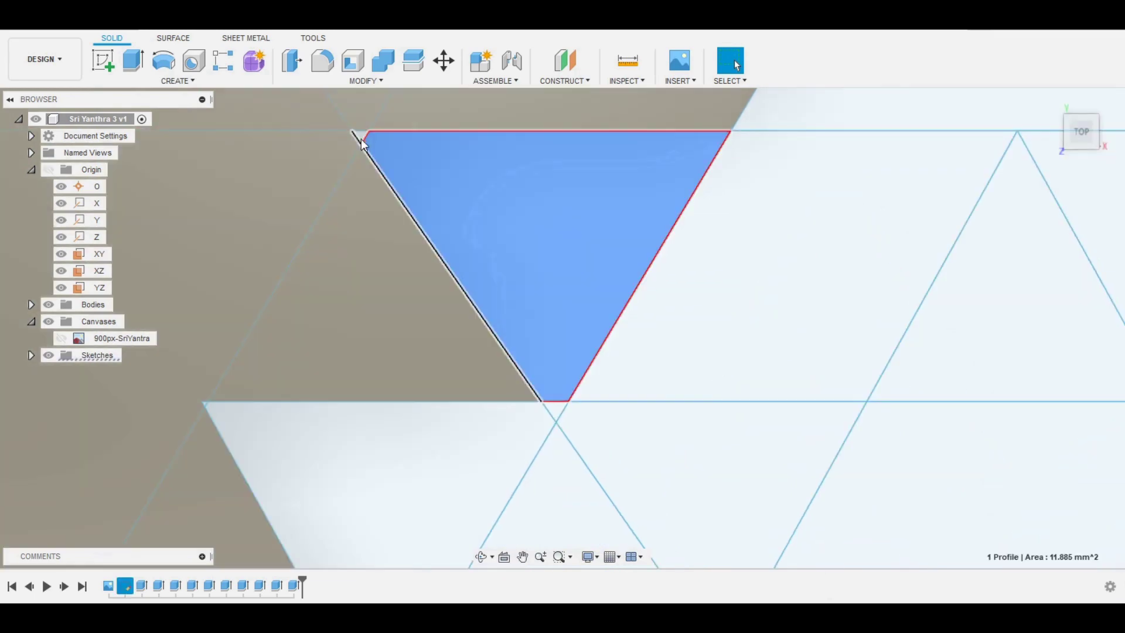
{"action": "scroll", "coordinate": [359, 136], "scroll_direction": "down", "scroll_amount": 6}
{"action": "left_click", "coordinate": [586, 473]}
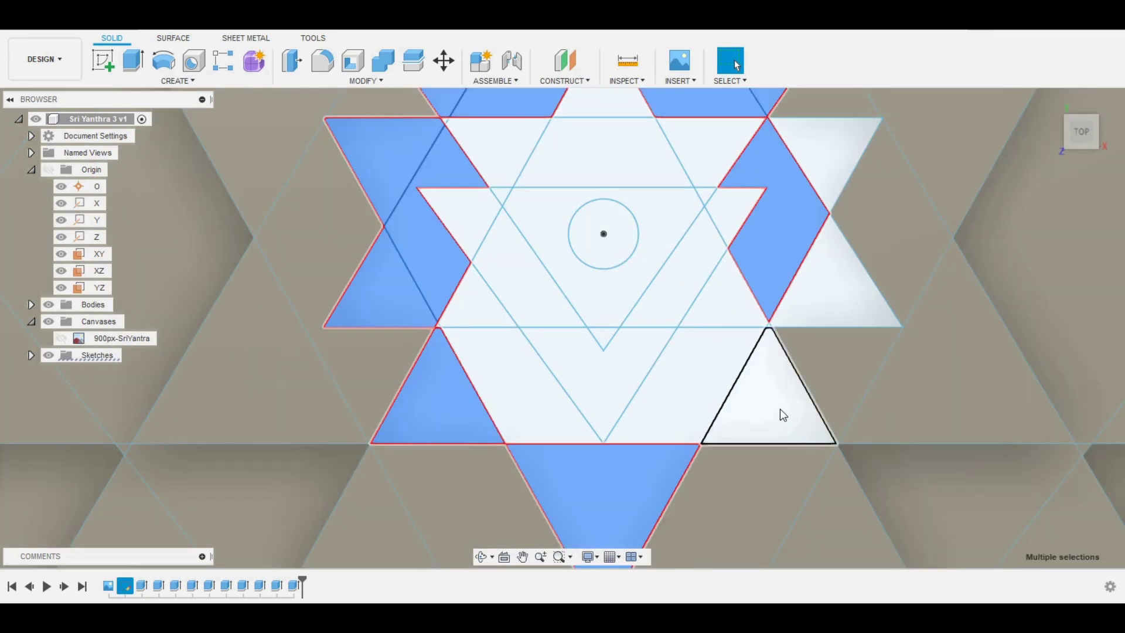
{"action": "left_click", "coordinate": [780, 410]}
{"action": "left_click", "coordinate": [831, 297]}
{"action": "left_click", "coordinate": [815, 156]}
{"action": "scroll", "coordinate": [788, 329], "scroll_direction": "up", "scroll_amount": 5}
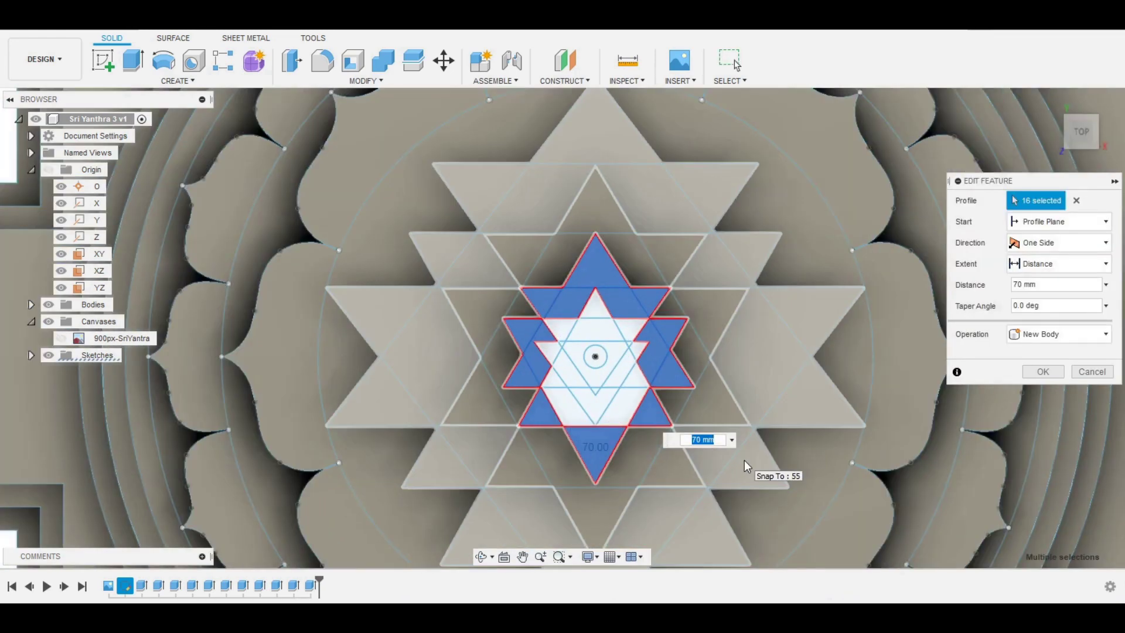
Add the two small triangles beside the bottom point and extrude the selection 65 mm.
{"action": "left_click", "coordinate": [571, 410]}
{"action": "left_click", "coordinate": [612, 413]}
{"action": "scroll", "coordinate": [589, 460], "scroll_direction": "up", "scroll_amount": 4}
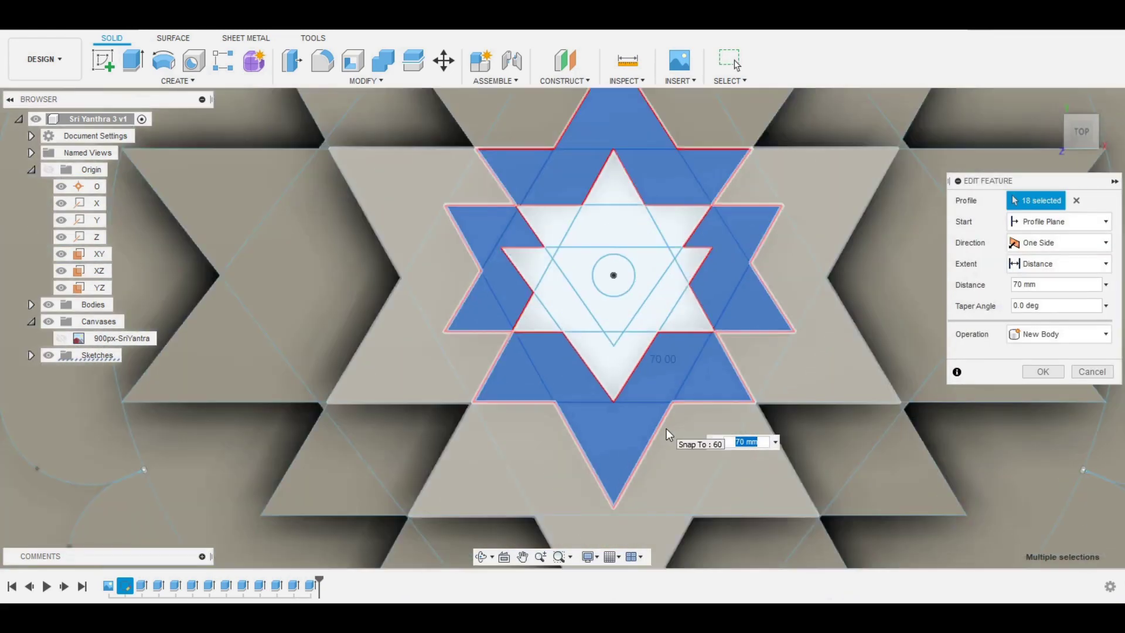
{"action": "scroll", "coordinate": [667, 432], "scroll_direction": "down", "scroll_amount": 3}
{"action": "type", "text": "65"}
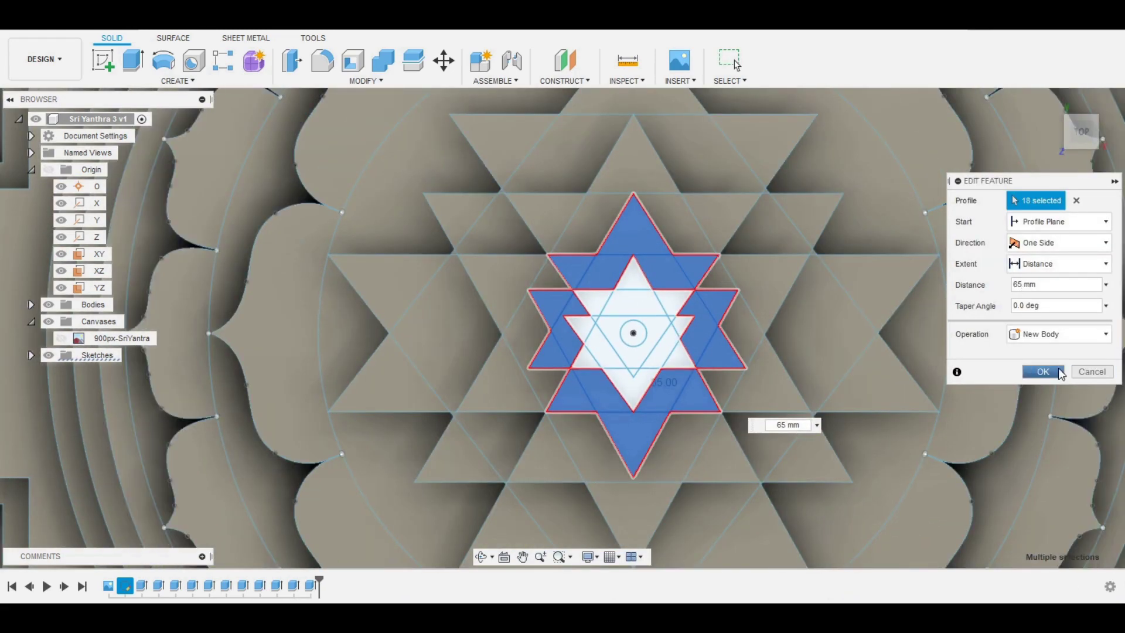
{"action": "left_click", "coordinate": [1043, 372]}
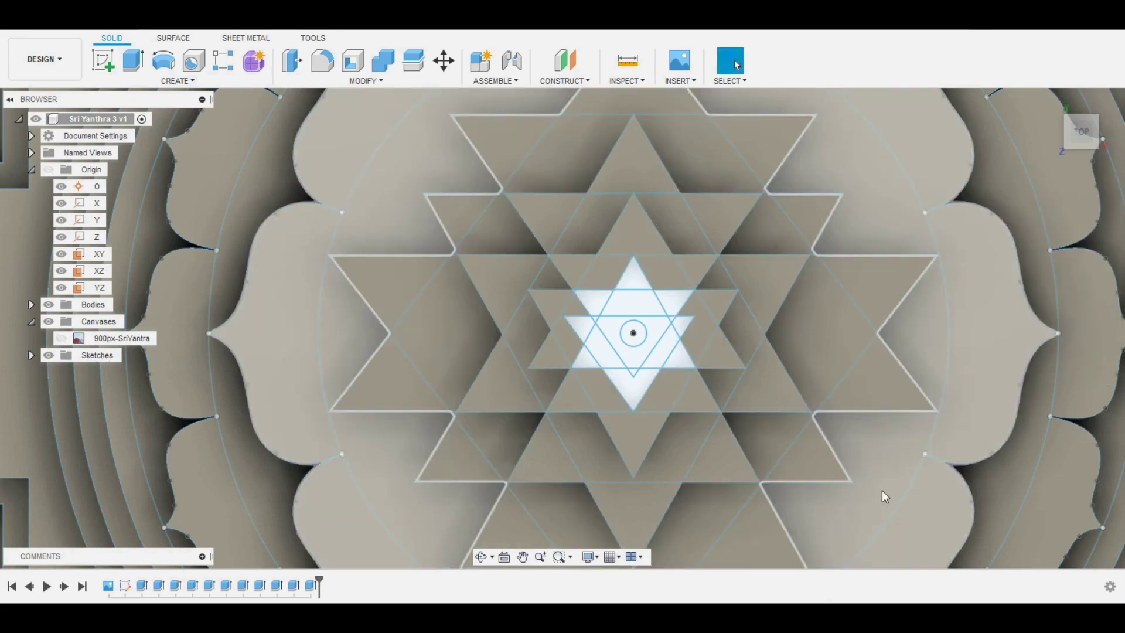
From the top view, start an extrusion with the inner star's left, top, middle and lower-left pieces.
{"action": "mouse_move", "coordinate": [885, 496]}
{"action": "middle_mouse_down", "text": "shift"}
{"action": "mouse_move", "coordinate": [887, 373]}
{"action": "mouse_move", "coordinate": [897, 449]}
{"action": "mouse_move", "coordinate": [897, 389]}
{"action": "mouse_move", "coordinate": [881, 371]}
{"action": "mouse_move", "coordinate": [871, 377]}
{"action": "mouse_move", "coordinate": [878, 434]}
{"action": "mouse_move", "coordinate": [849, 492]}
{"action": "mouse_move", "coordinate": [889, 470]}
{"action": "middle_mouse_up", "text": "shift"}
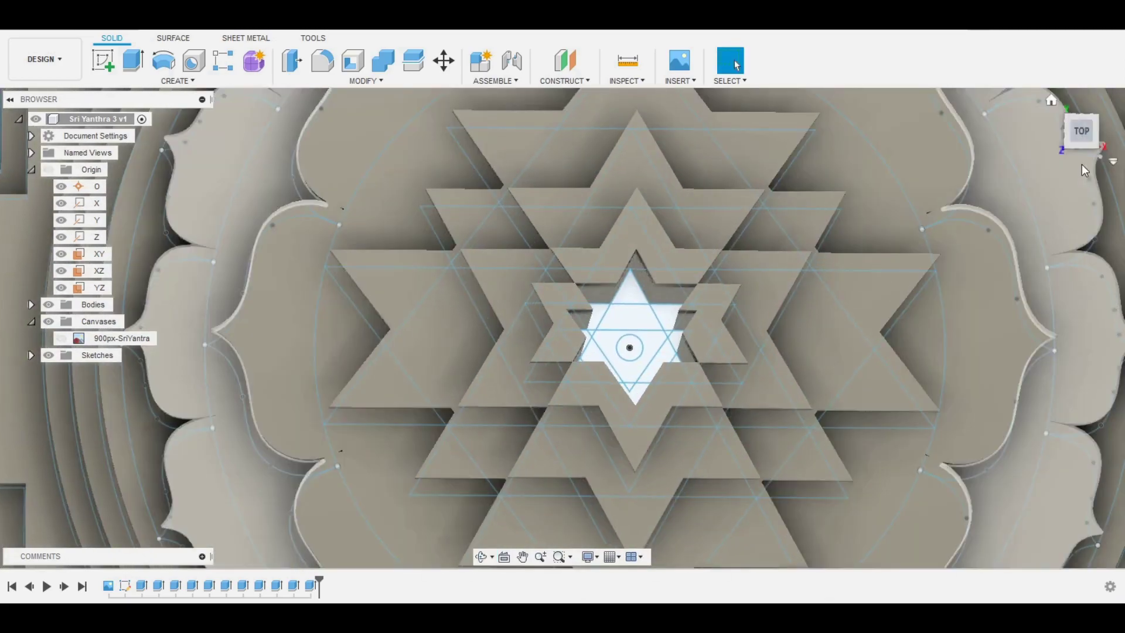
{"action": "left_click", "coordinate": [1077, 140]}
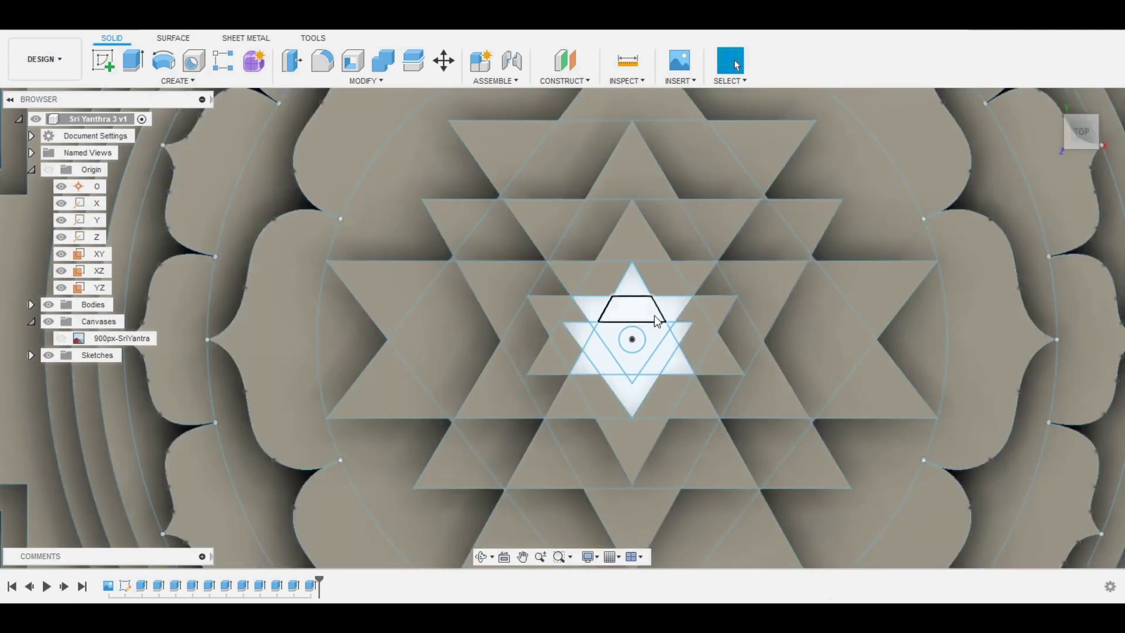
{"action": "scroll", "coordinate": [657, 319], "scroll_direction": "up", "scroll_amount": 4}
{"action": "scroll", "coordinate": [569, 311], "scroll_direction": "up", "scroll_amount": 3}
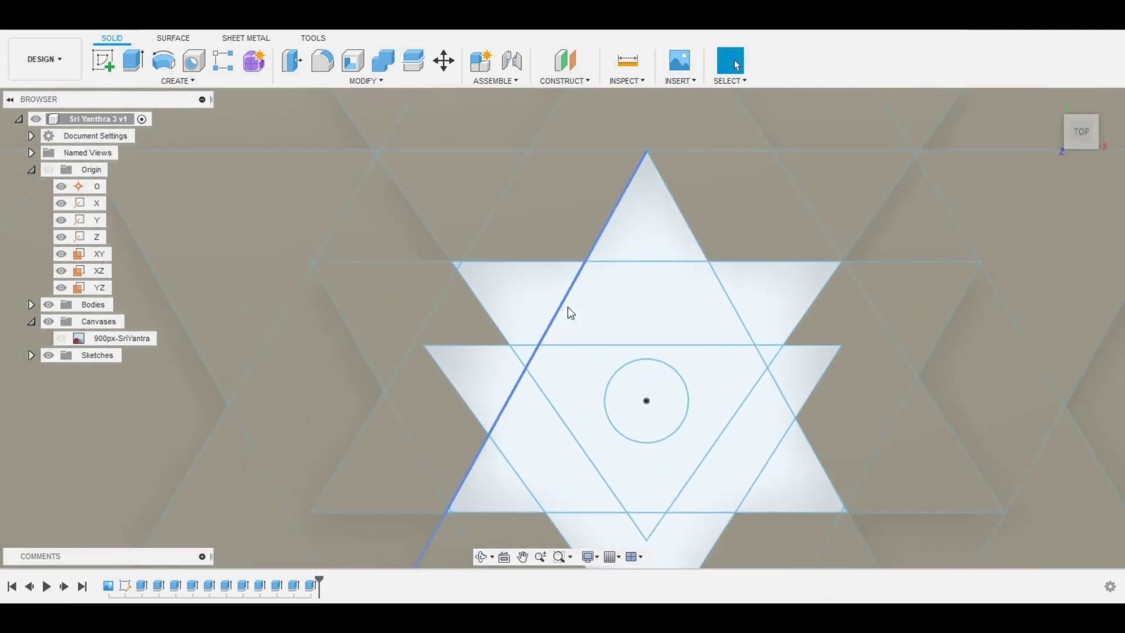
{"action": "left_click", "coordinate": [142, 60]}
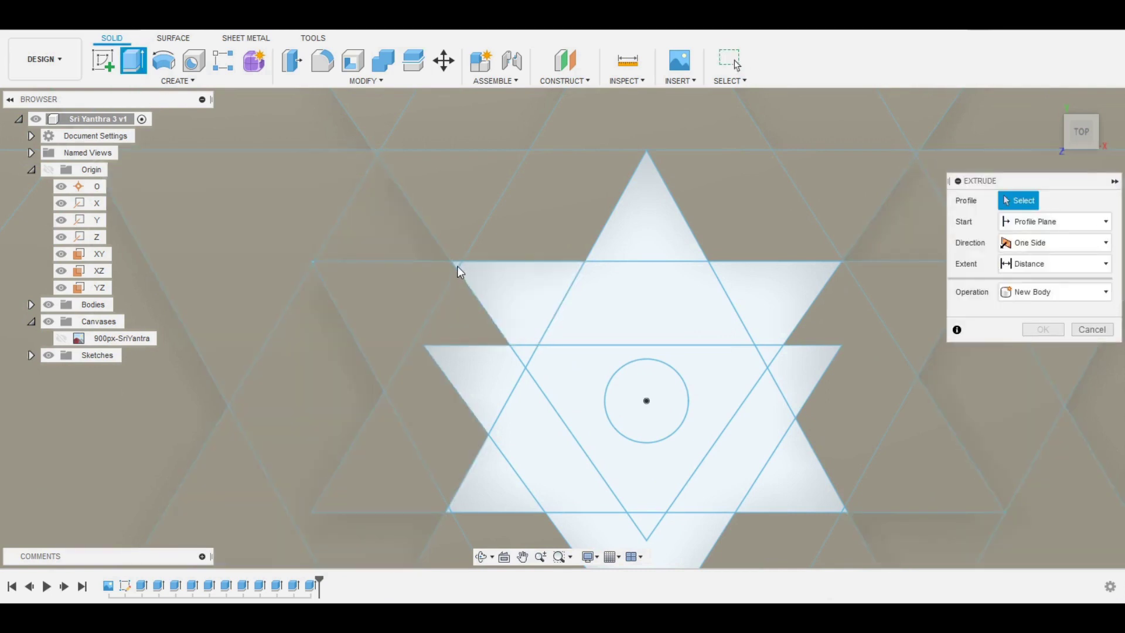
{"action": "scroll", "coordinate": [457, 266], "scroll_direction": "up", "scroll_amount": 2}
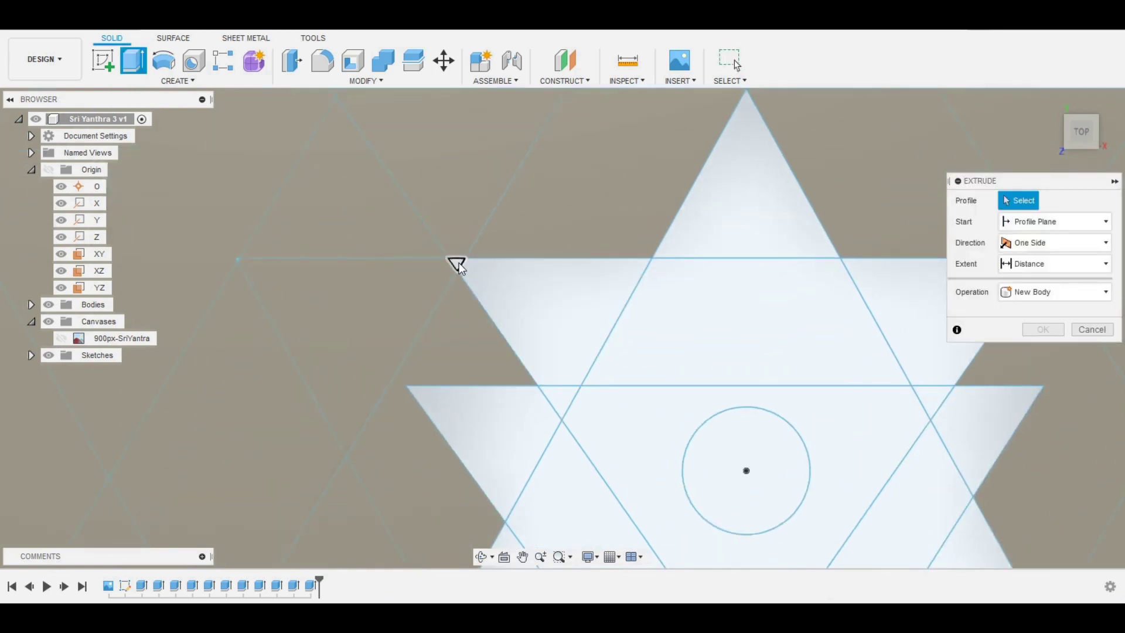
{"action": "left_click", "coordinate": [460, 264]}
{"action": "left_click", "coordinate": [748, 183]}
{"action": "left_click", "coordinate": [709, 318]}
{"action": "left_click", "coordinate": [709, 318]}
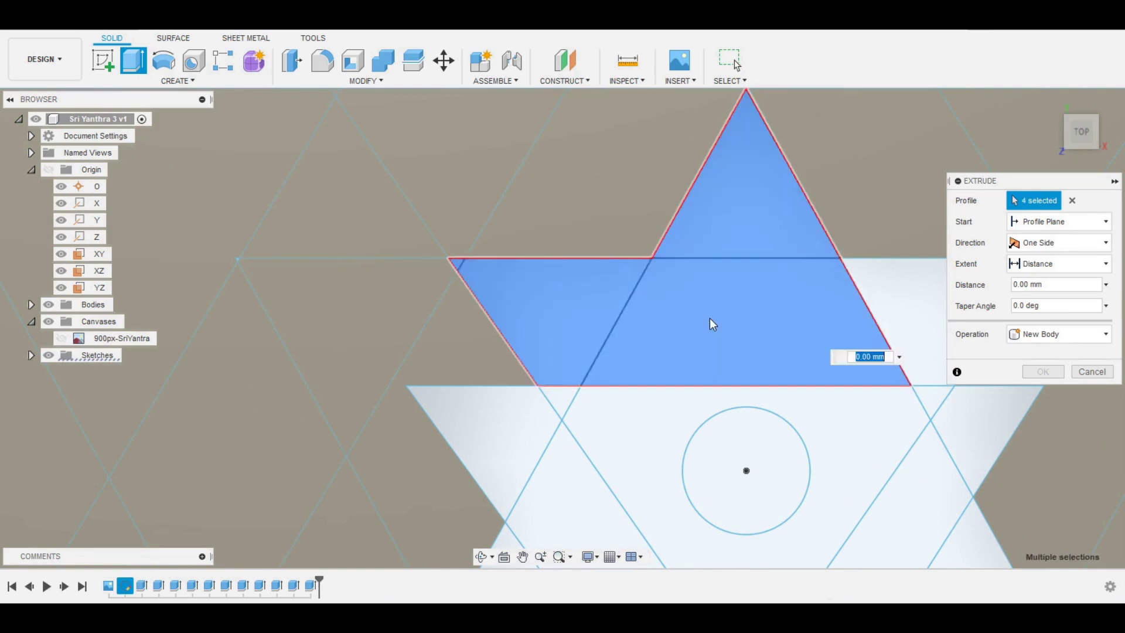
{"action": "left_click", "coordinate": [489, 417]}
{"action": "left_click", "coordinate": [580, 492]}
Add the remaining inner star pieces and extrude all 14 profiles as a new body, entering 4 as distance.
{"action": "middle_click_drag", "start_coordinate": [841, 418], "coordinate": [571, 280]}
{"action": "left_click", "coordinate": [686, 199]}
{"action": "left_click", "coordinate": [707, 275]}
{"action": "scroll", "coordinate": [779, 494], "scroll_direction": "up", "scroll_amount": 2}
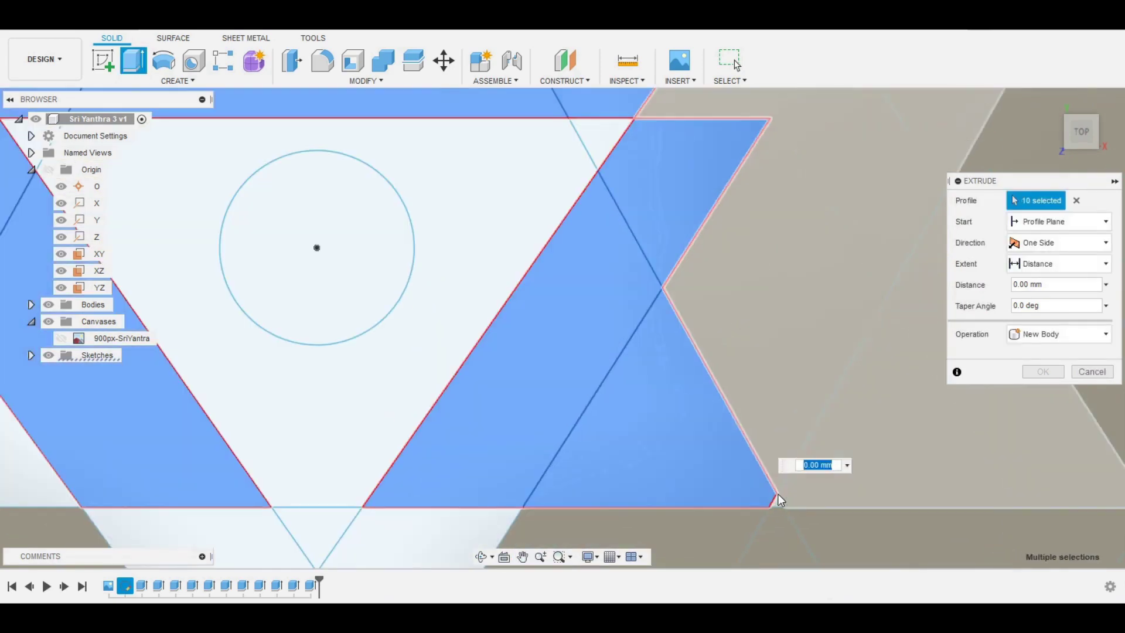
{"action": "scroll", "coordinate": [600, 467], "scroll_direction": "down", "scroll_amount": 3}
{"action": "left_click", "coordinate": [600, 463]}
{"action": "left_click", "coordinate": [249, 470]}
{"action": "scroll", "coordinate": [244, 469], "scroll_direction": "up", "scroll_amount": 3}
{"action": "scroll", "coordinate": [626, 377], "scroll_direction": "down", "scroll_amount": 5}
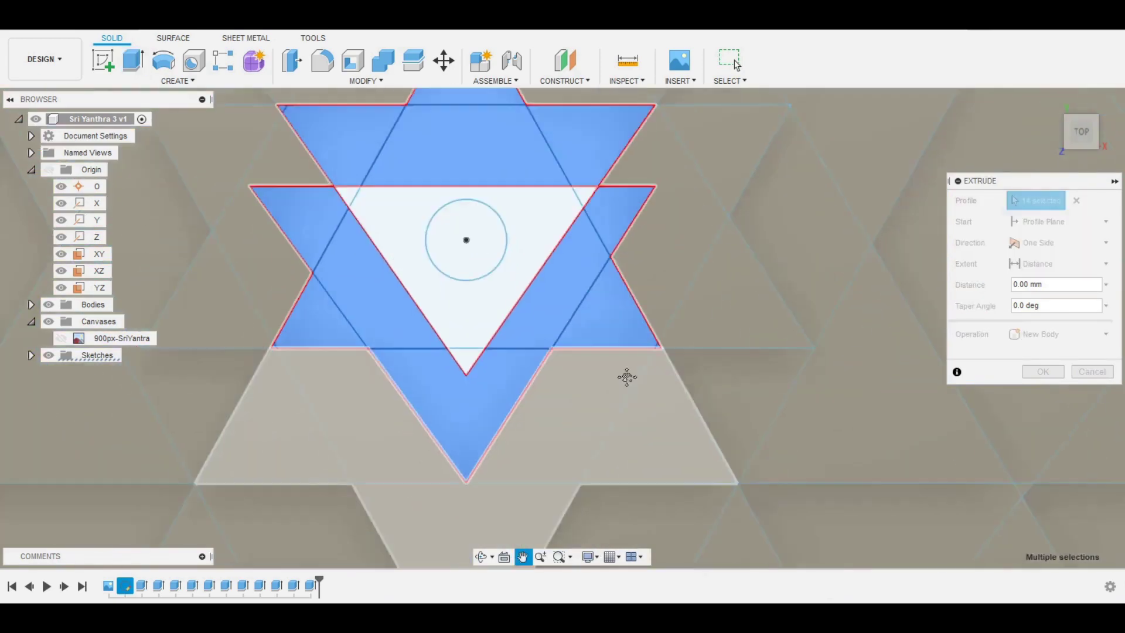
{"action": "type", "text": "4"}
{"action": "left_click", "coordinate": [1045, 372]}
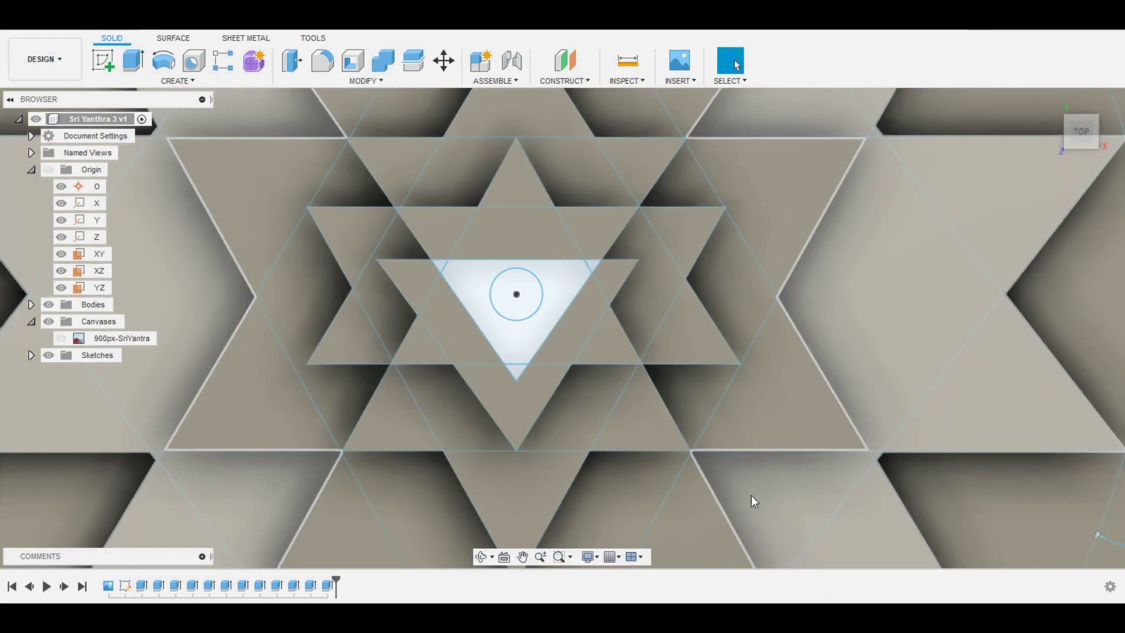
{"action": "mouse_move", "coordinate": [759, 469]}
{"action": "middle_mouse_down", "text": "shift"}
{"action": "mouse_move", "coordinate": [784, 486]}
{"action": "mouse_move", "coordinate": [771, 484]}
{"action": "middle_mouse_up", "text": "shift"}
{"action": "key", "text": "Escape"}
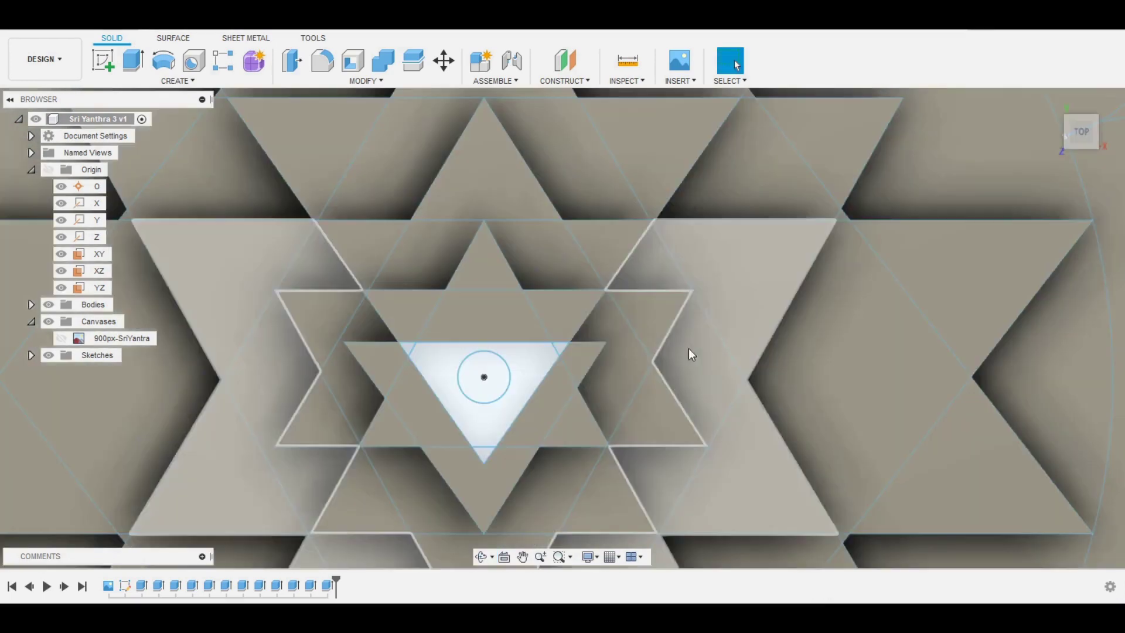
Extrude the small corner triangle 75 mm.
{"action": "left_click", "coordinate": [403, 347]}
{"action": "key", "text": "e"}
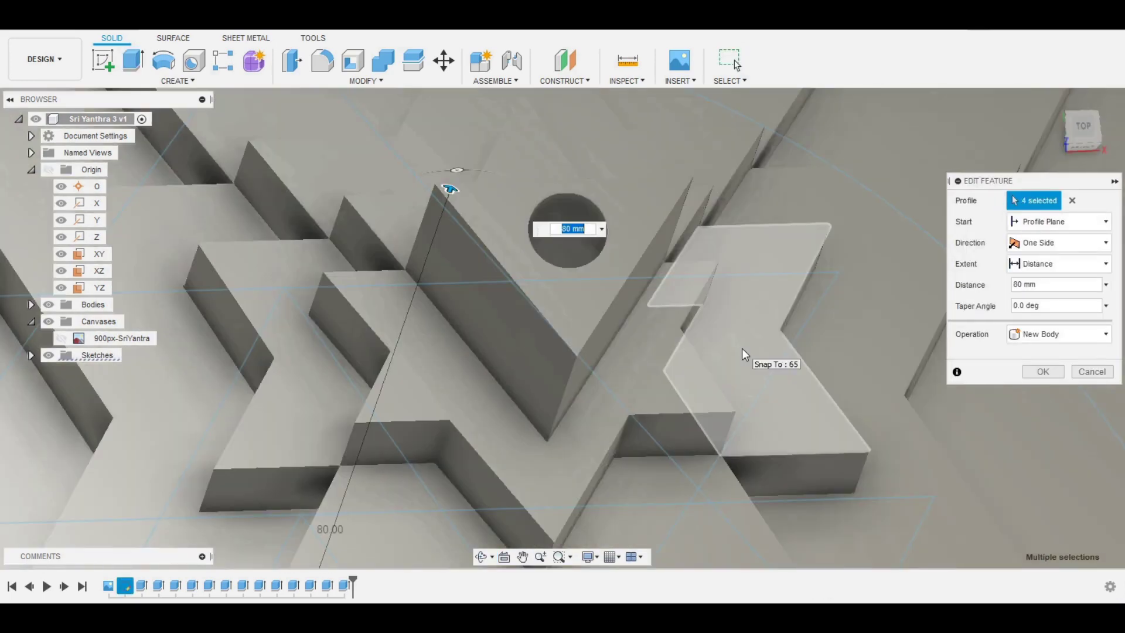
{"action": "type", "text": "75"}
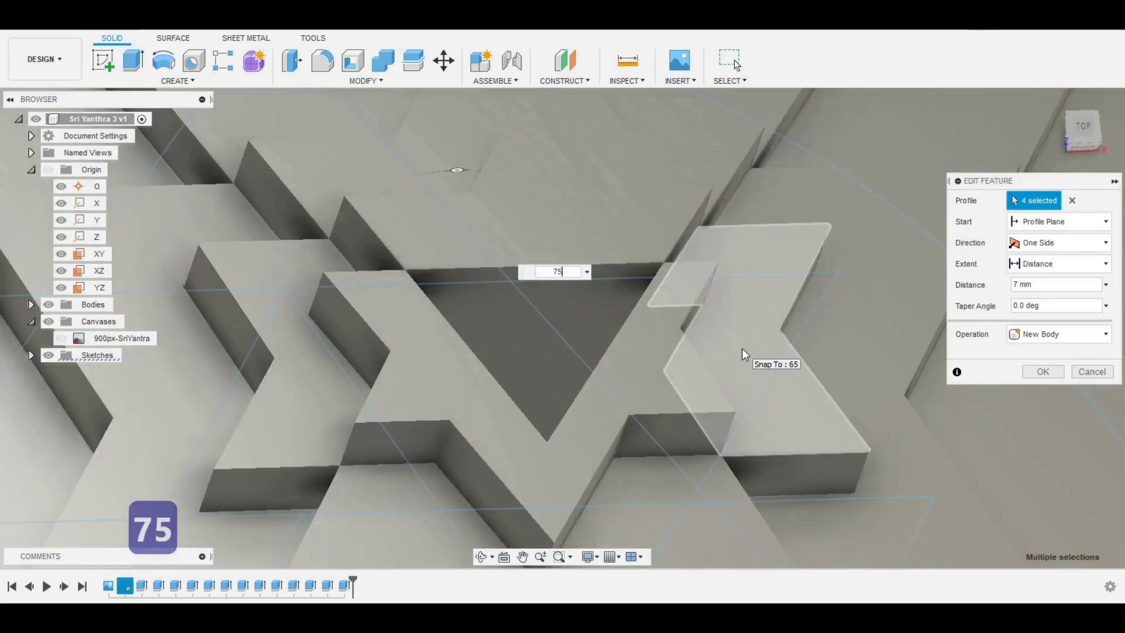
{"action": "left_click", "coordinate": [1046, 373]}
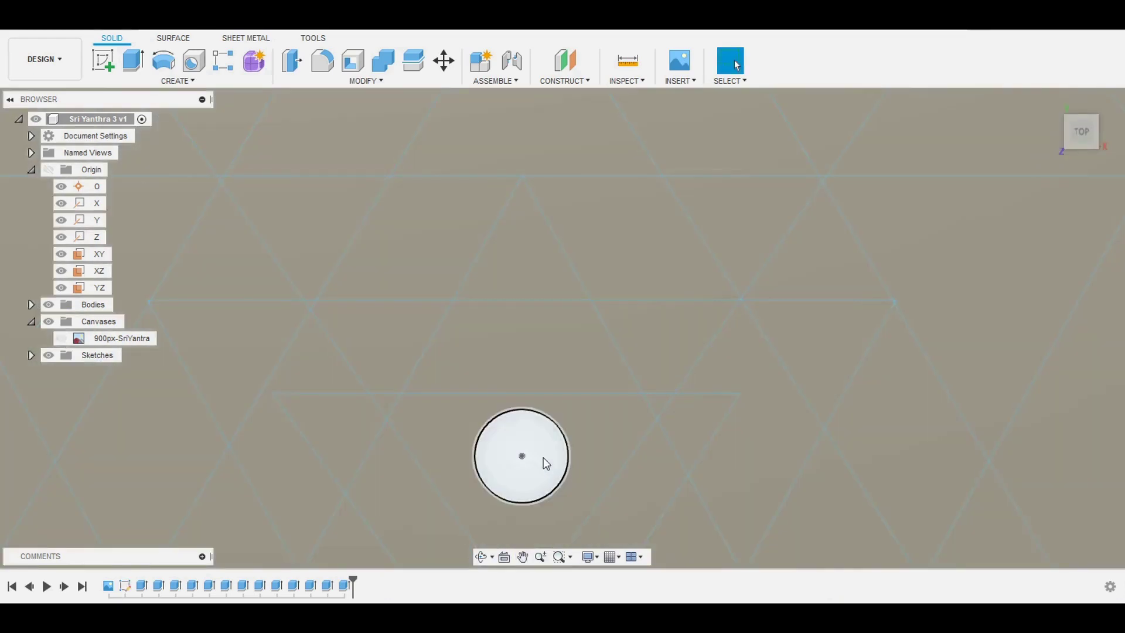
Extrude the central circle 80 mm as a new body.
{"action": "left_click", "coordinate": [543, 457]}
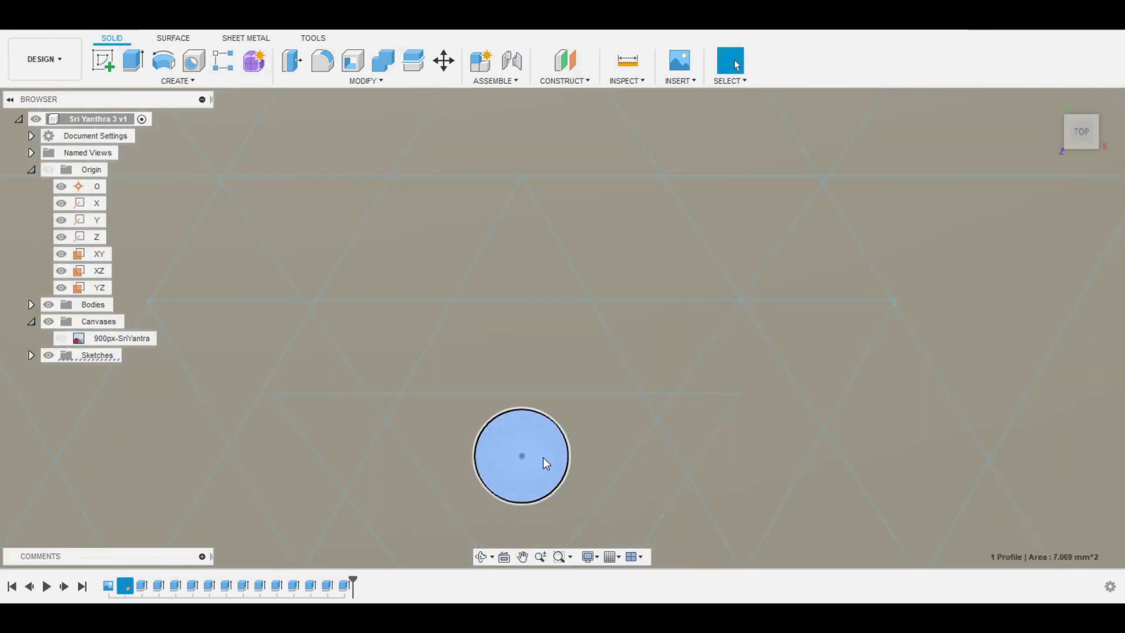
{"action": "key", "text": "e"}
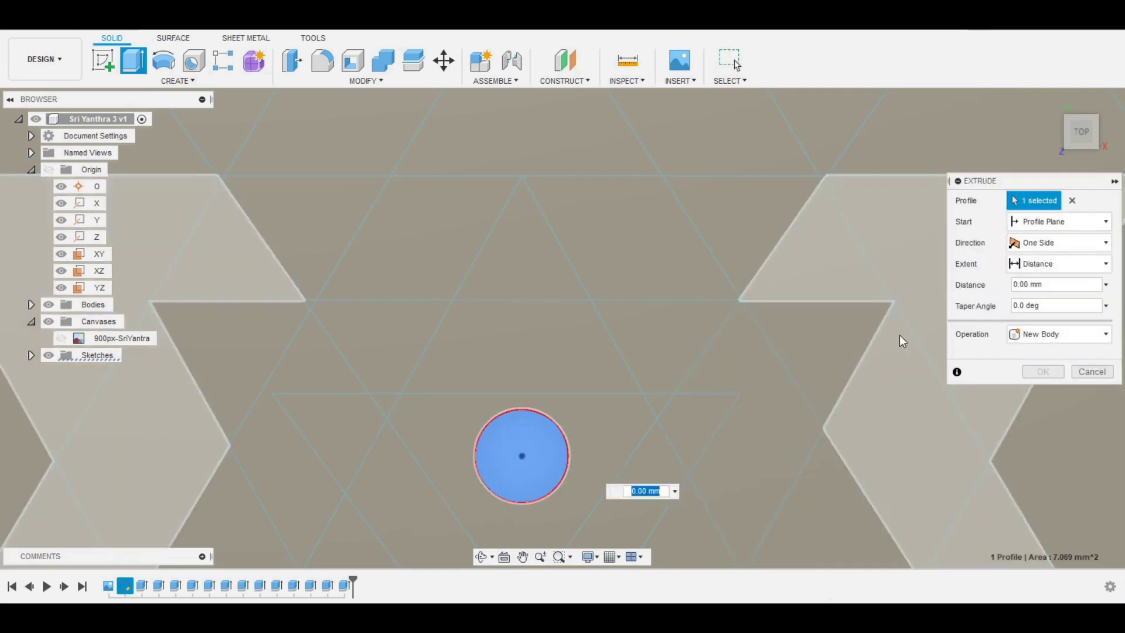
{"action": "type", "text": "80"}
{"action": "left_click", "coordinate": [1060, 334]}
{"action": "left_click", "coordinate": [1037, 402]}
{"action": "left_click", "coordinate": [1043, 373]}
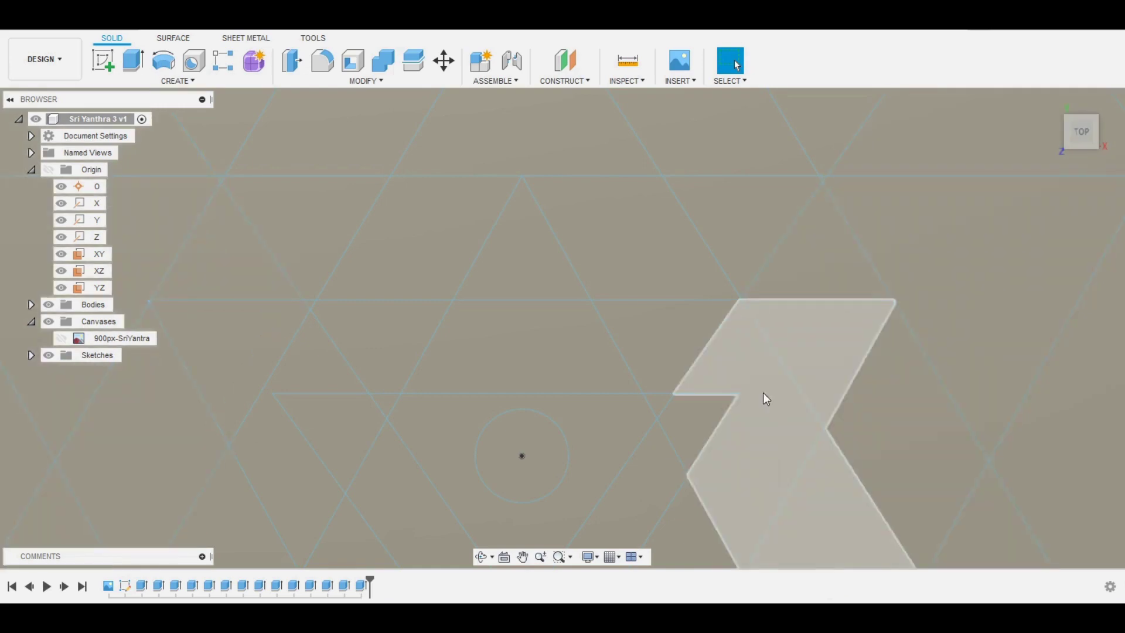
{"action": "scroll", "coordinate": [753, 410], "scroll_direction": "up", "scroll_amount": 2}
{"action": "scroll", "coordinate": [753, 410], "scroll_direction": "down", "scroll_amount": 10}
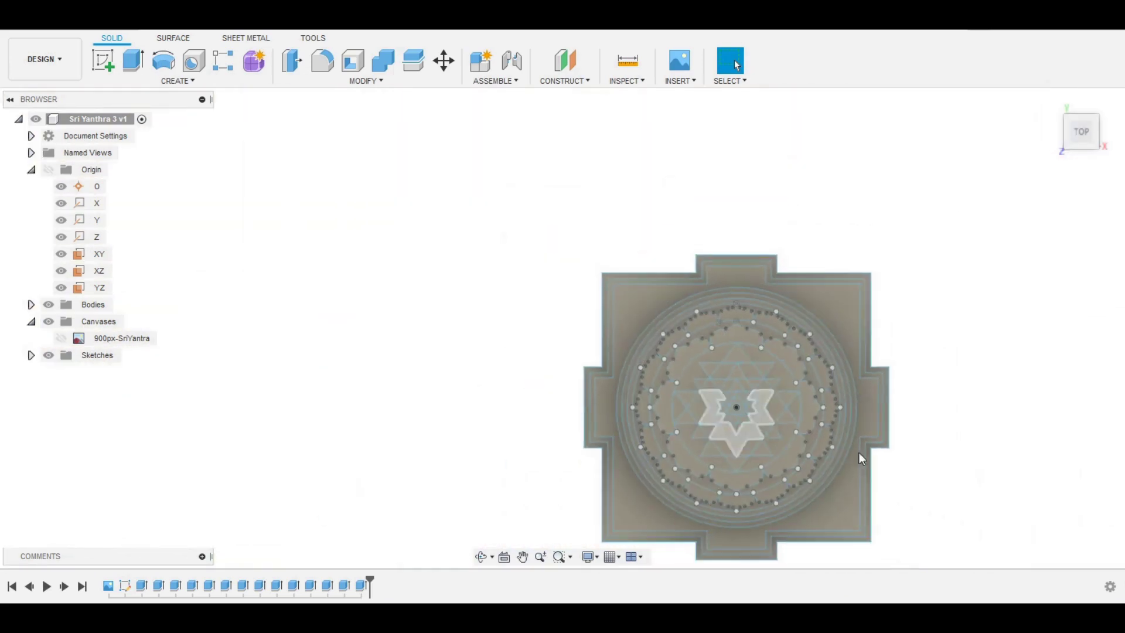
Tilt the stepped yantra into a 3D view and start a new sketch.
{"action": "mouse_move", "coordinate": [952, 450]}
{"action": "middle_mouse_down"}
{"action": "mouse_move", "coordinate": [821, 386]}
{"action": "mouse_move", "coordinate": [767, 468]}
{"action": "mouse_move", "coordinate": [776, 414]}
{"action": "mouse_move", "coordinate": [729, 338]}
{"action": "middle_mouse_up"}
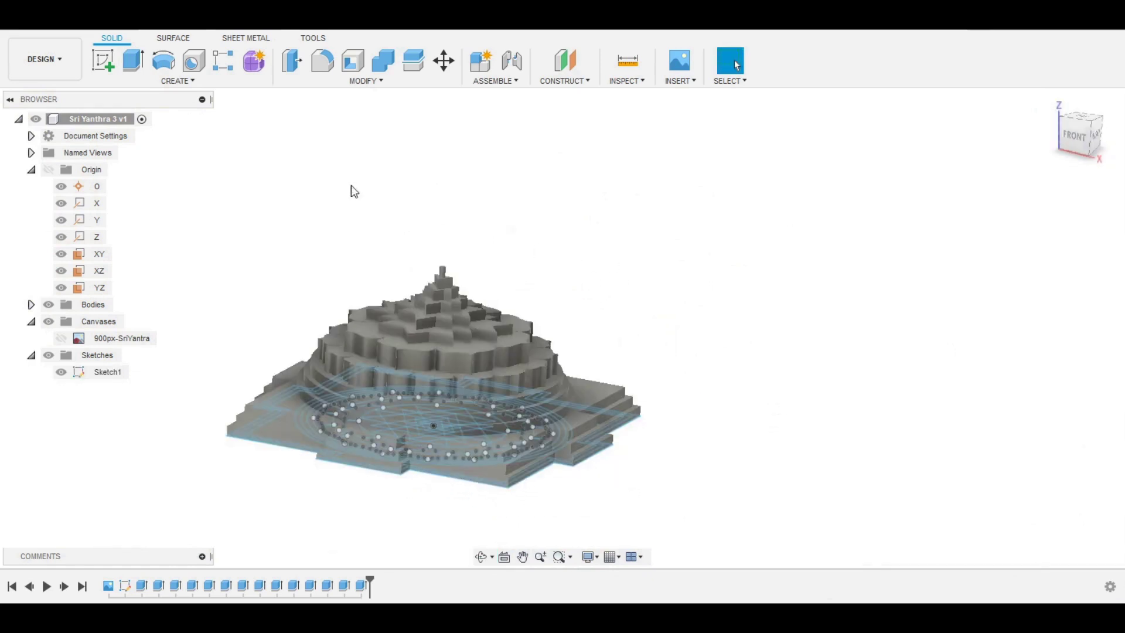
{"action": "left_click", "coordinate": [101, 61]}
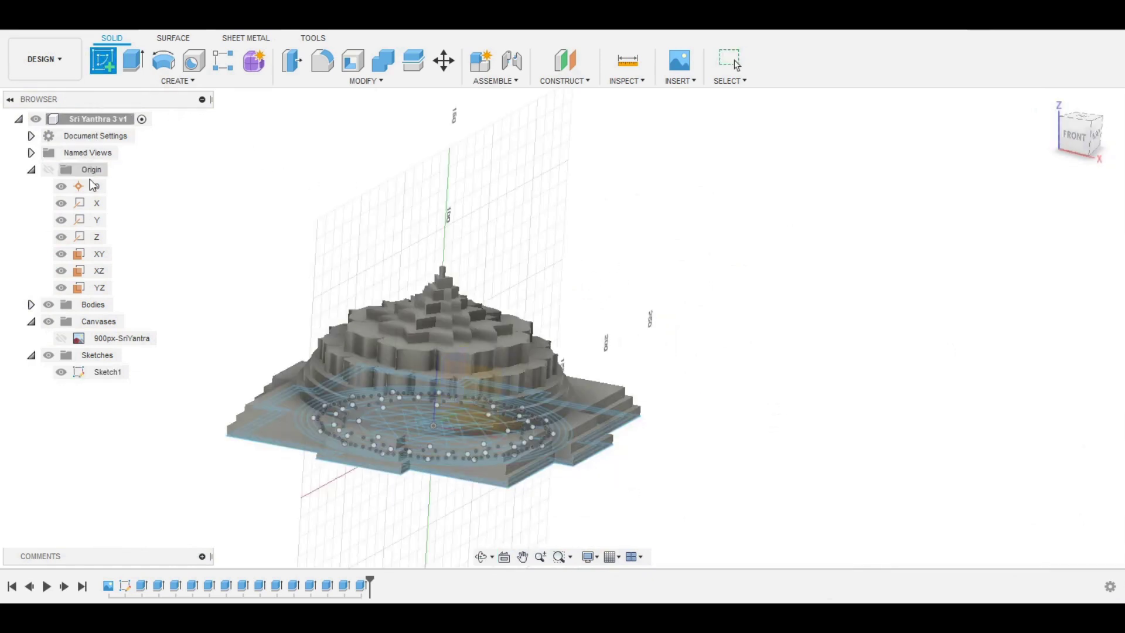
Place the sketch on the XZ plane and project the tier's vertical and curved edges into it.
{"action": "left_click", "coordinate": [99, 270]}
{"action": "key", "text": "p"}
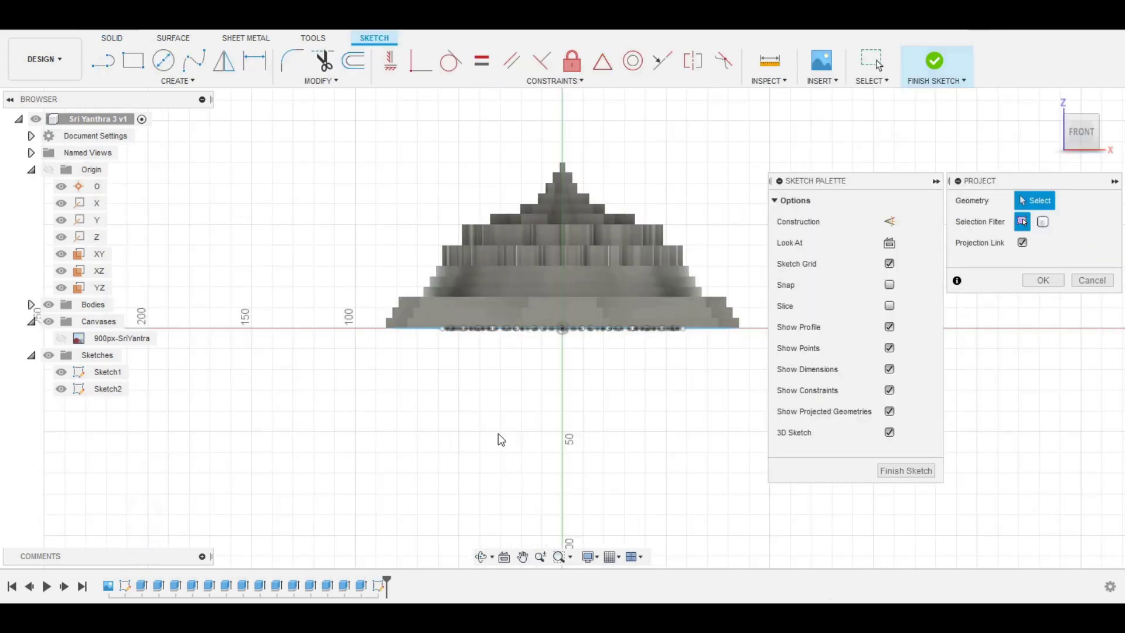
{"action": "scroll", "coordinate": [459, 231], "scroll_direction": "up", "scroll_amount": 8}
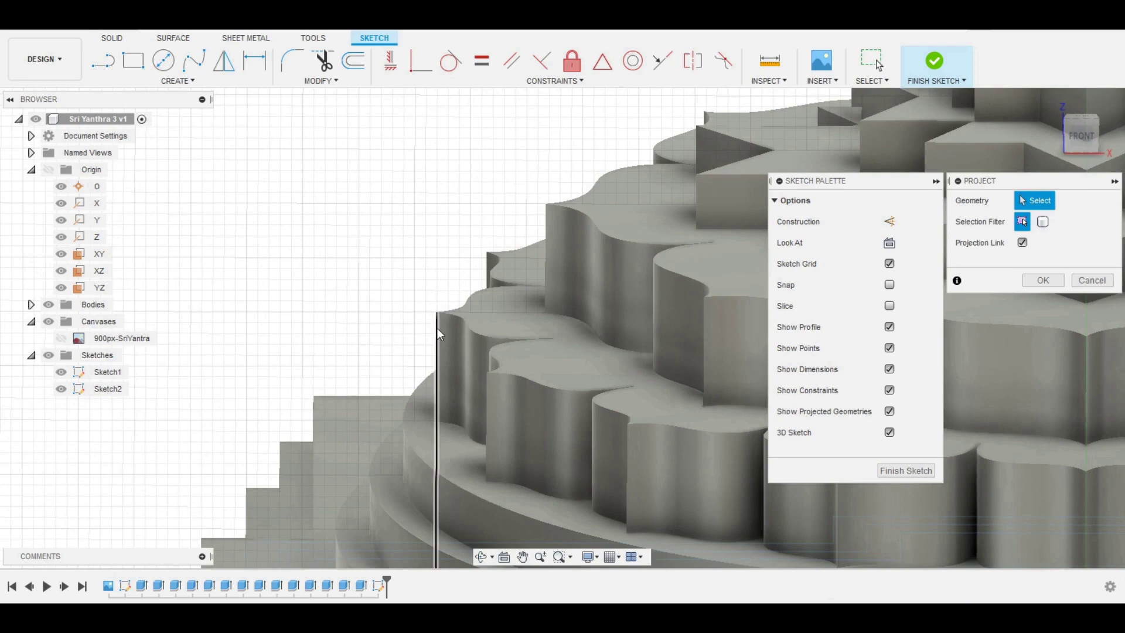
{"action": "left_click", "coordinate": [438, 328]}
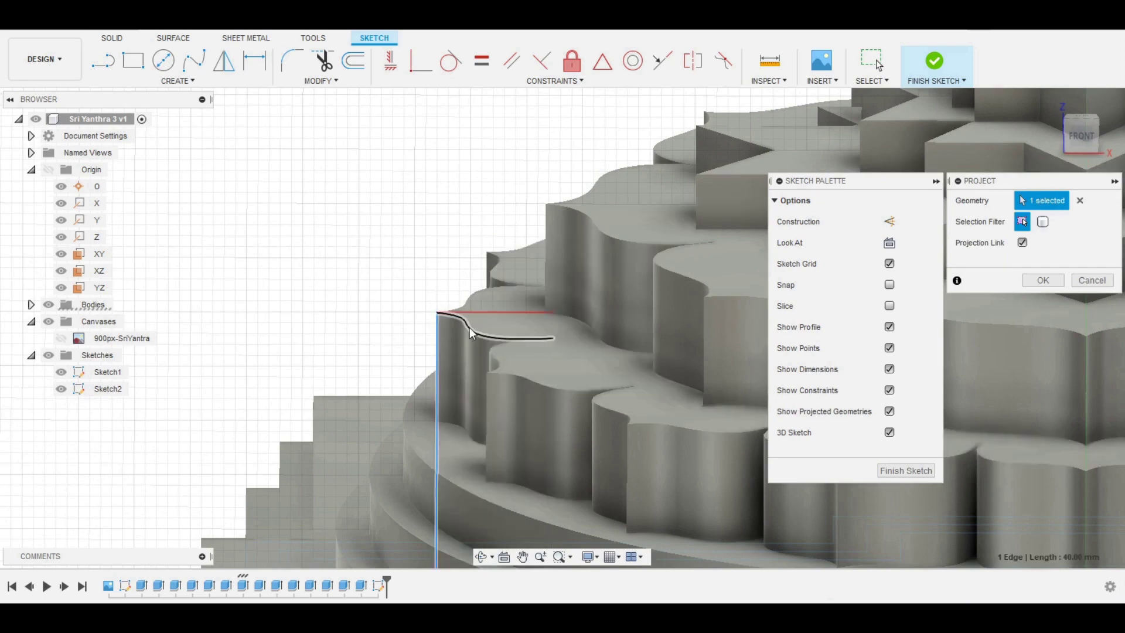
{"action": "left_click", "coordinate": [469, 330]}
{"action": "left_click", "coordinate": [470, 296]}
{"action": "left_click", "coordinate": [571, 216]}
{"action": "left_click", "coordinate": [575, 210]}
{"action": "left_click", "coordinate": [600, 177]}
{"action": "left_click", "coordinate": [698, 146]}
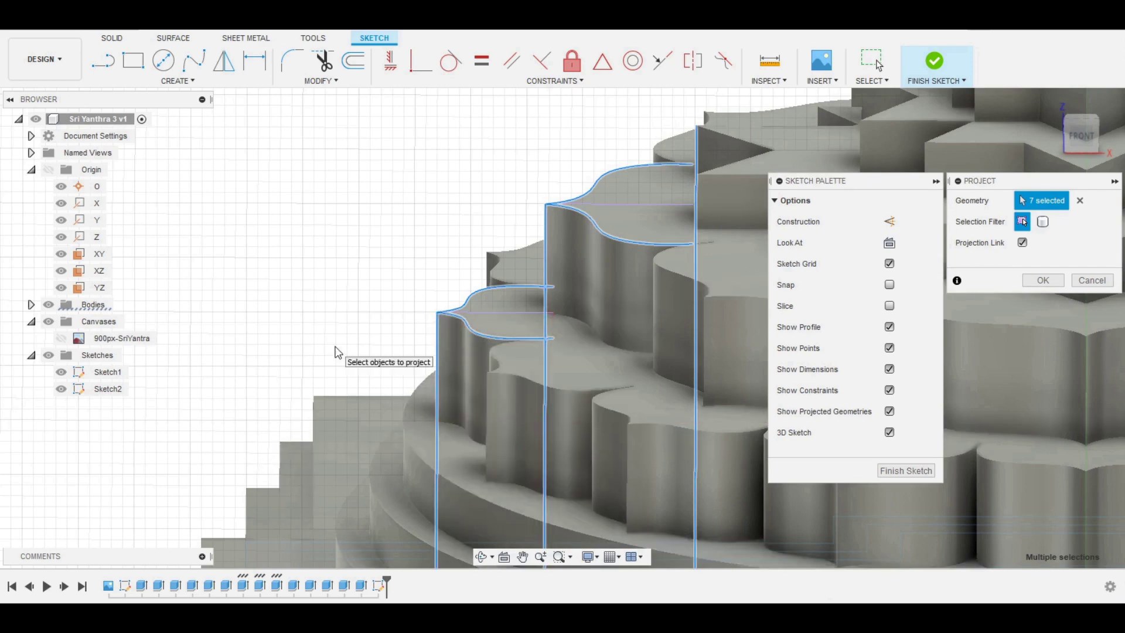
Project the lower and upper lotus ring faces and confirm the 11 projected edges.
{"action": "middle_click_drag", "start_coordinate": [304, 329], "coordinate": [143, 246]}
{"action": "scroll", "coordinate": [280, 378], "scroll_direction": "down", "scroll_amount": 4}
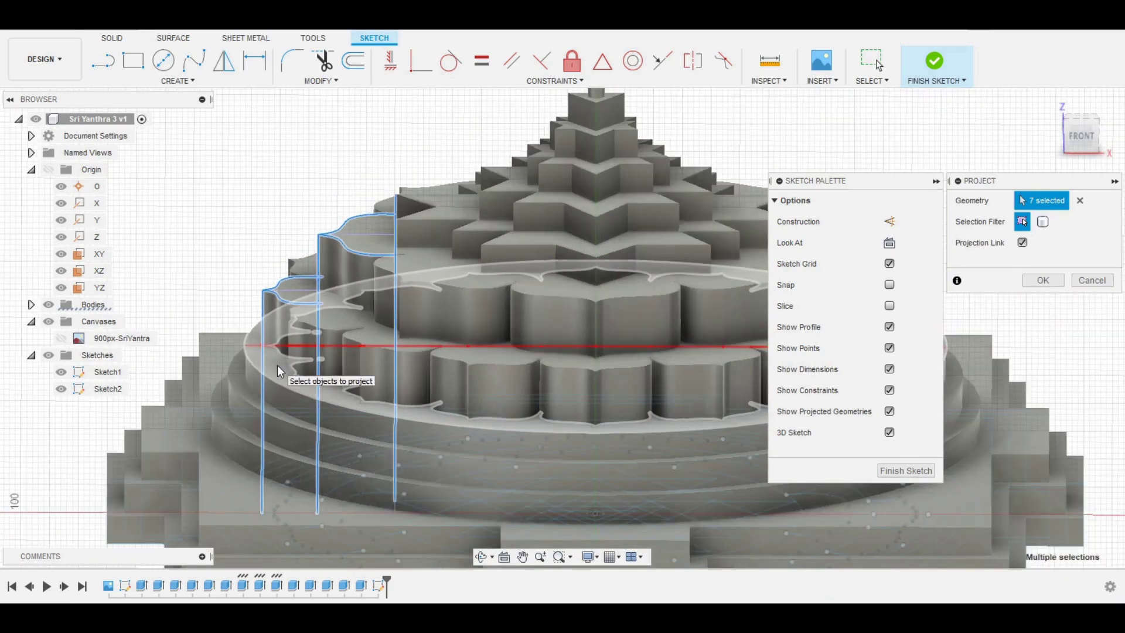
{"action": "left_click", "coordinate": [276, 365]}
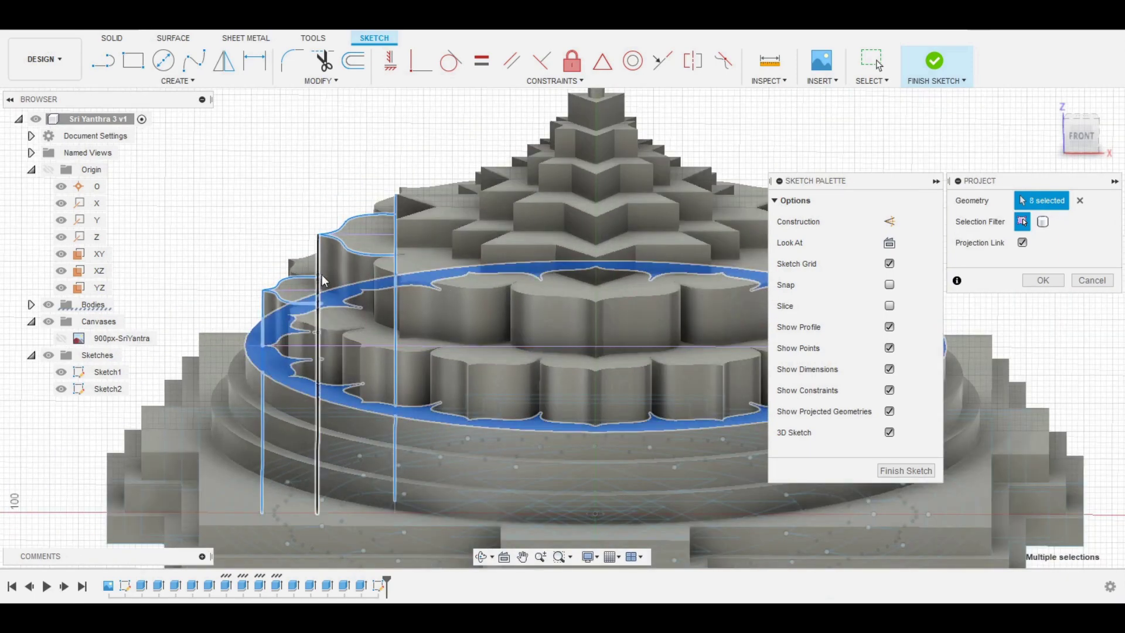
{"action": "left_click", "coordinate": [334, 317]}
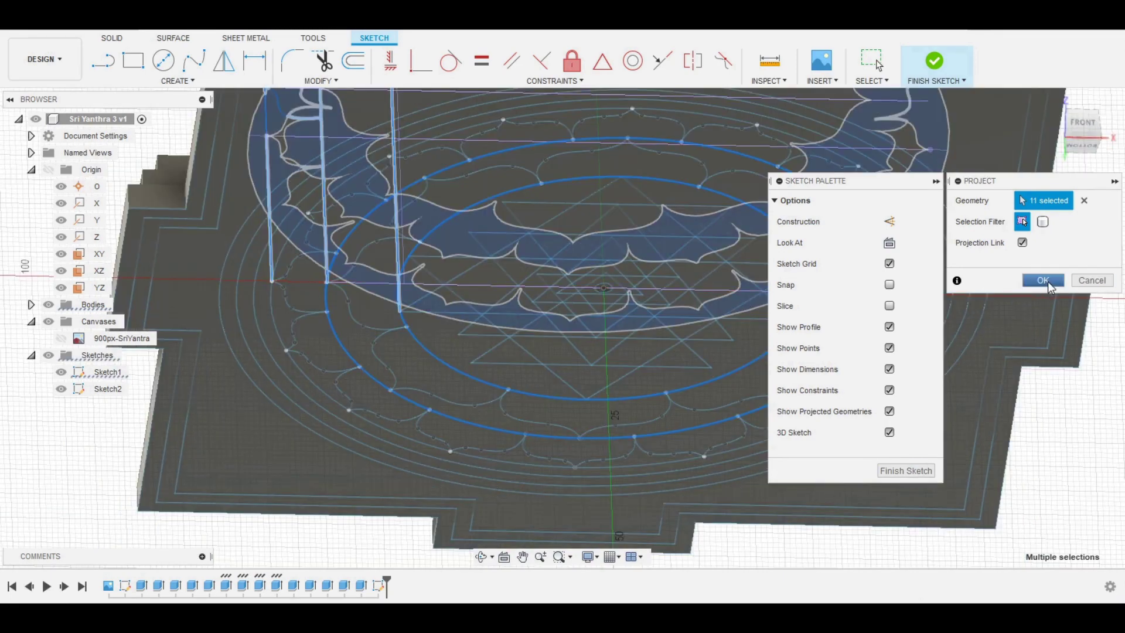
{"action": "left_click", "coordinate": [1043, 281]}
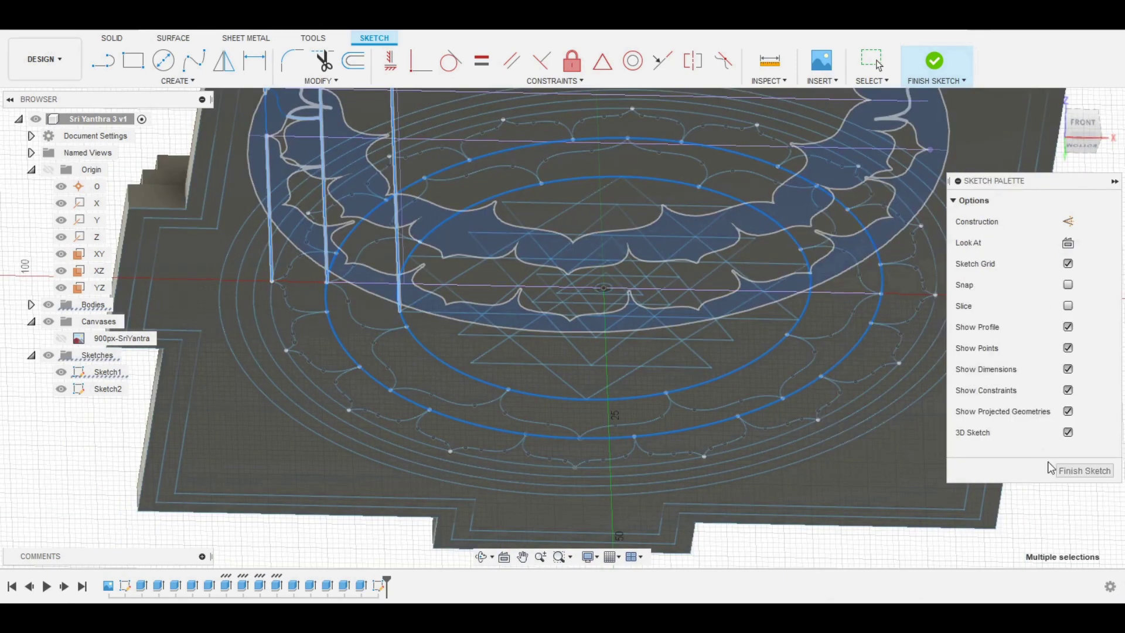
Hide the model bodies and orbit and zoom into a tilted view of Sketch2.
{"action": "key", "text": "Escape"}
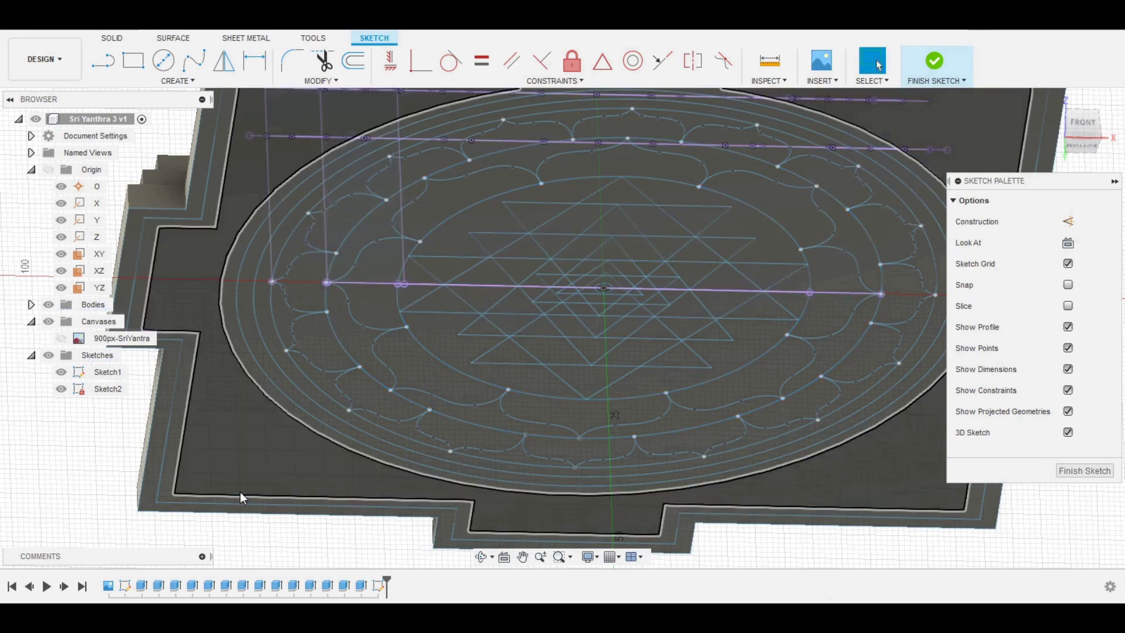
{"action": "scroll", "coordinate": [122, 441], "scroll_direction": "down", "scroll_amount": 5}
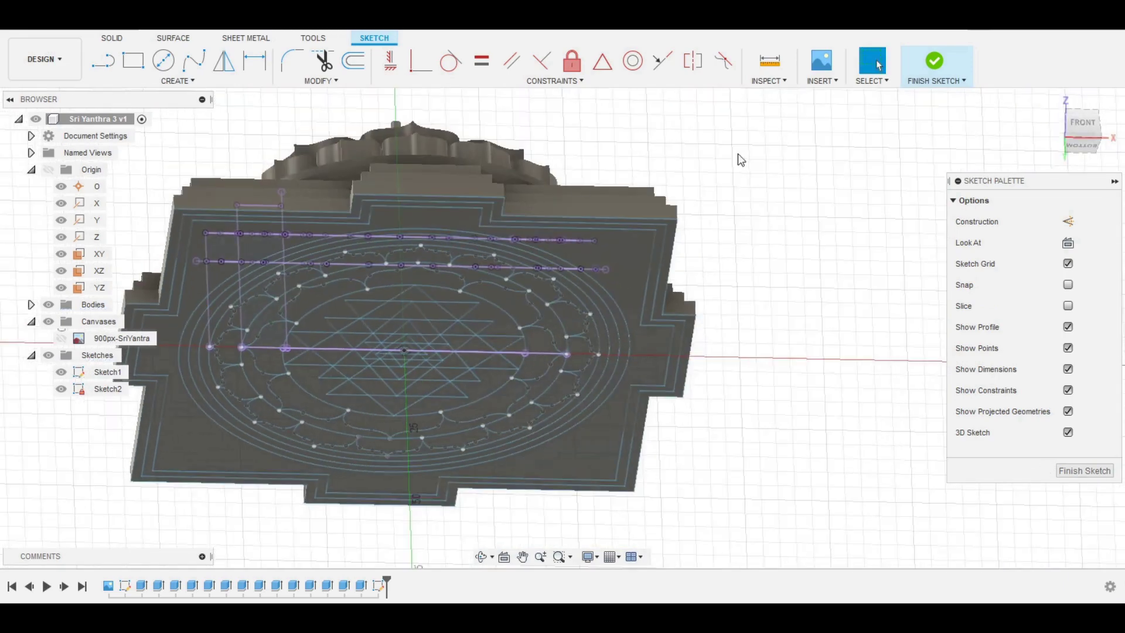
{"action": "middle_click_drag", "start_coordinate": [761, 165], "coordinate": [756, 231], "text": "shift"}
{"action": "key", "text": "Escape"}
{"action": "left_click", "coordinate": [48, 304]}
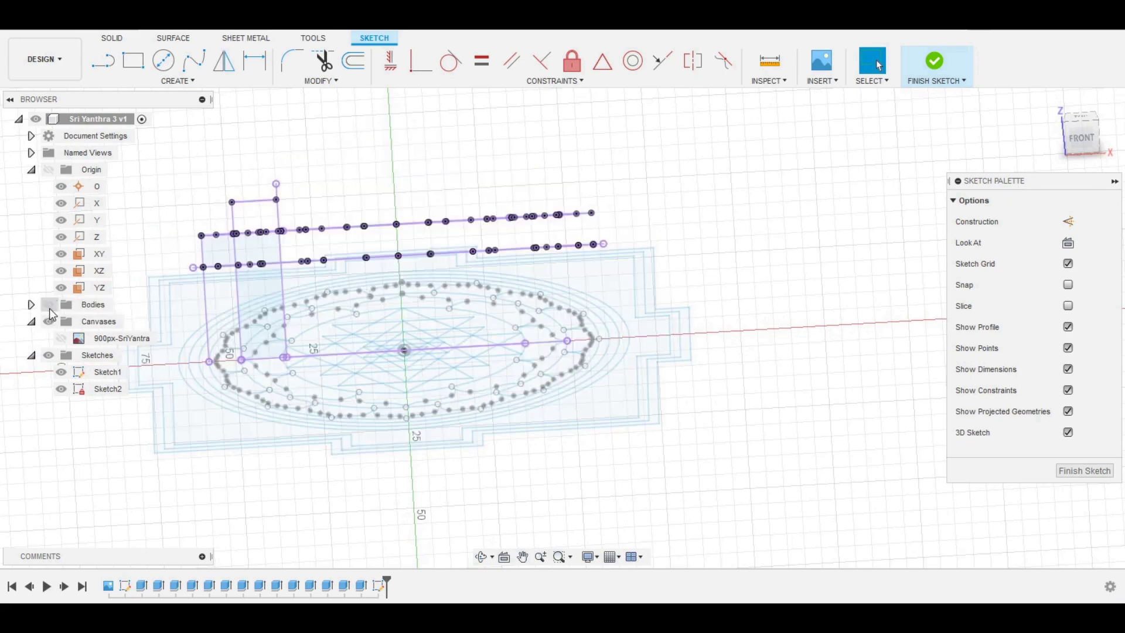
{"action": "mouse_move", "coordinate": [693, 186]}
{"action": "middle_mouse_down"}
{"action": "mouse_move", "coordinate": [808, 221]}
{"action": "mouse_move", "coordinate": [730, 236]}
{"action": "middle_mouse_up"}
{"action": "mouse_move", "coordinate": [504, 200]}
{"action": "middle_mouse_down", "text": "shift"}
{"action": "mouse_move", "coordinate": [528, 204]}
{"action": "mouse_move", "coordinate": [500, 205]}
{"action": "mouse_move", "coordinate": [495, 171]}
{"action": "mouse_move", "coordinate": [510, 174]}
{"action": "middle_mouse_up", "text": "shift"}
{"action": "mouse_move", "coordinate": [938, 218]}
{"action": "middle_mouse_down", "text": "shift"}
{"action": "mouse_move", "coordinate": [916, 231]}
{"action": "mouse_move", "coordinate": [909, 256]}
{"action": "mouse_move", "coordinate": [937, 249]}
{"action": "middle_mouse_up", "text": "shift"}
{"action": "scroll", "coordinate": [372, 281], "scroll_direction": "up", "scroll_amount": 5}
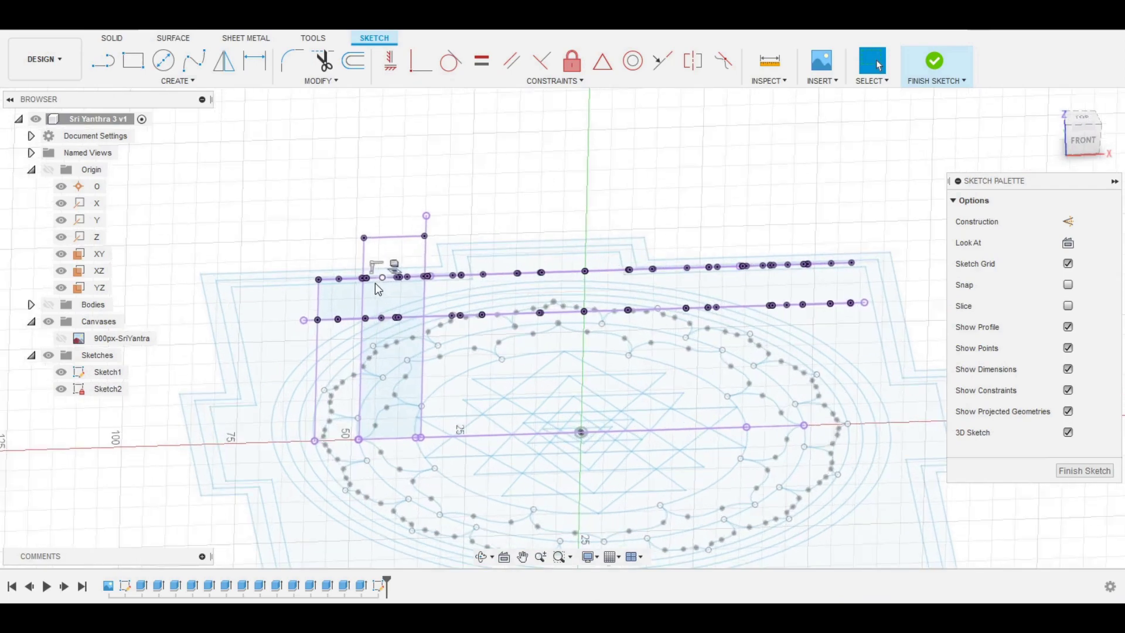
{"action": "scroll", "coordinate": [371, 280], "scroll_direction": "up", "scroll_amount": 5}
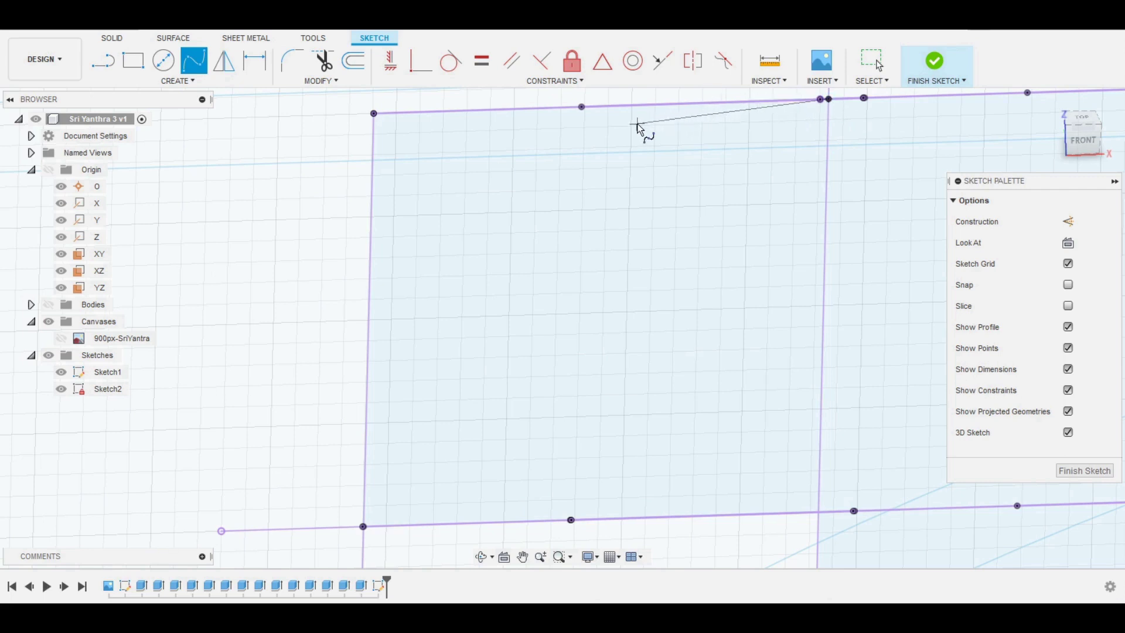
Draw the first S-shaped spline from the top corner to the base line and level its top.
{"action": "left_click", "coordinate": [602, 129]}
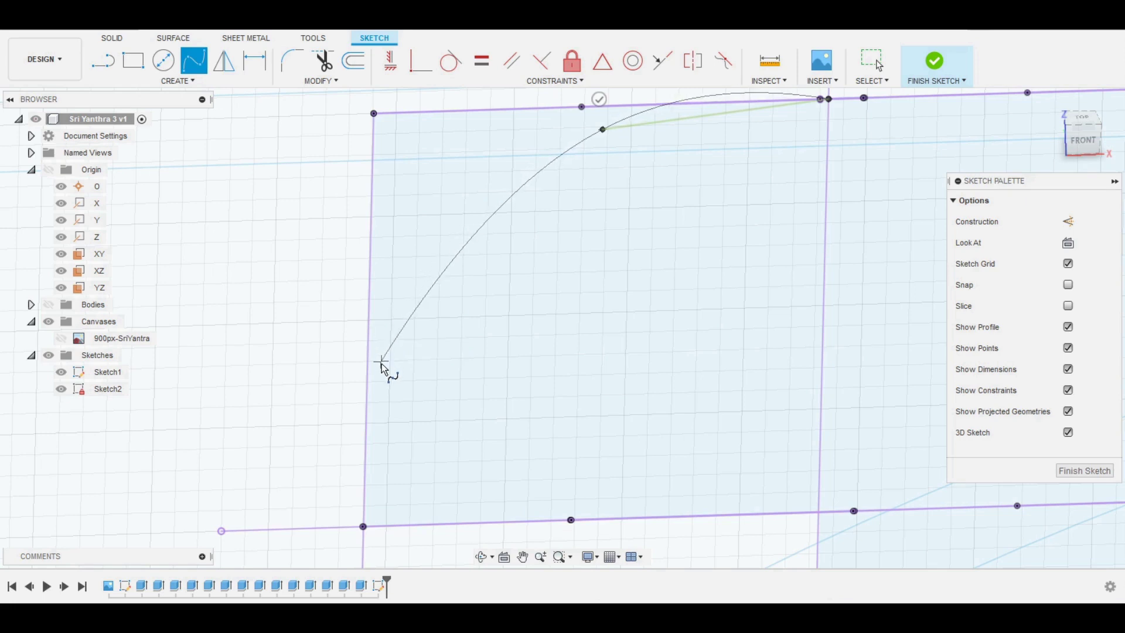
{"action": "left_click", "coordinate": [390, 408]}
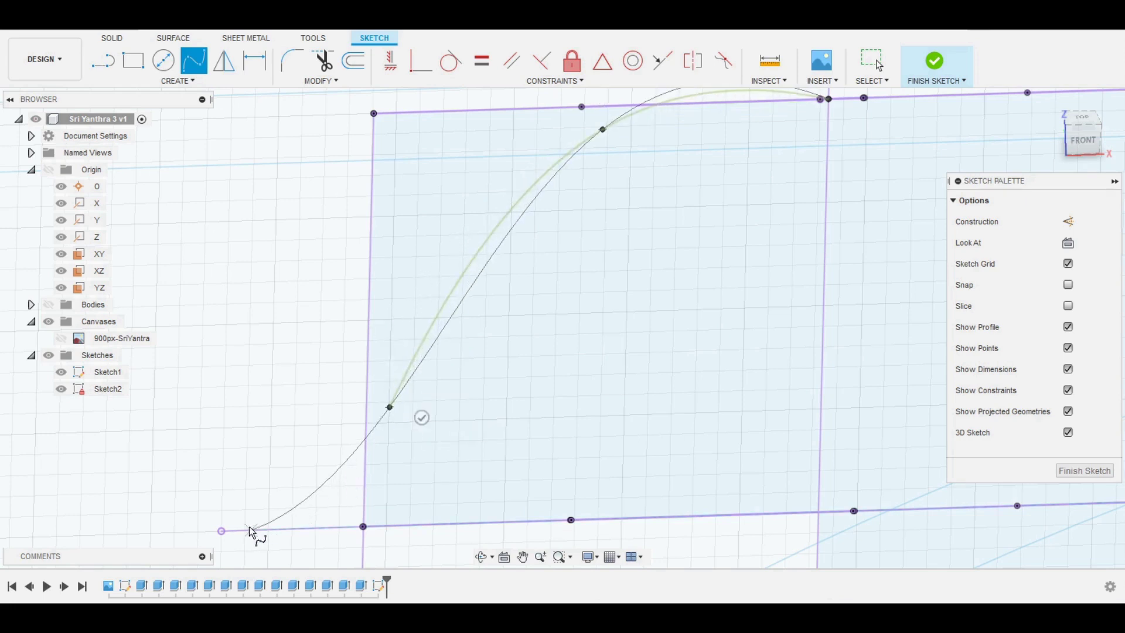
{"action": "double_click", "coordinate": [222, 531]}
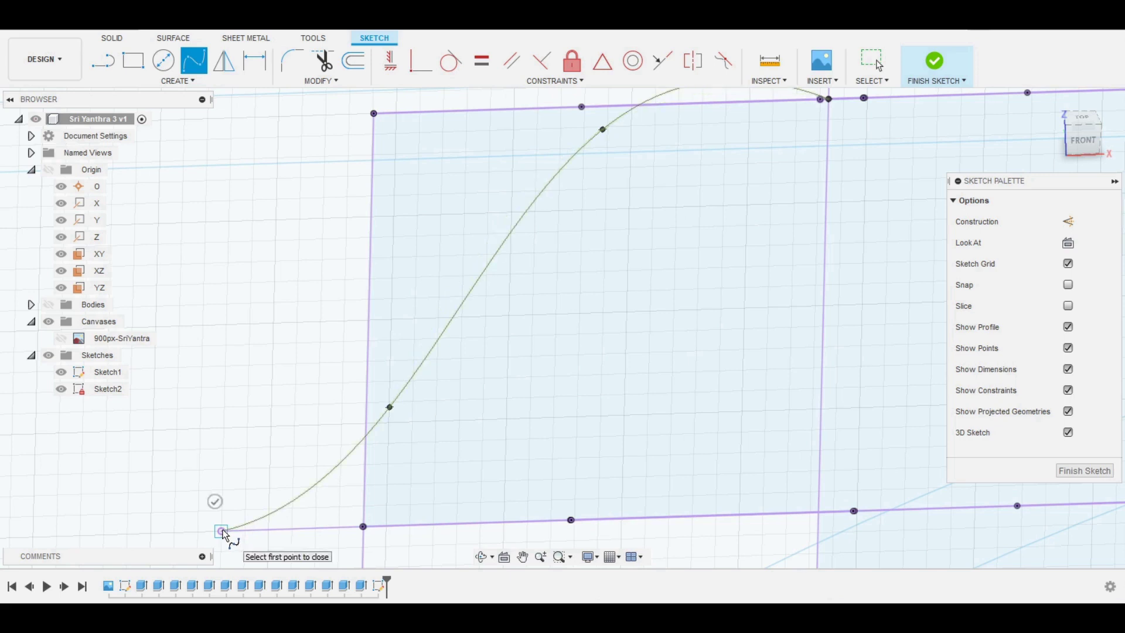
{"action": "left_click", "coordinate": [214, 501]}
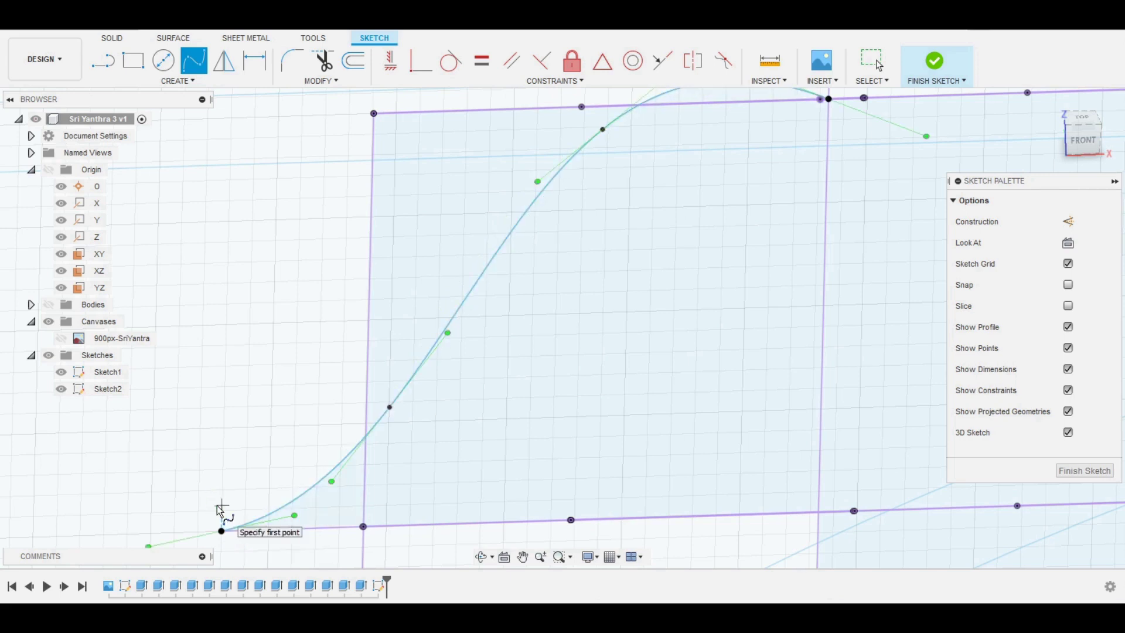
{"action": "middle_click_drag", "start_coordinate": [708, 264], "coordinate": [578, 364]}
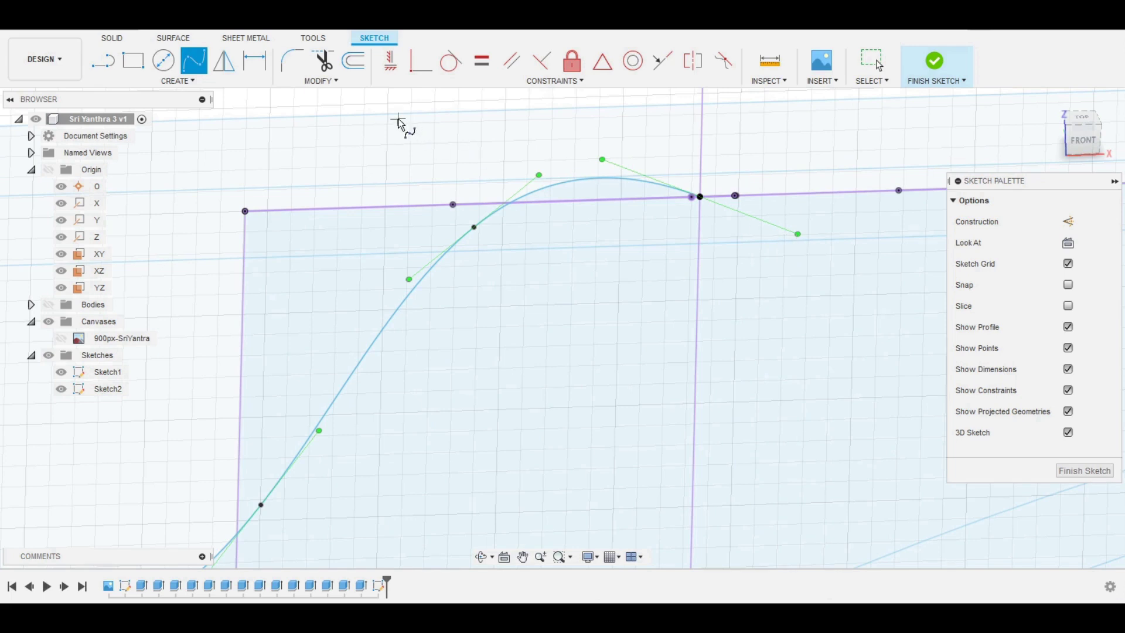
{"action": "key", "text": "Escape"}
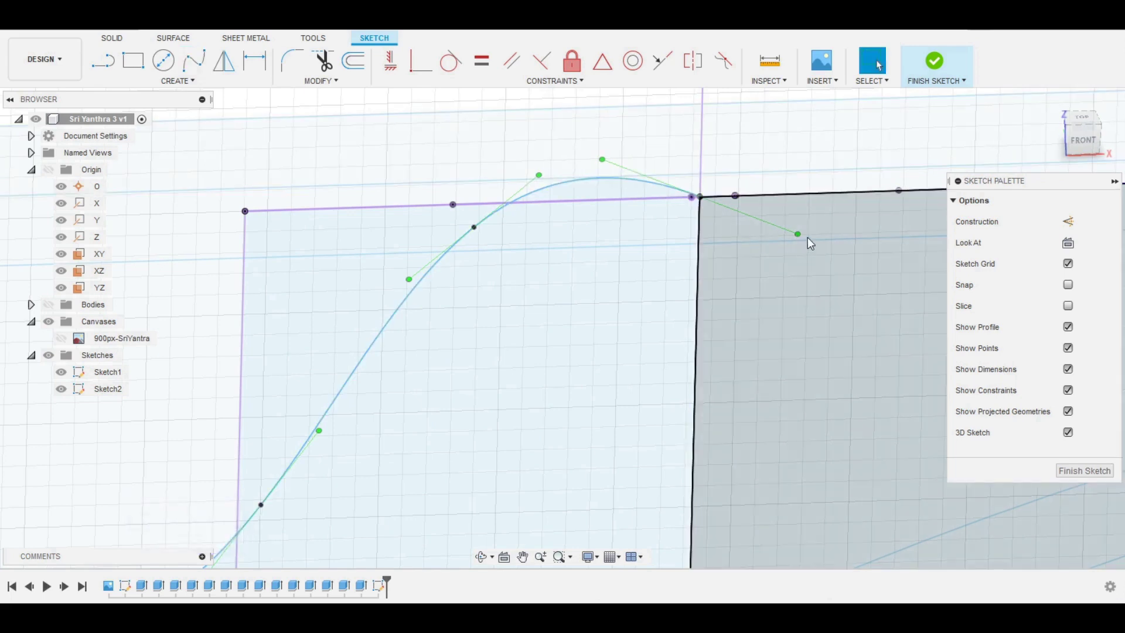
{"action": "left_click_drag", "start_coordinate": [800, 234], "coordinate": [809, 192]}
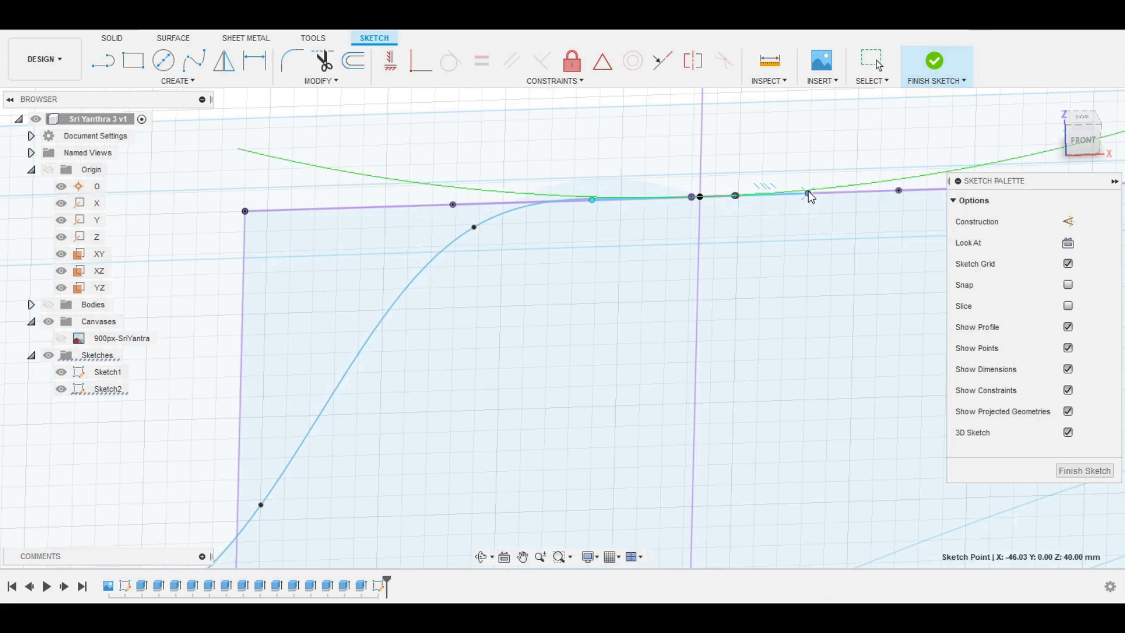
{"action": "left_click", "coordinate": [474, 230]}
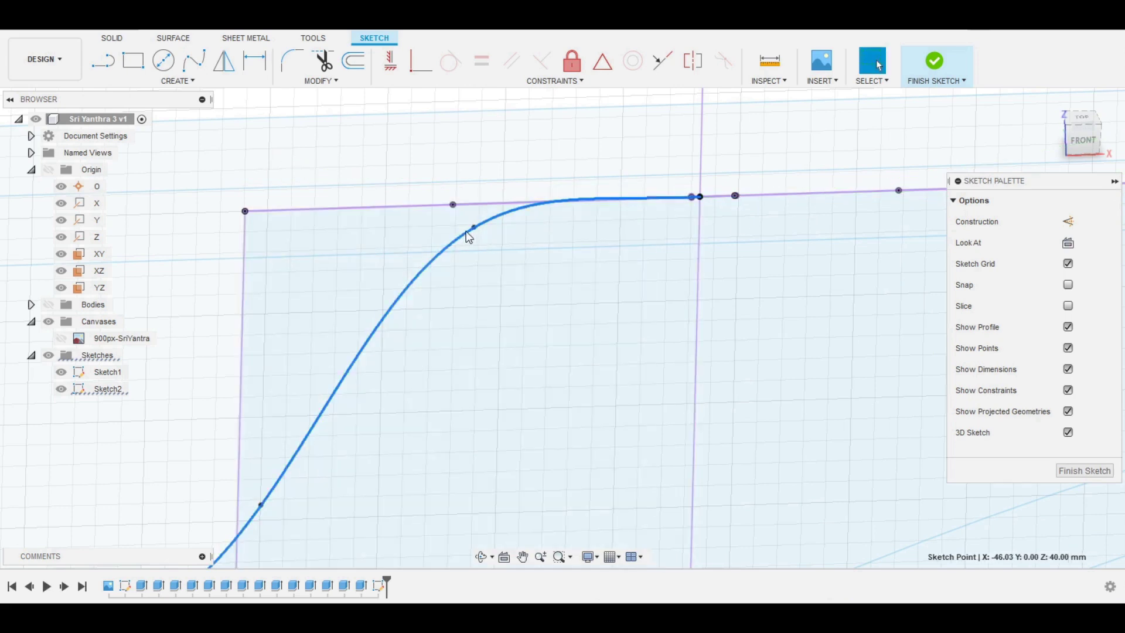
{"action": "left_click", "coordinate": [467, 237]}
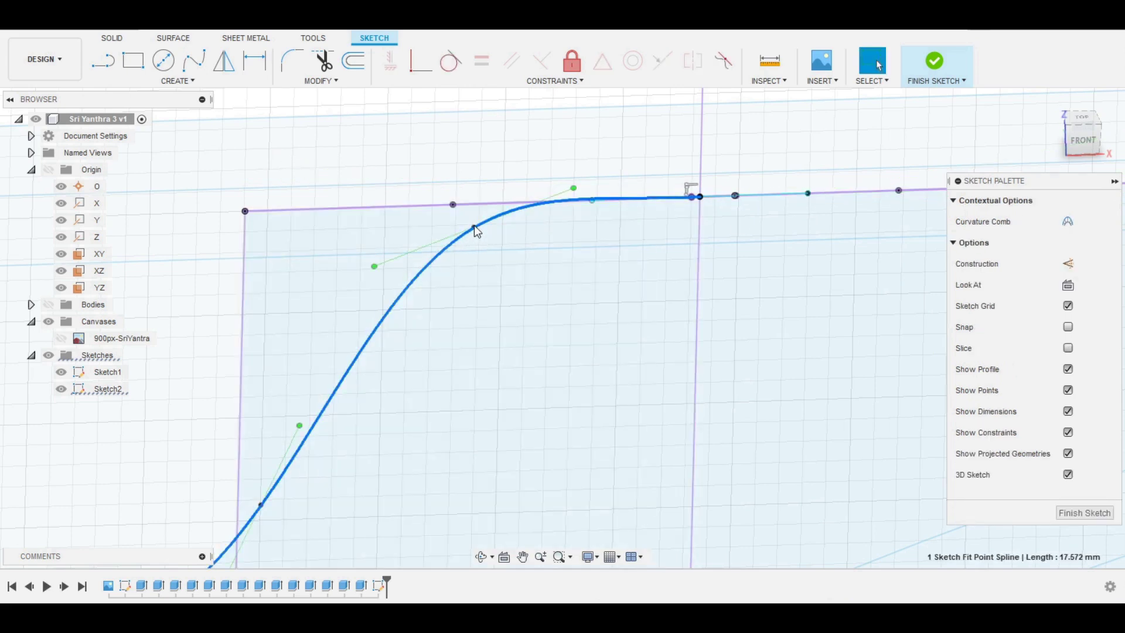
{"action": "left_click", "coordinate": [466, 240]}
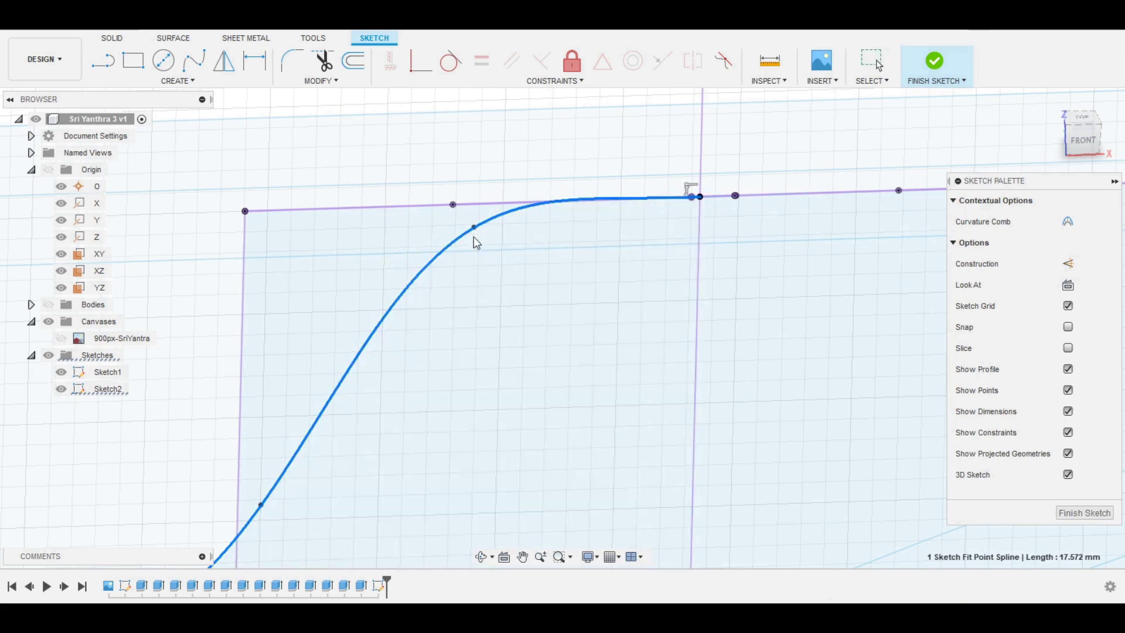
{"action": "left_click", "coordinate": [474, 227]}
{"action": "left_click_drag", "start_coordinate": [474, 227], "coordinate": [430, 286]}
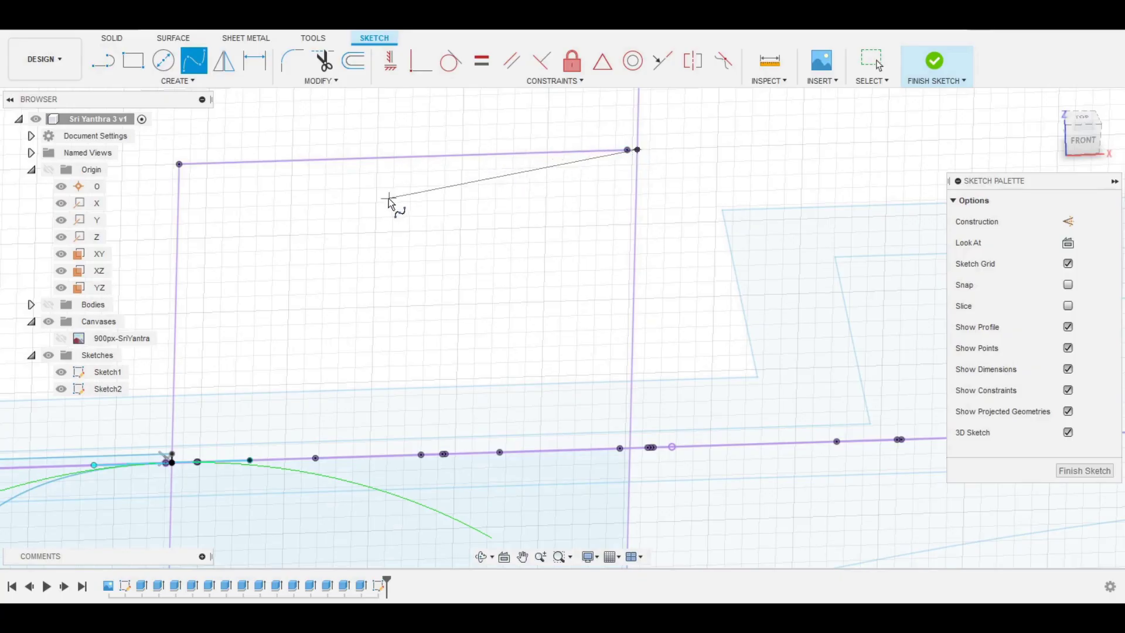
Draw the second S-shaped spline down to the base line and flatten its top.
{"action": "left_click", "coordinate": [378, 192]}
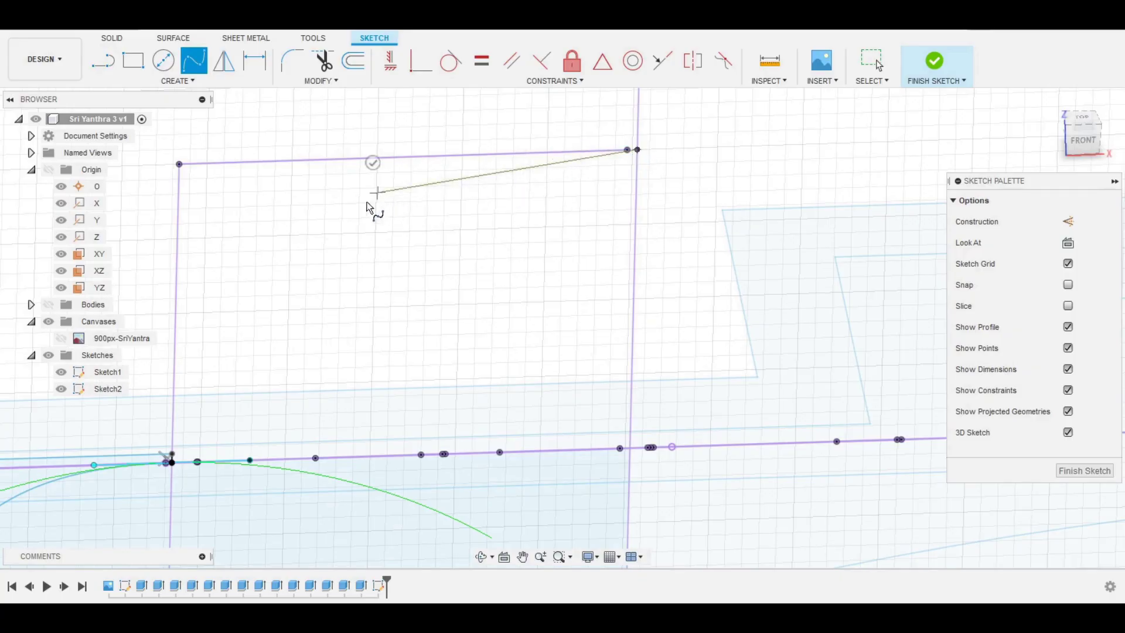
{"action": "left_click", "coordinate": [235, 389]}
{"action": "left_click", "coordinate": [172, 463]}
{"action": "left_click", "coordinate": [156, 440]}
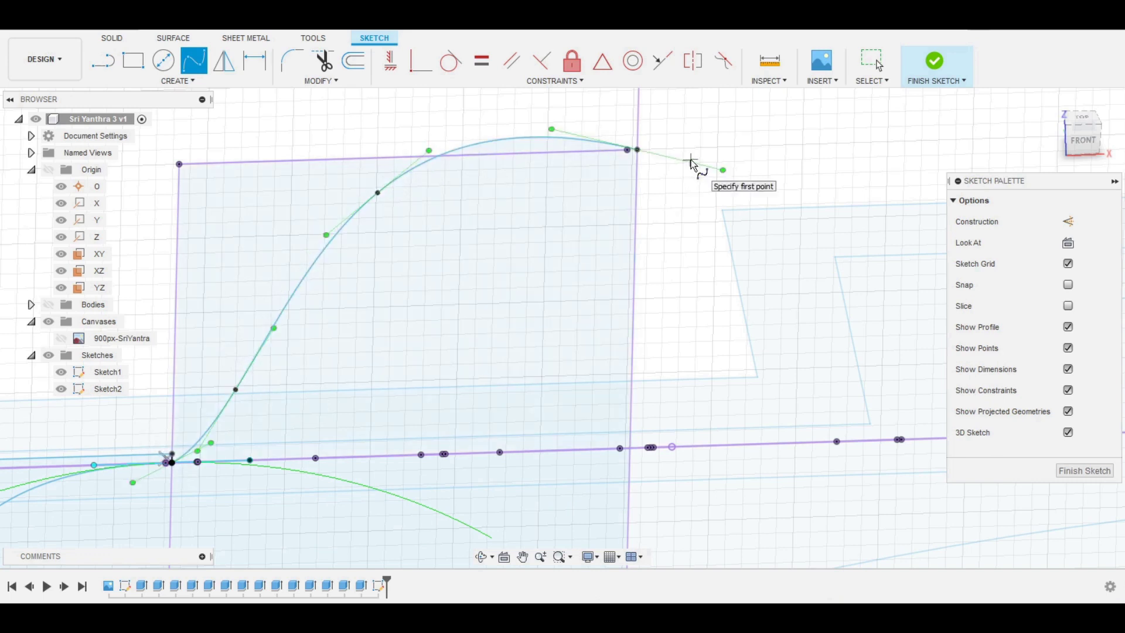
{"action": "key", "text": "Escape"}
{"action": "left_click_drag", "start_coordinate": [723, 169], "coordinate": [726, 149]}
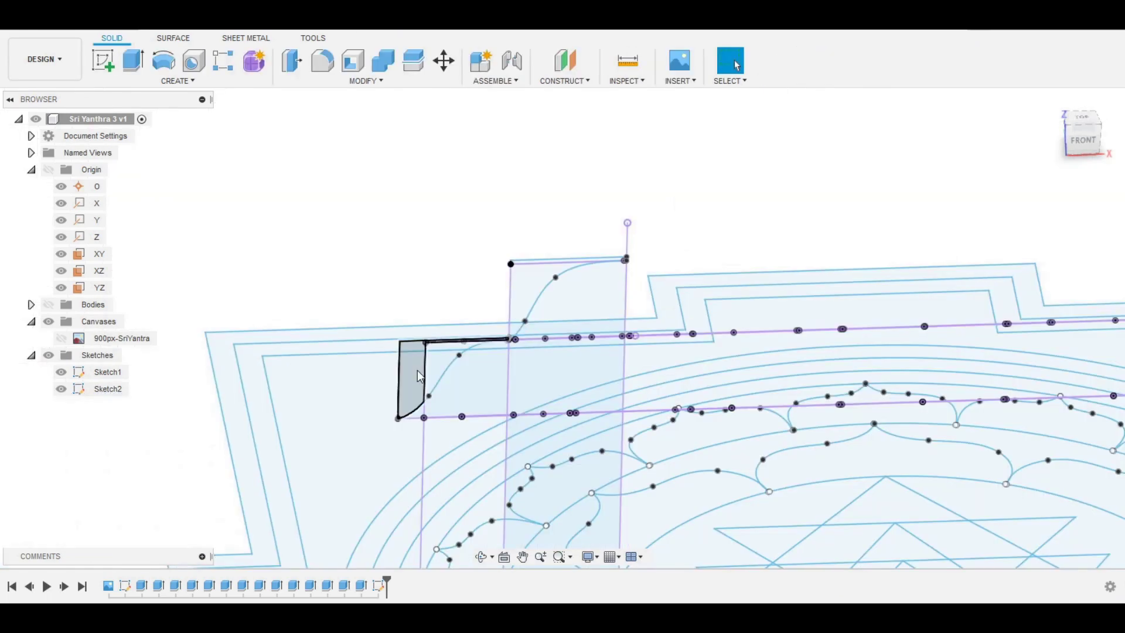
Select the four Sketch2 S-curve profiles and revolve them 360° around the Z axis.
{"action": "scroll", "coordinate": [417, 370], "scroll_direction": "down", "scroll_amount": 3}
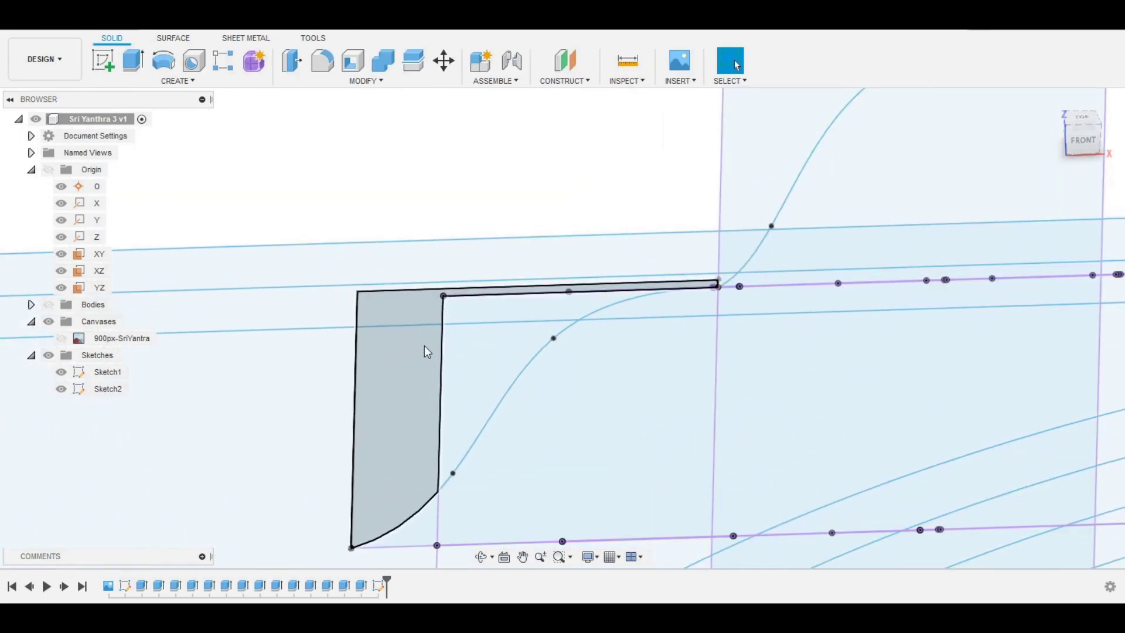
{"action": "left_click", "coordinate": [425, 345]}
{"action": "left_click", "coordinate": [499, 341], "text": "ctrl"}
{"action": "left_click", "coordinate": [751, 197], "text": "ctrl"}
{"action": "middle_click_drag", "start_coordinate": [962, 160], "coordinate": [966, 160]}
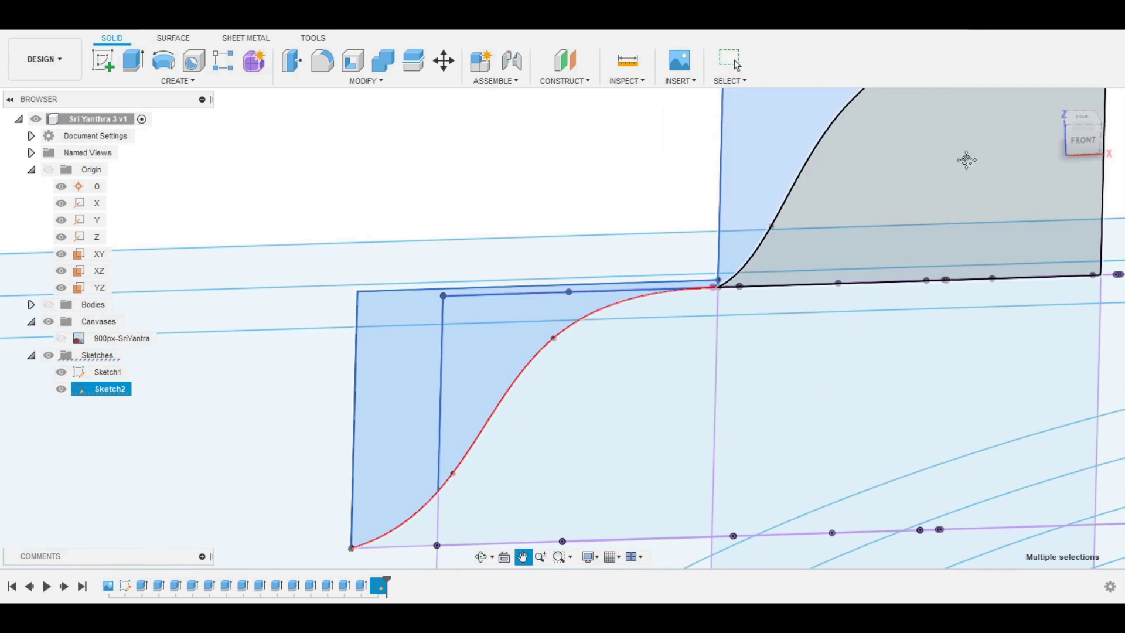
{"action": "key", "text": "Escape"}
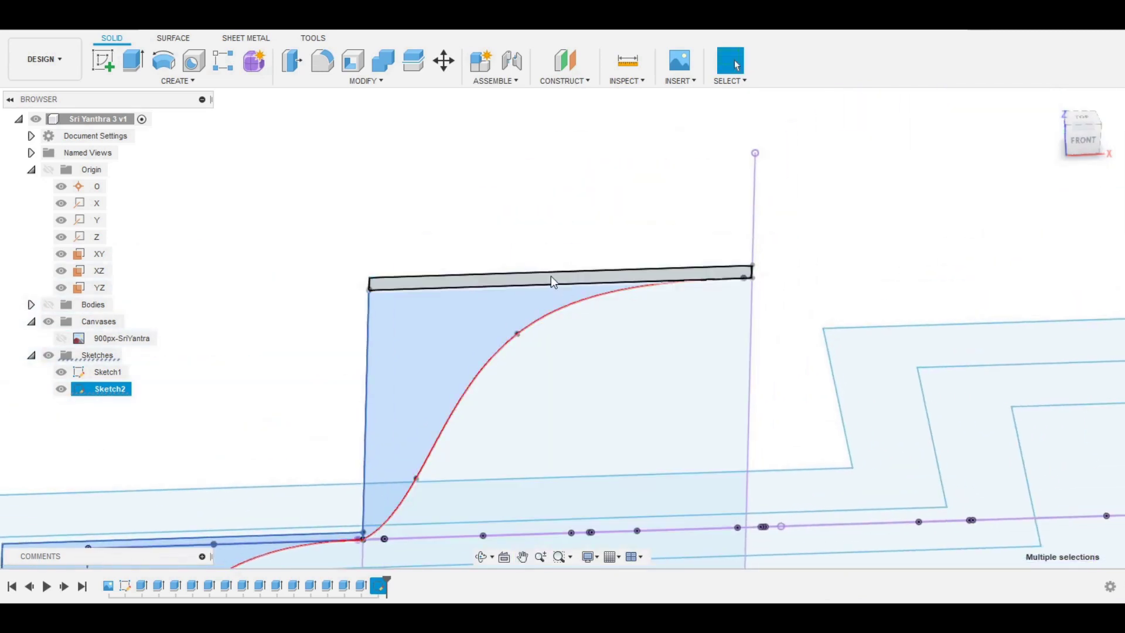
{"action": "left_click", "coordinate": [551, 276], "text": "ctrl"}
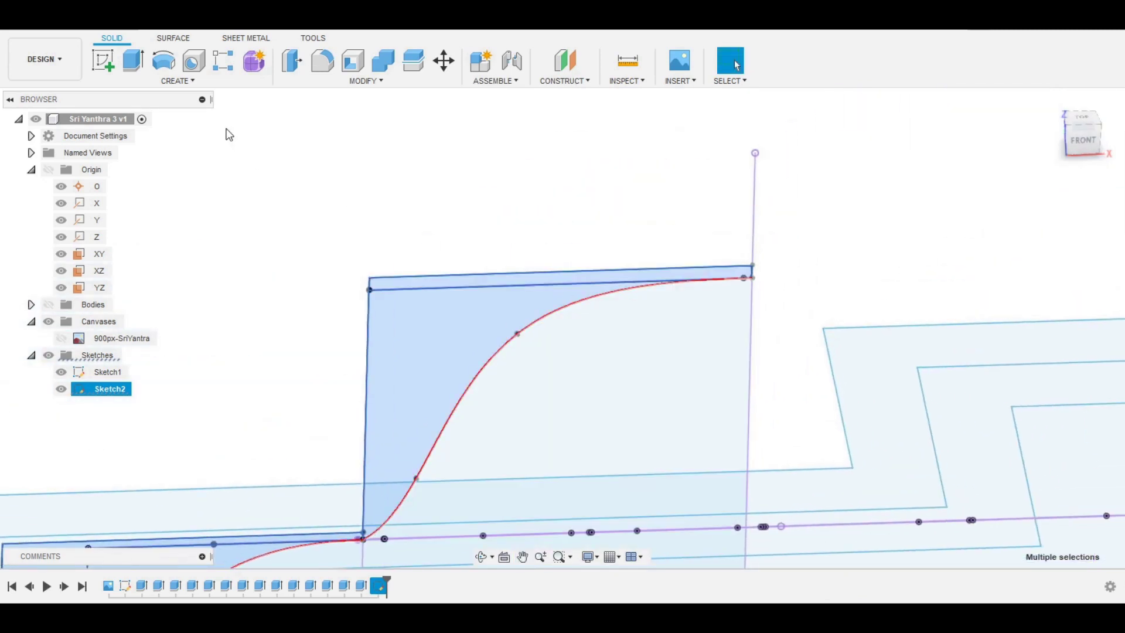
{"action": "left_click", "coordinate": [171, 68]}
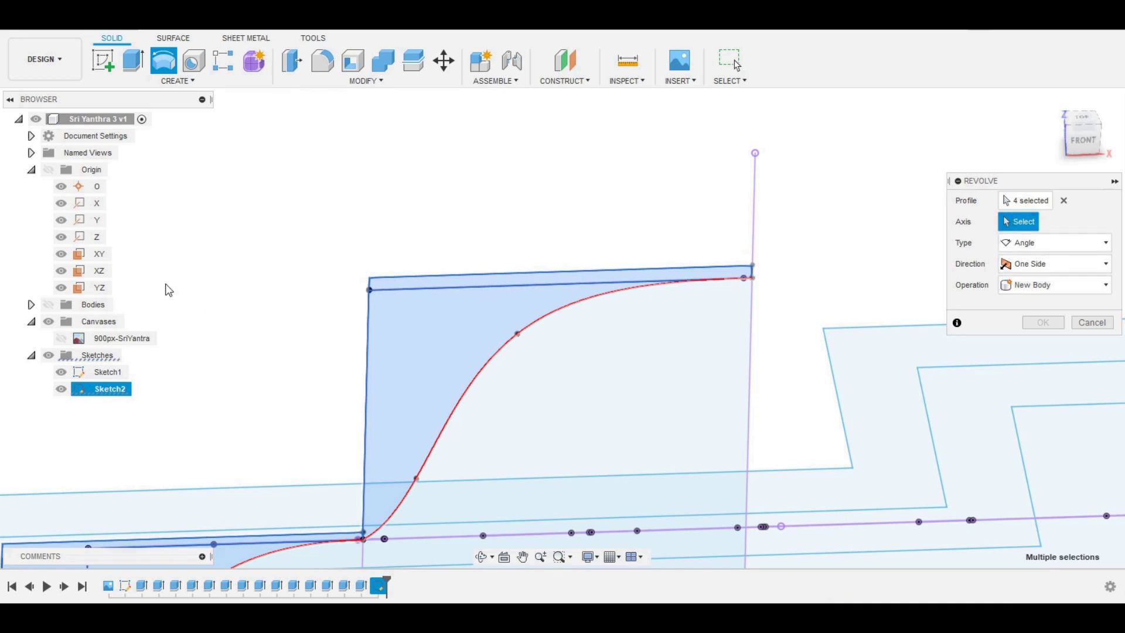
{"action": "left_click", "coordinate": [97, 238]}
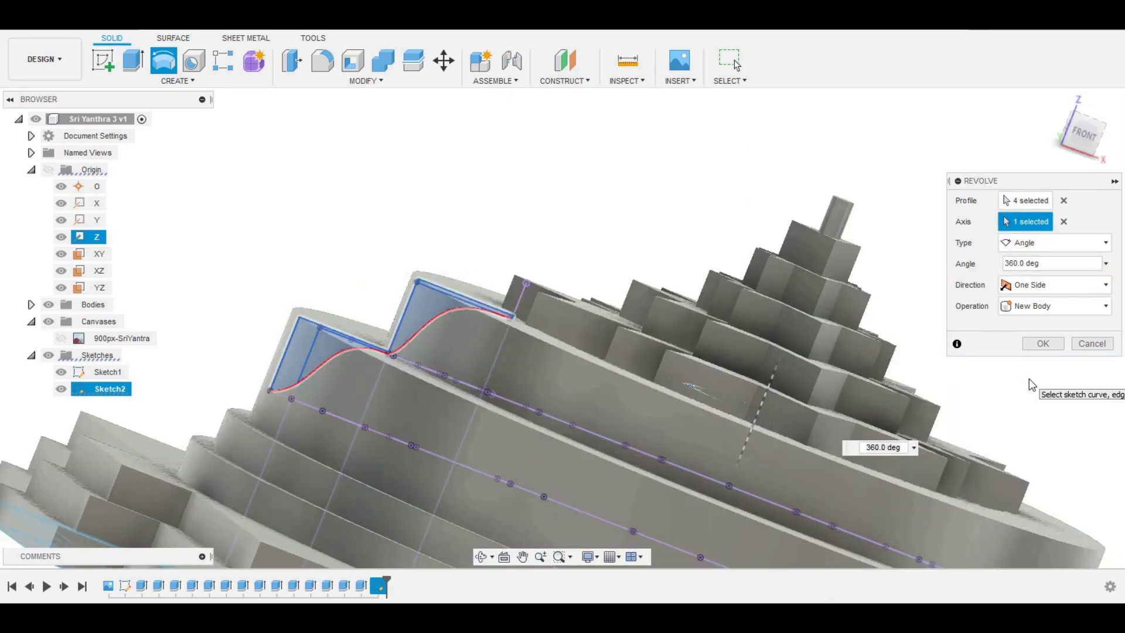
Confirm the revolve as a new body and reopen Sketch2 for editing.
{"action": "left_click", "coordinate": [1043, 344]}
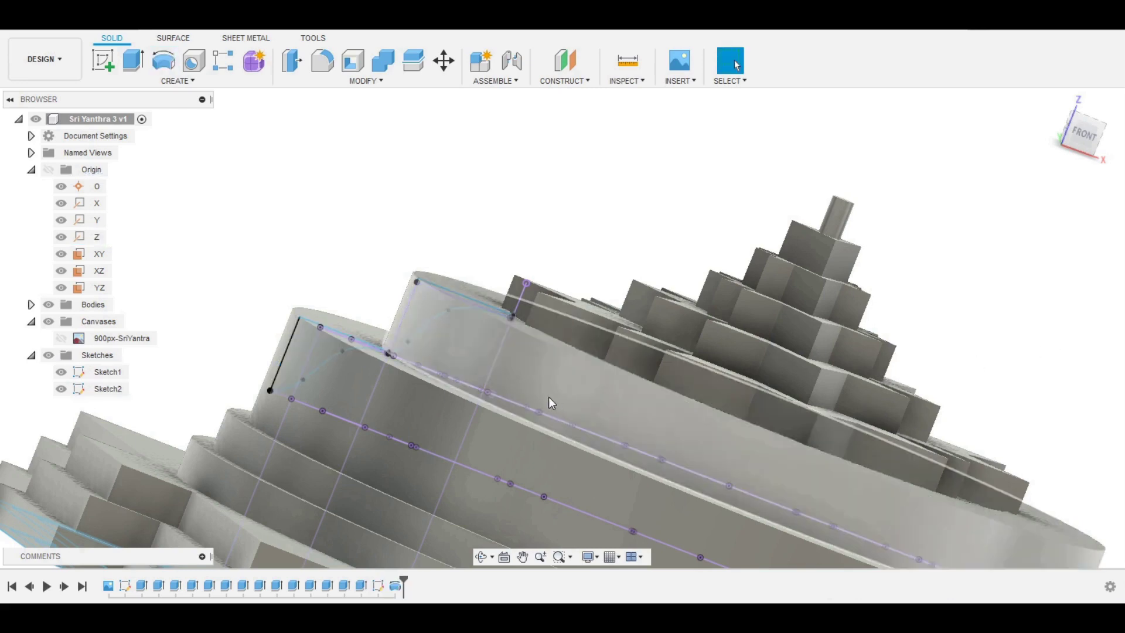
{"action": "left_click", "coordinate": [376, 586]}
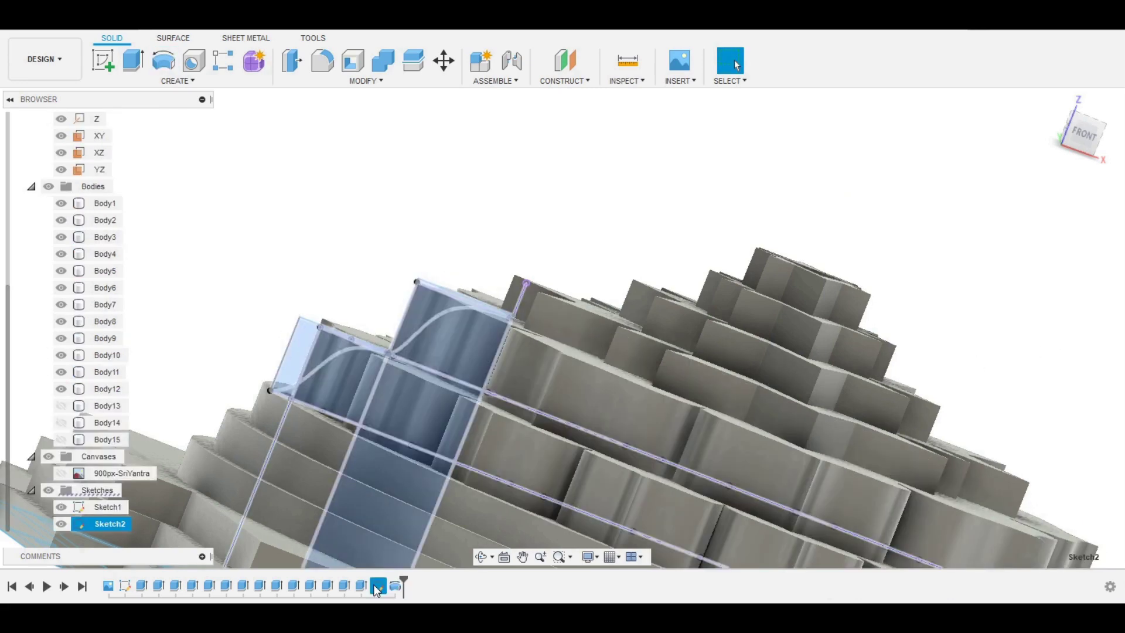
{"action": "right_click", "coordinate": [377, 588]}
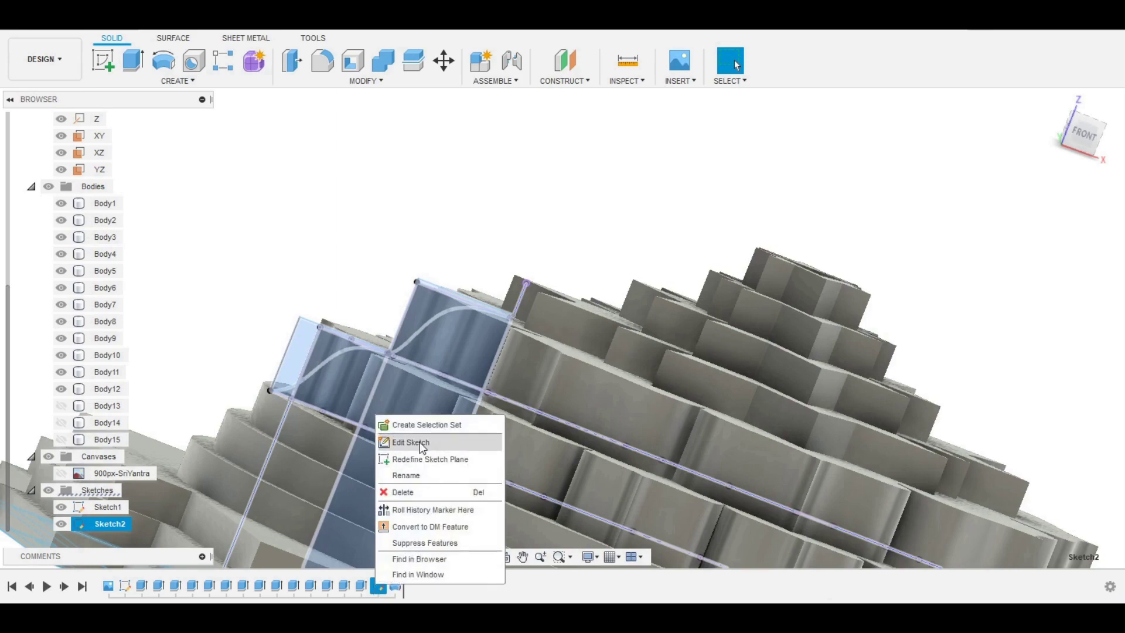
{"action": "left_click", "coordinate": [421, 443]}
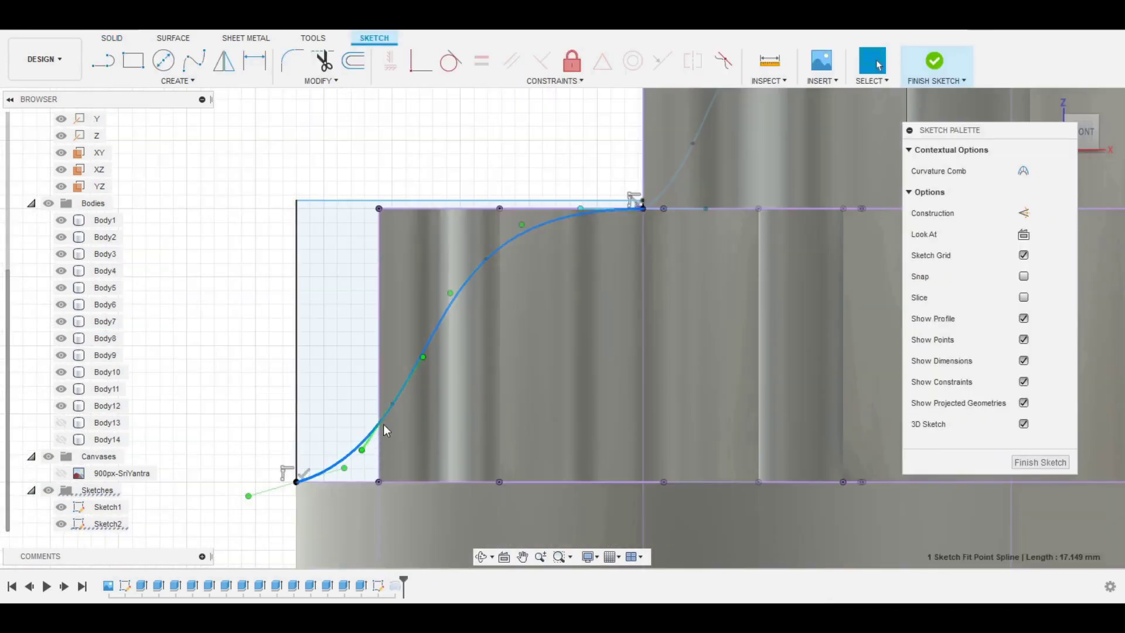
Snap the left spline's end onto the lower corner and reshape its middle point and top tangent.
{"action": "left_click", "coordinate": [393, 419]}
{"action": "left_click", "coordinate": [383, 449]}
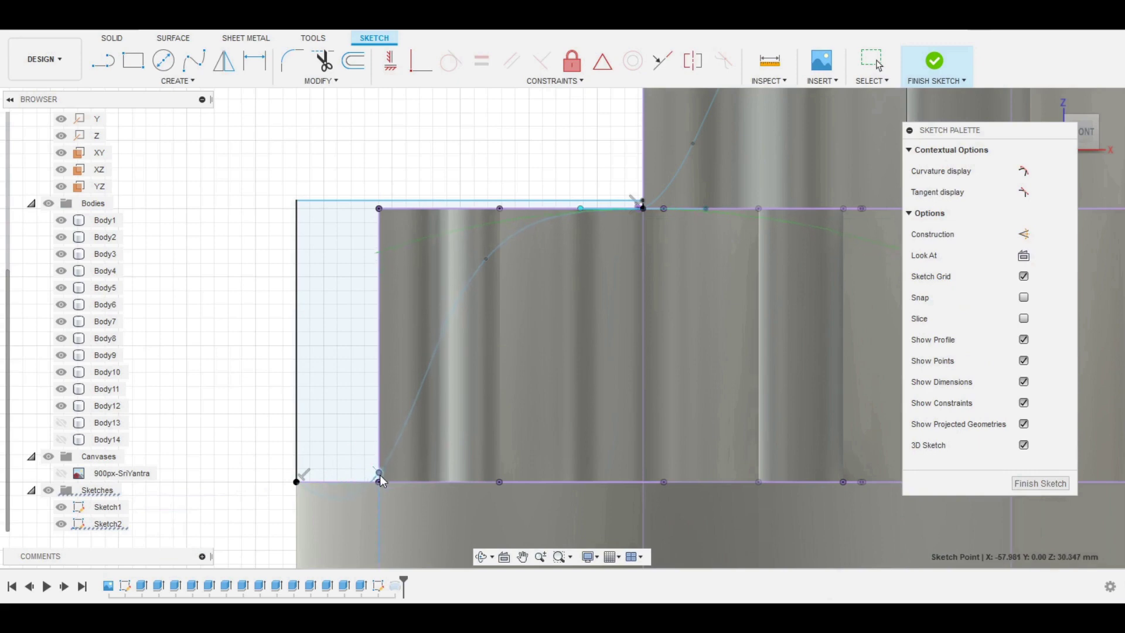
{"action": "left_click_drag", "start_coordinate": [380, 478], "coordinate": [379, 484]}
{"action": "left_click_drag", "start_coordinate": [488, 262], "coordinate": [483, 346]}
{"action": "key", "text": "Escape"}
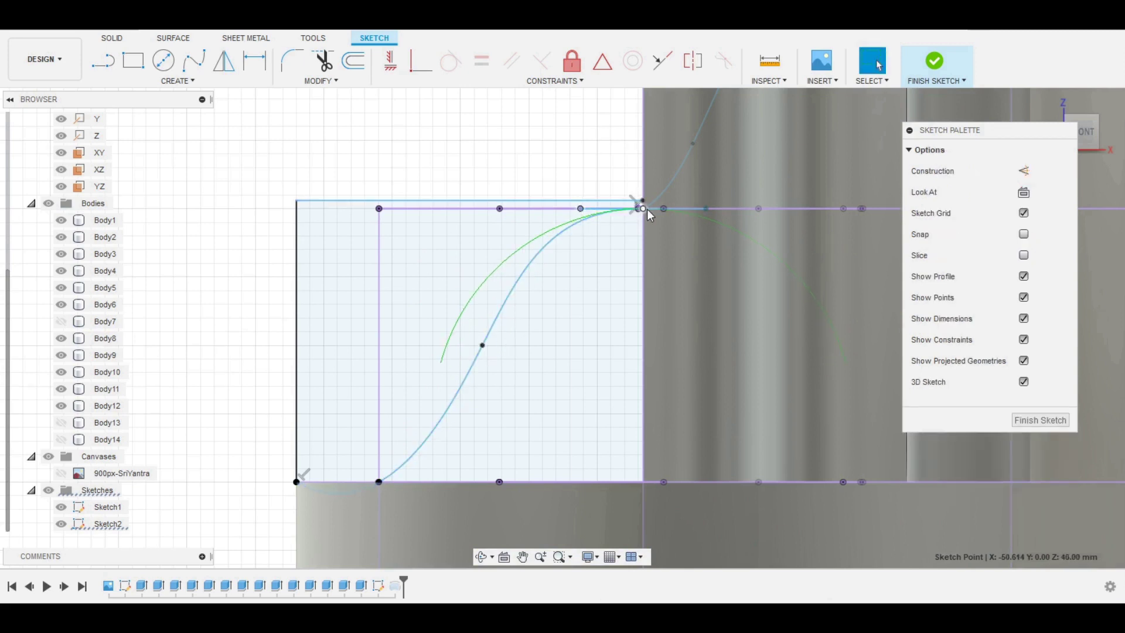
{"action": "mouse_move", "coordinate": [580, 210]}
{"action": "left_mouse_down"}
{"action": "mouse_move", "coordinate": [557, 221]}
{"action": "mouse_move", "coordinate": [572, 231]}
{"action": "mouse_move", "coordinate": [586, 207]}
{"action": "left_mouse_up"}
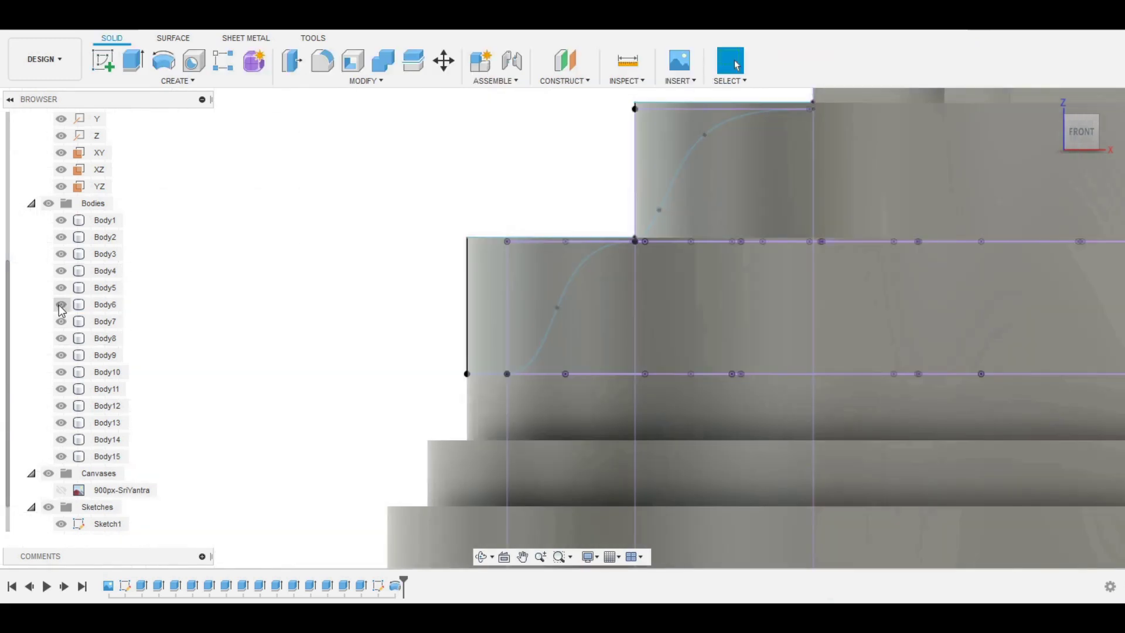
Join Body7 into Body8 with the Combine tool.
{"action": "left_click", "coordinate": [590, 361]}
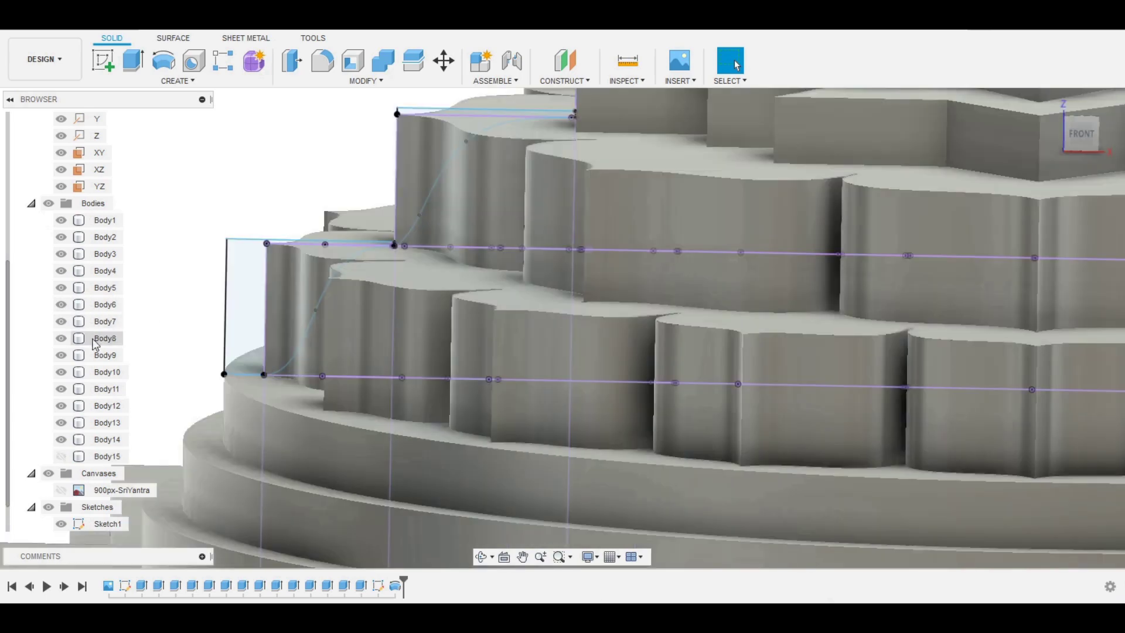
{"action": "left_click", "coordinate": [105, 339]}
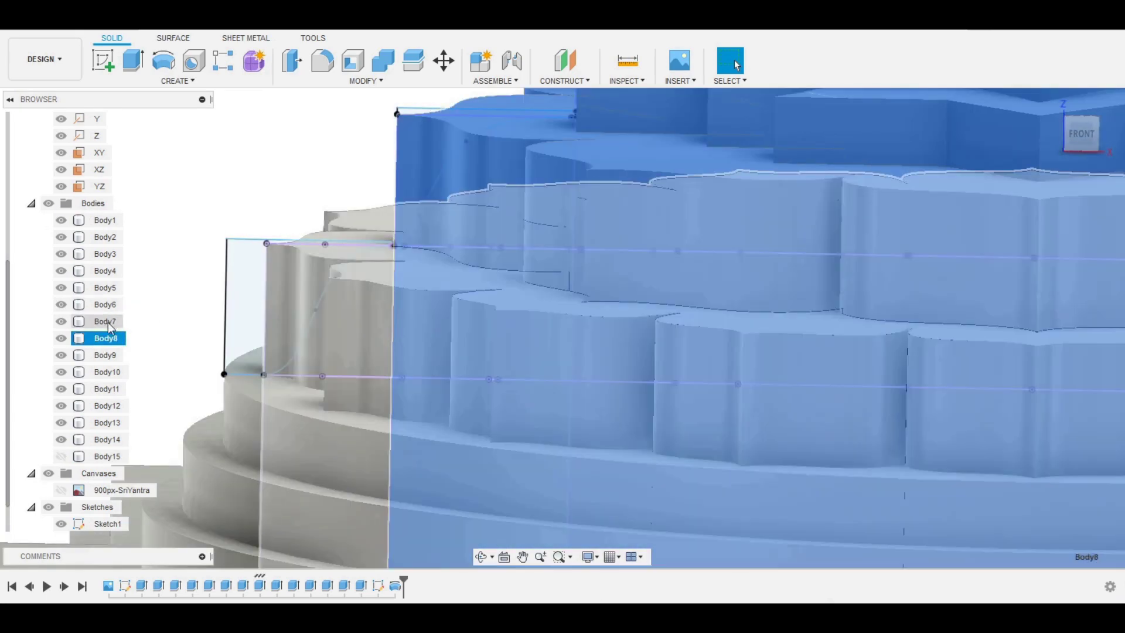
{"action": "left_click", "coordinate": [107, 321], "text": "ctrl"}
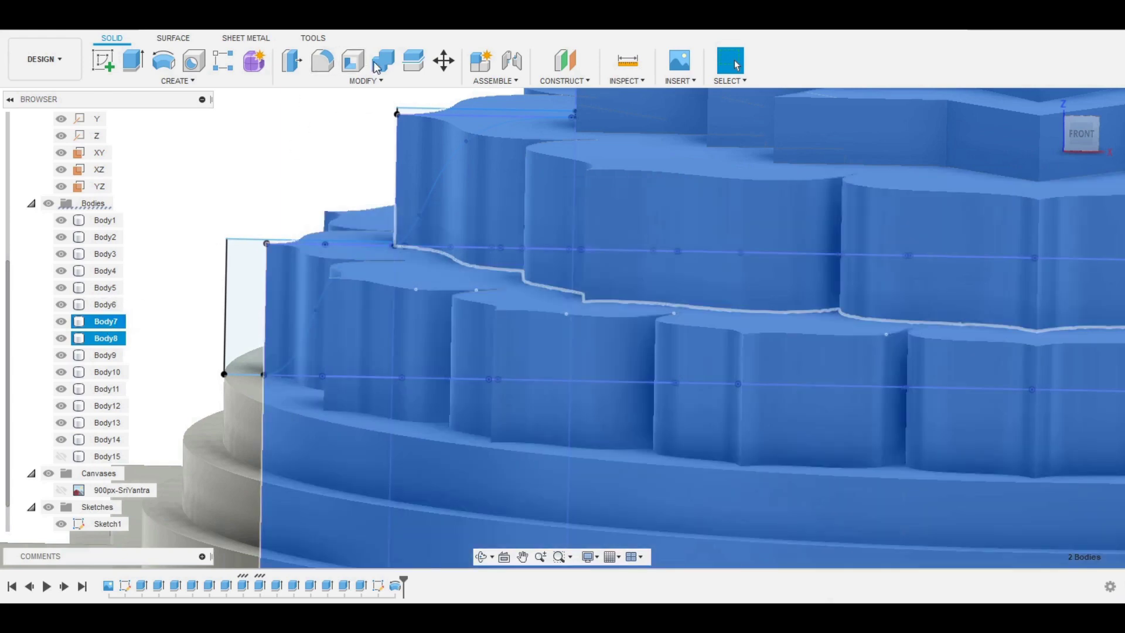
{"action": "left_click", "coordinate": [385, 60]}
{"action": "scroll", "coordinate": [783, 306], "scroll_direction": "down", "scroll_amount": 4}
{"action": "left_click", "coordinate": [1043, 322]}
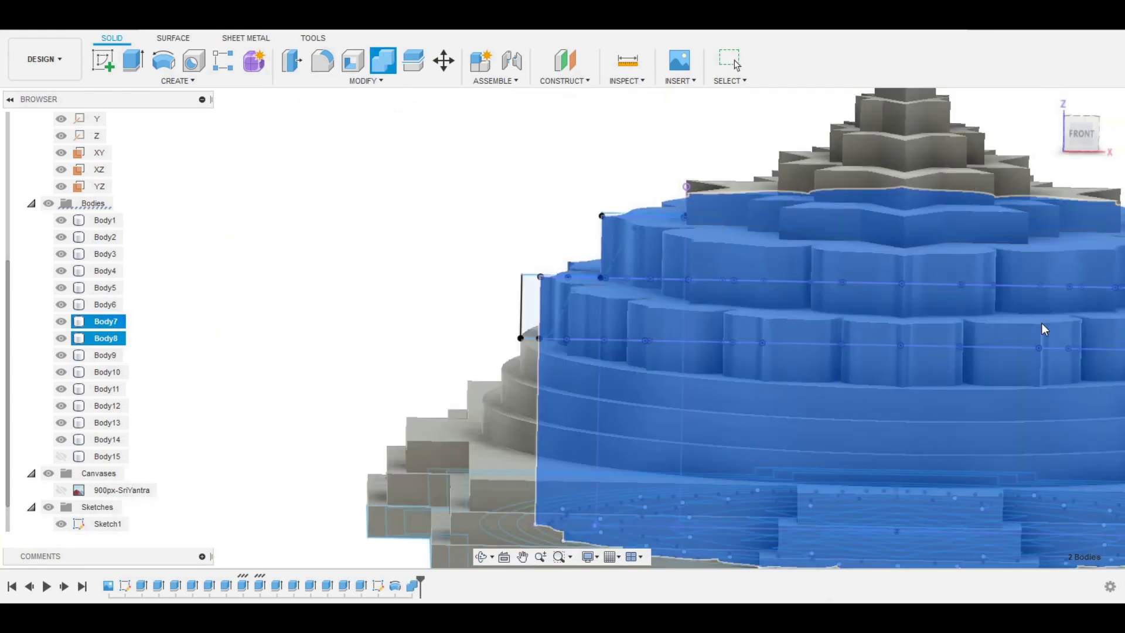
Set up a Combine with Body8 as target, Body15 as tool, operation Cut.
{"action": "left_click", "coordinate": [106, 322]}
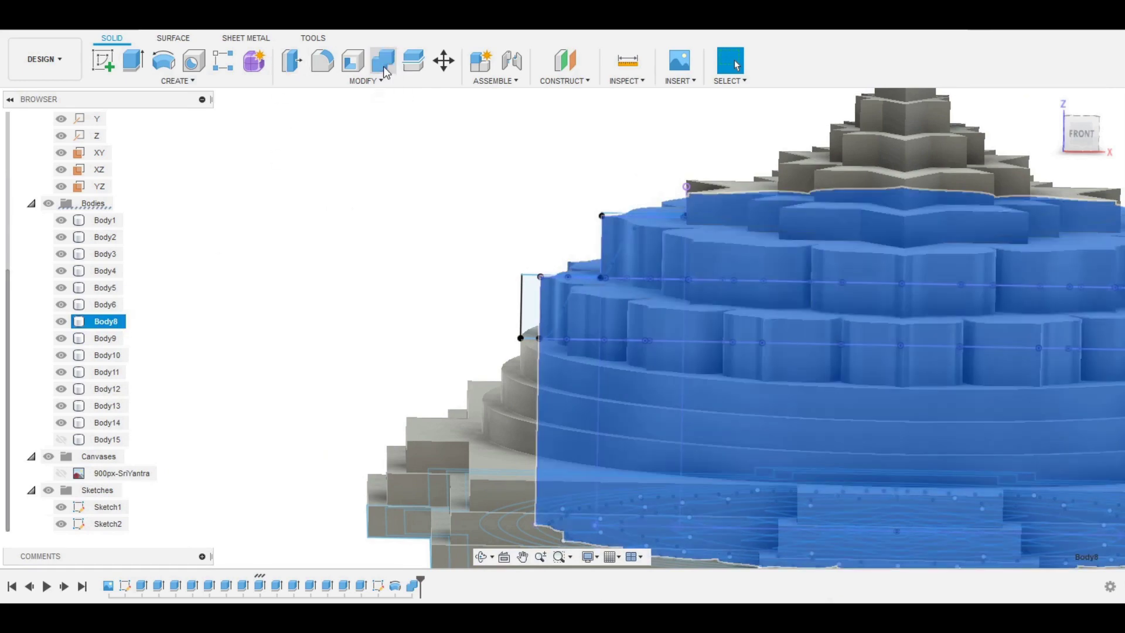
{"action": "left_click", "coordinate": [383, 61]}
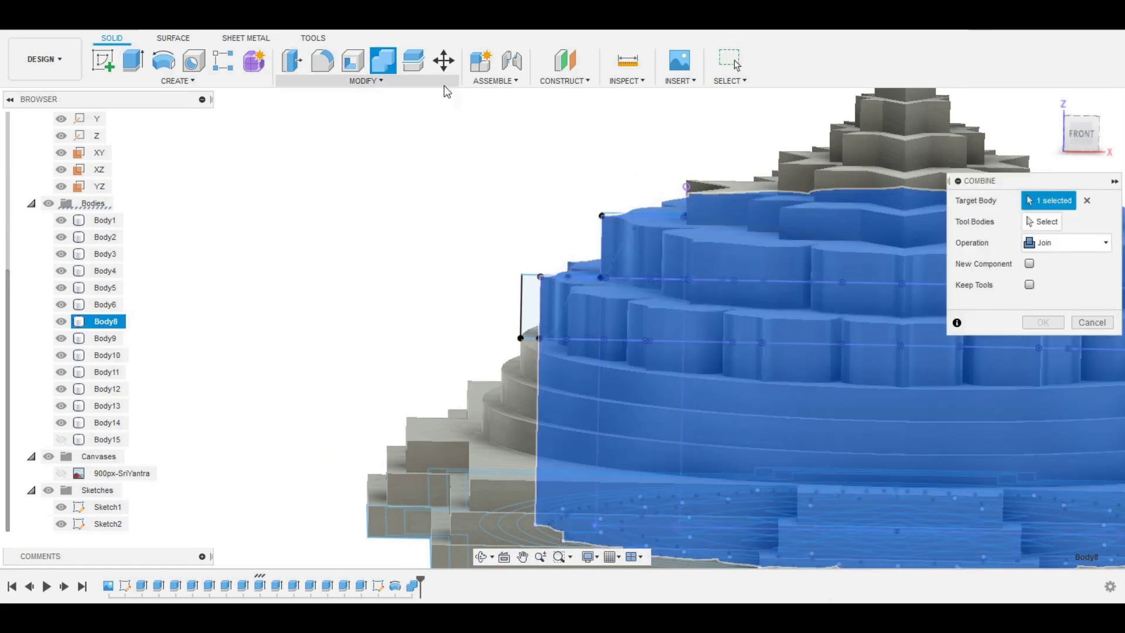
{"action": "left_click", "coordinate": [1041, 225]}
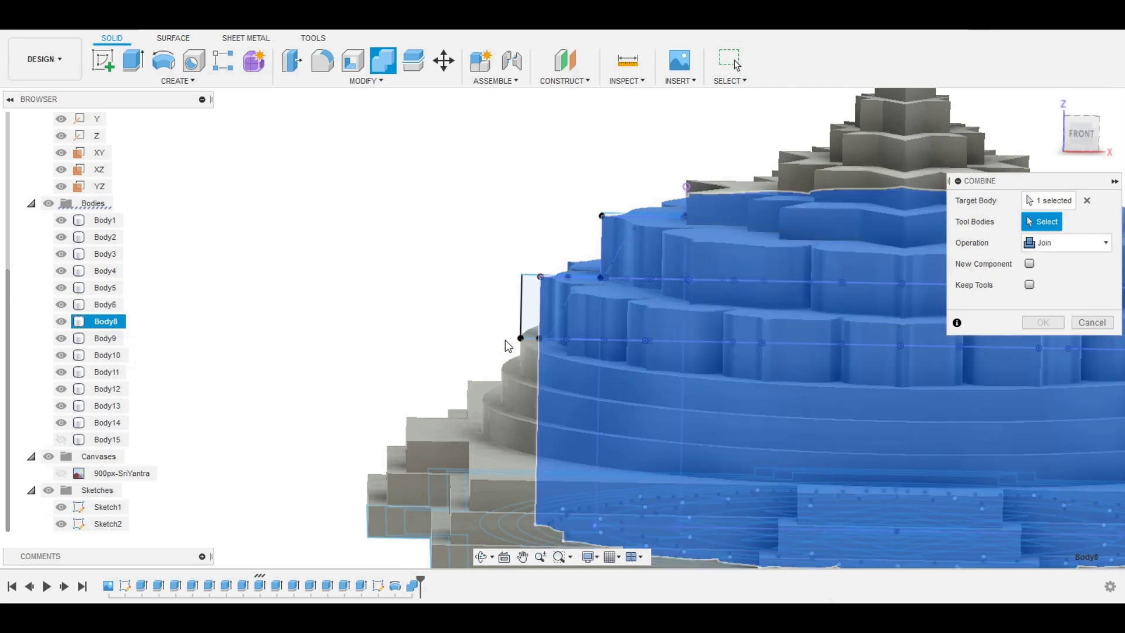
{"action": "left_click", "coordinate": [101, 441]}
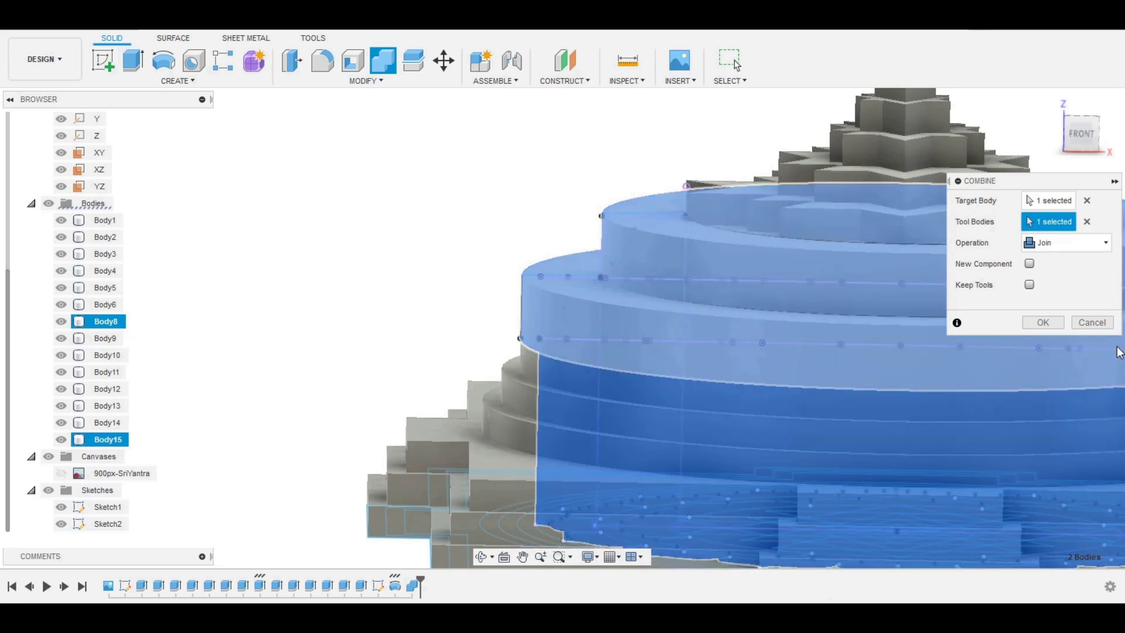
{"action": "left_click", "coordinate": [1068, 241]}
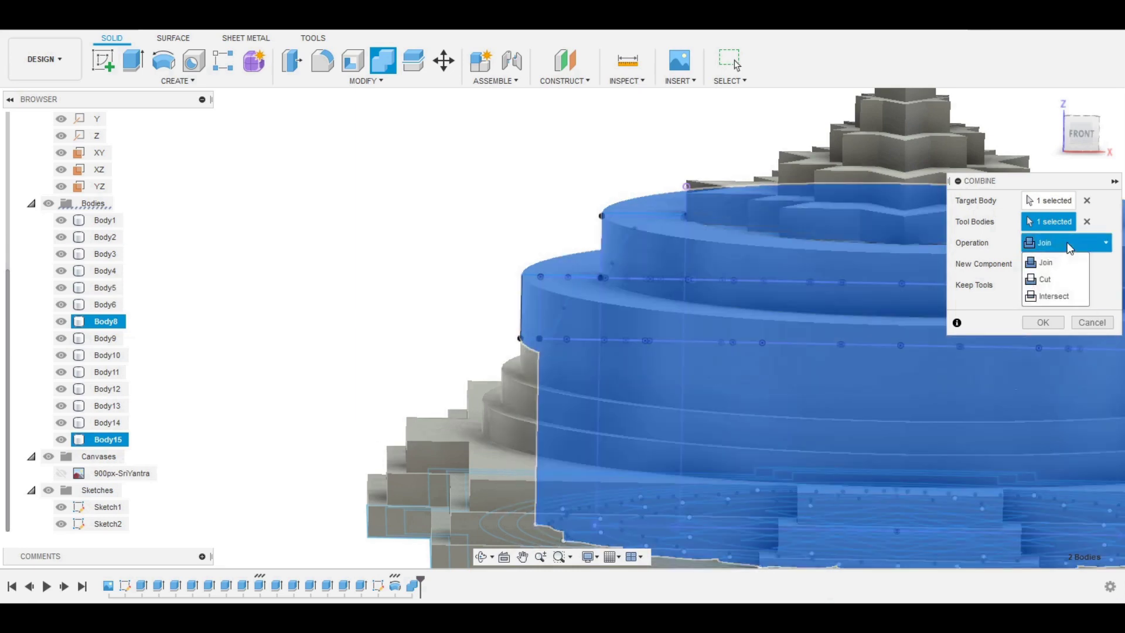
{"action": "left_click", "coordinate": [1057, 276]}
Apply the Body15 cut to Body8, view the model from the top, and hide both sketches.
{"action": "left_click", "coordinate": [1043, 322]}
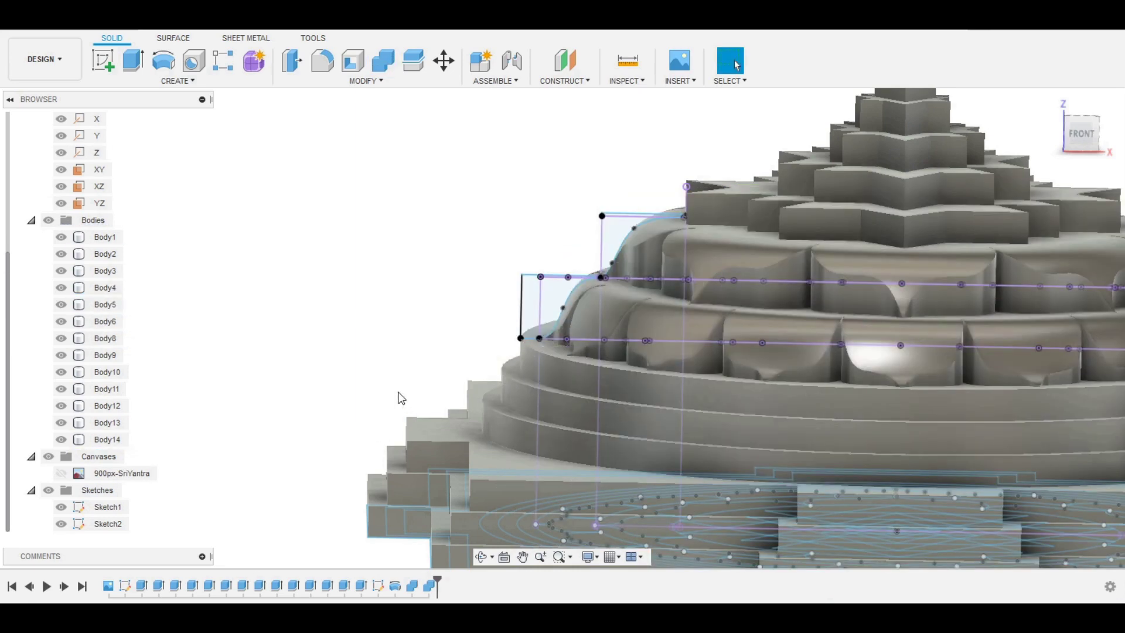
{"action": "middle_click_drag", "start_coordinate": [378, 342], "coordinate": [176, 377]}
{"action": "left_click", "coordinate": [612, 398]}
{"action": "scroll", "coordinate": [630, 415], "scroll_direction": "down", "scroll_amount": 4}
{"action": "scroll", "coordinate": [630, 415], "scroll_direction": "down", "scroll_amount": 2}
{"action": "left_click", "coordinate": [1000, 216]}
{"action": "middle_click_drag", "start_coordinate": [945, 233], "coordinate": [937, 328], "text": "shift"}
{"action": "left_click", "coordinate": [60, 507]}
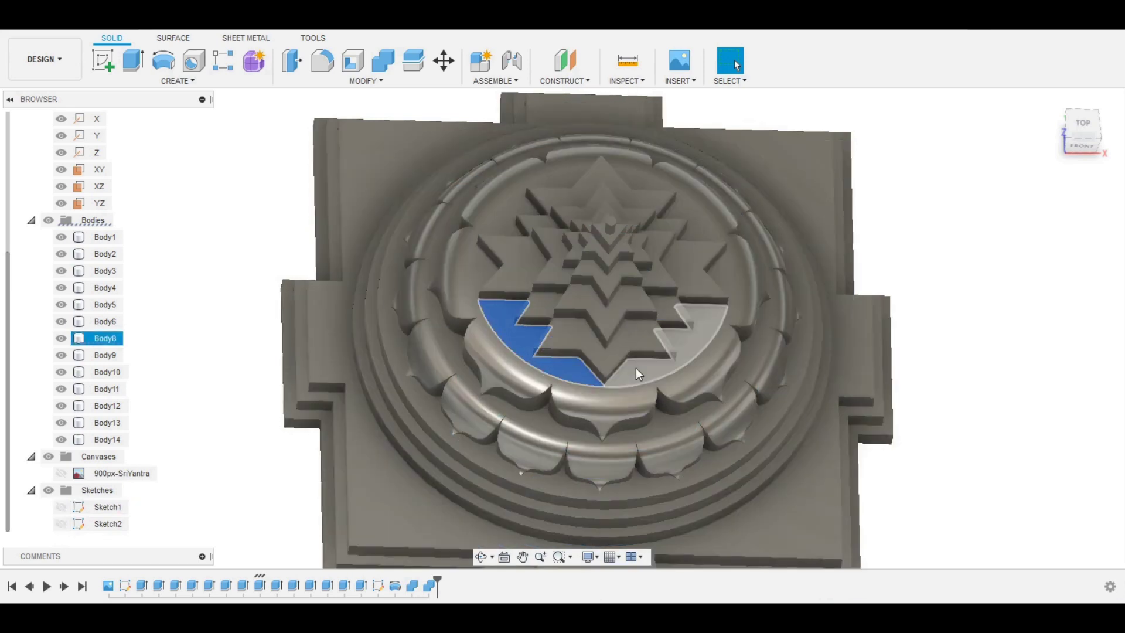
Extrude the six flat faces around the central star up by 1 mm.
{"action": "left_click", "coordinate": [638, 374]}
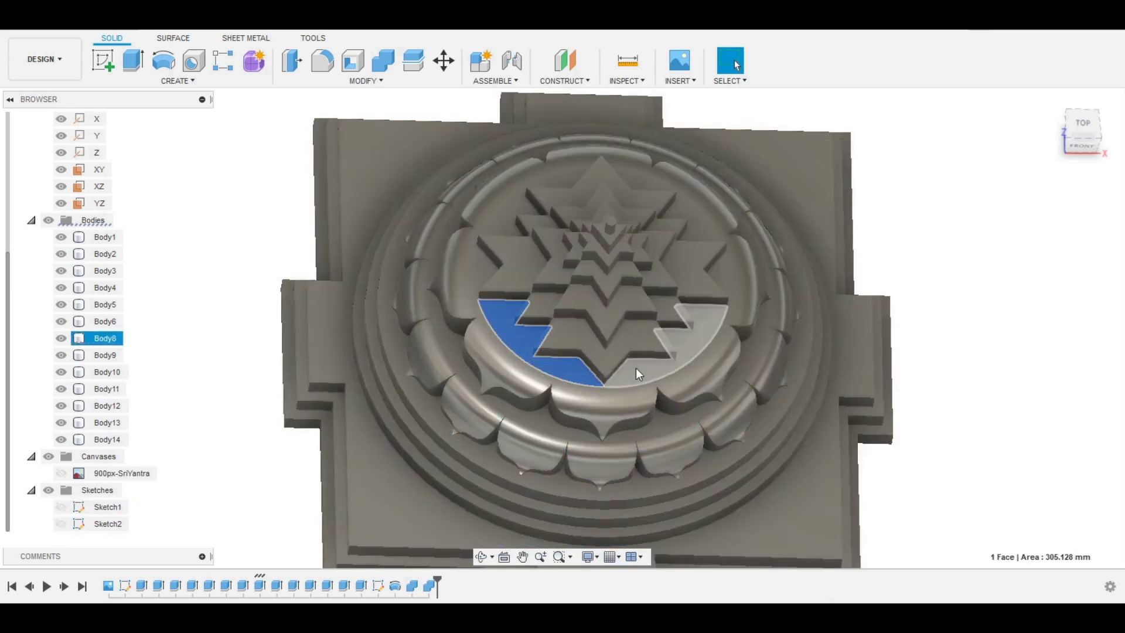
{"action": "left_click", "coordinate": [479, 268]}
{"action": "left_click", "coordinate": [547, 202]}
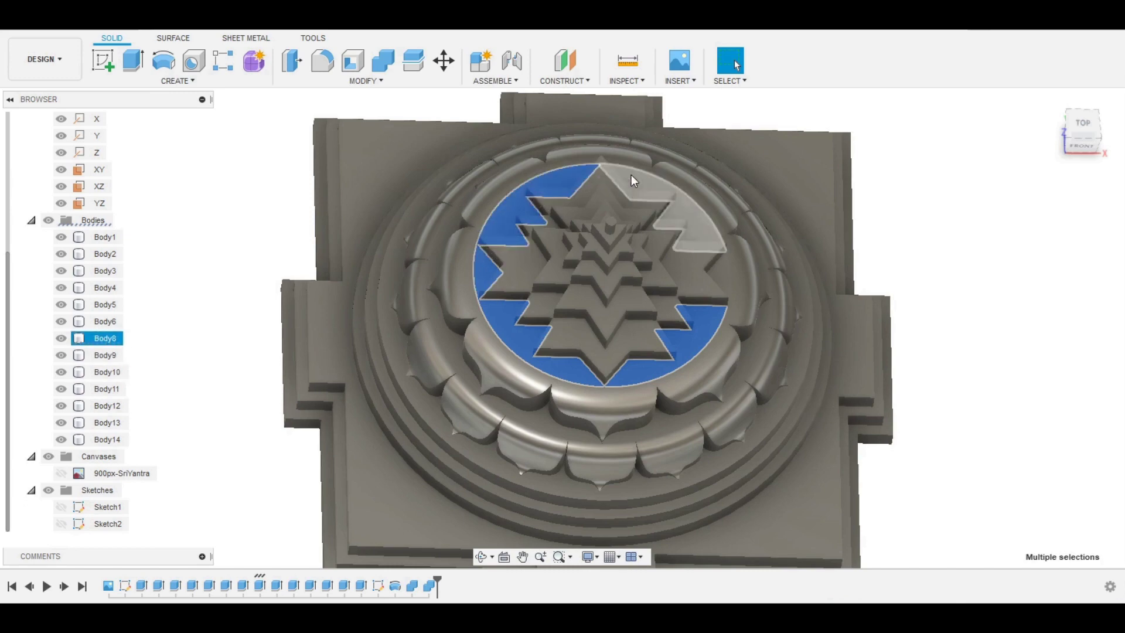
{"action": "left_click", "coordinate": [633, 179]}
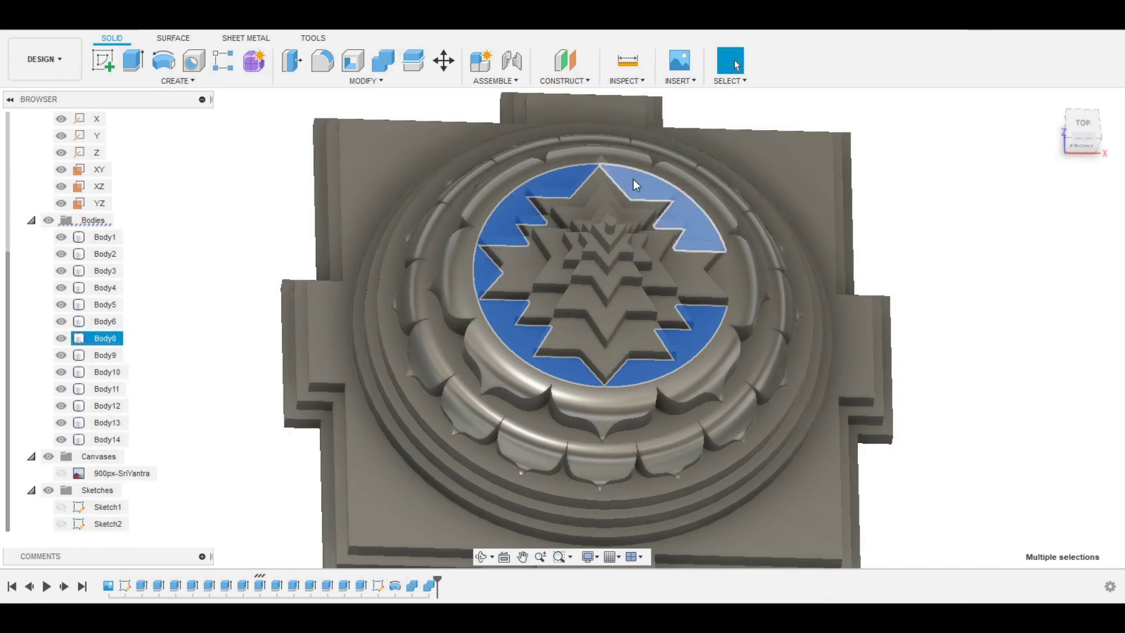
{"action": "left_click", "coordinate": [725, 276]}
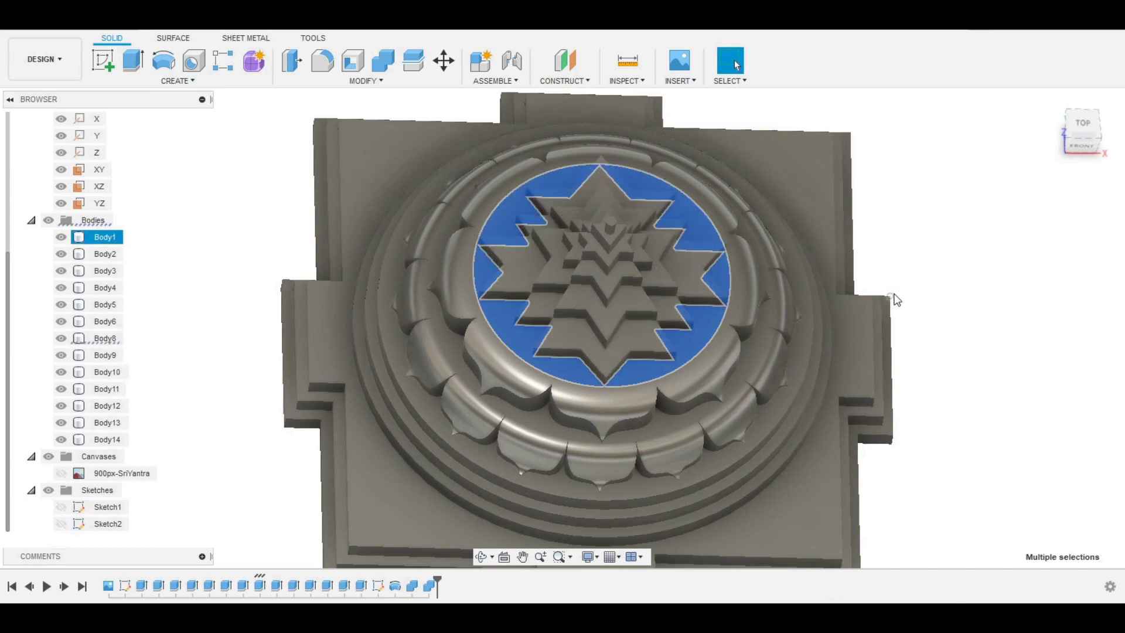
{"action": "key", "text": "e"}
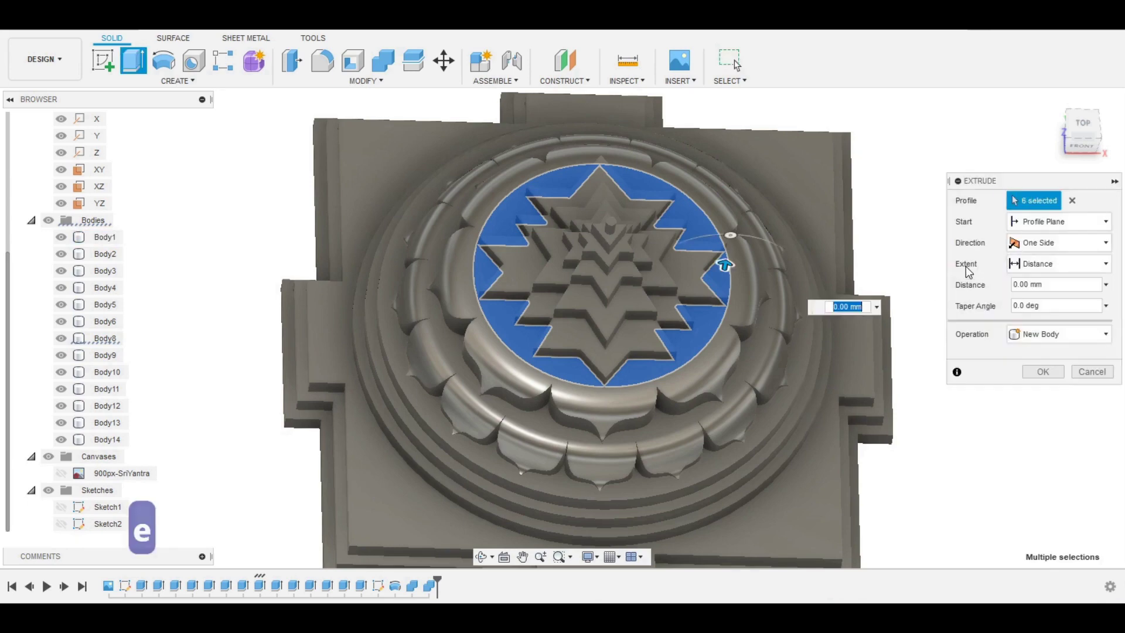
{"action": "type", "text": "1"}
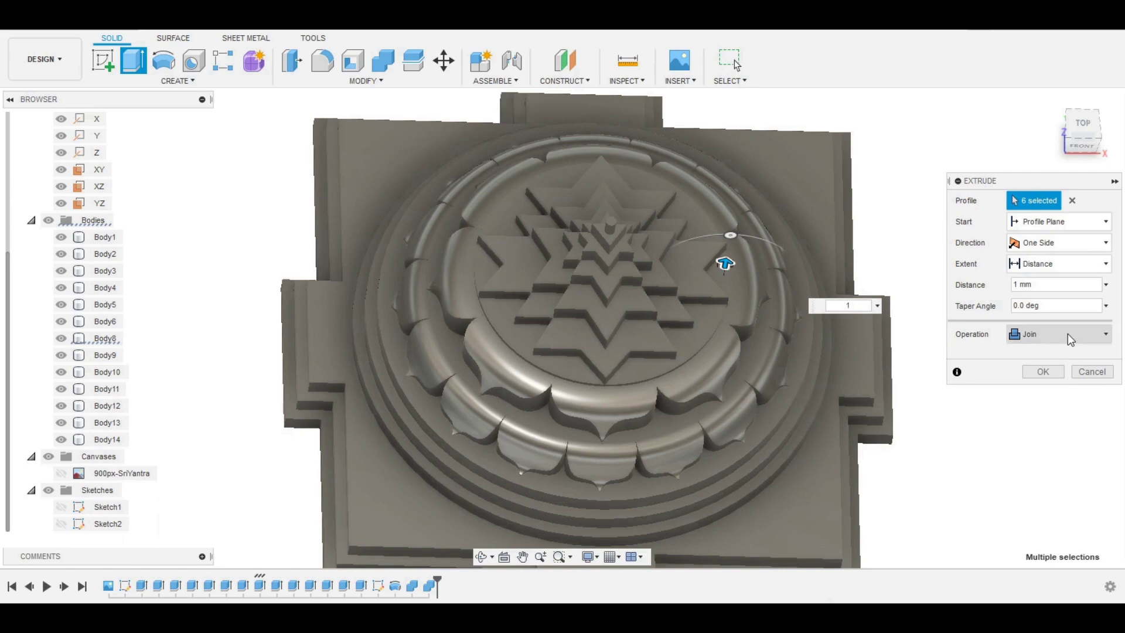
{"action": "key", "text": "Return"}
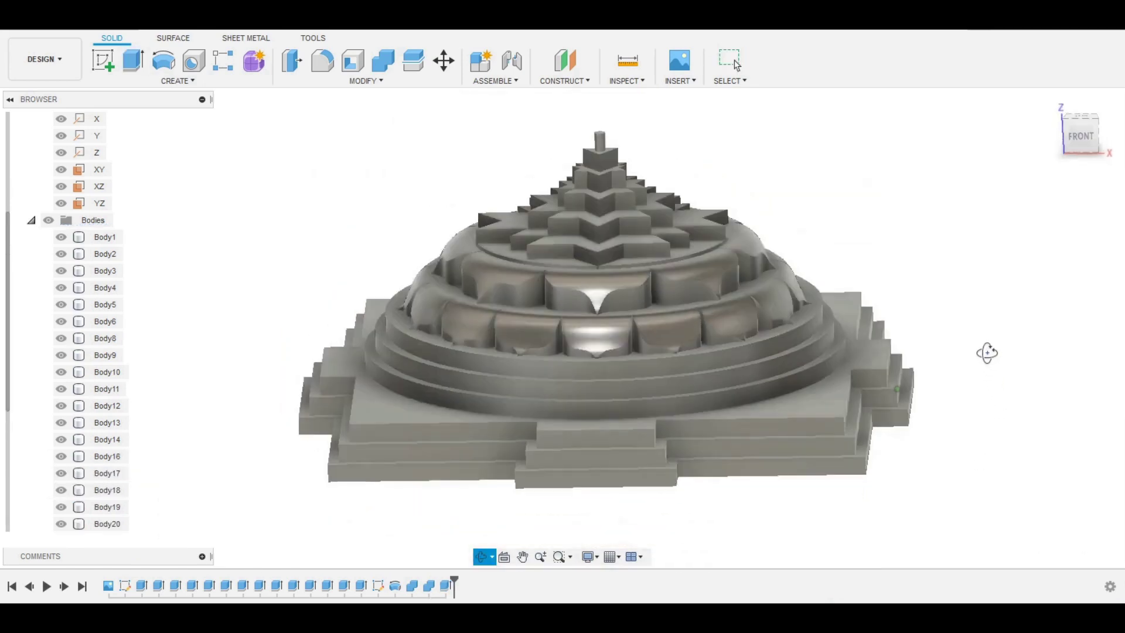